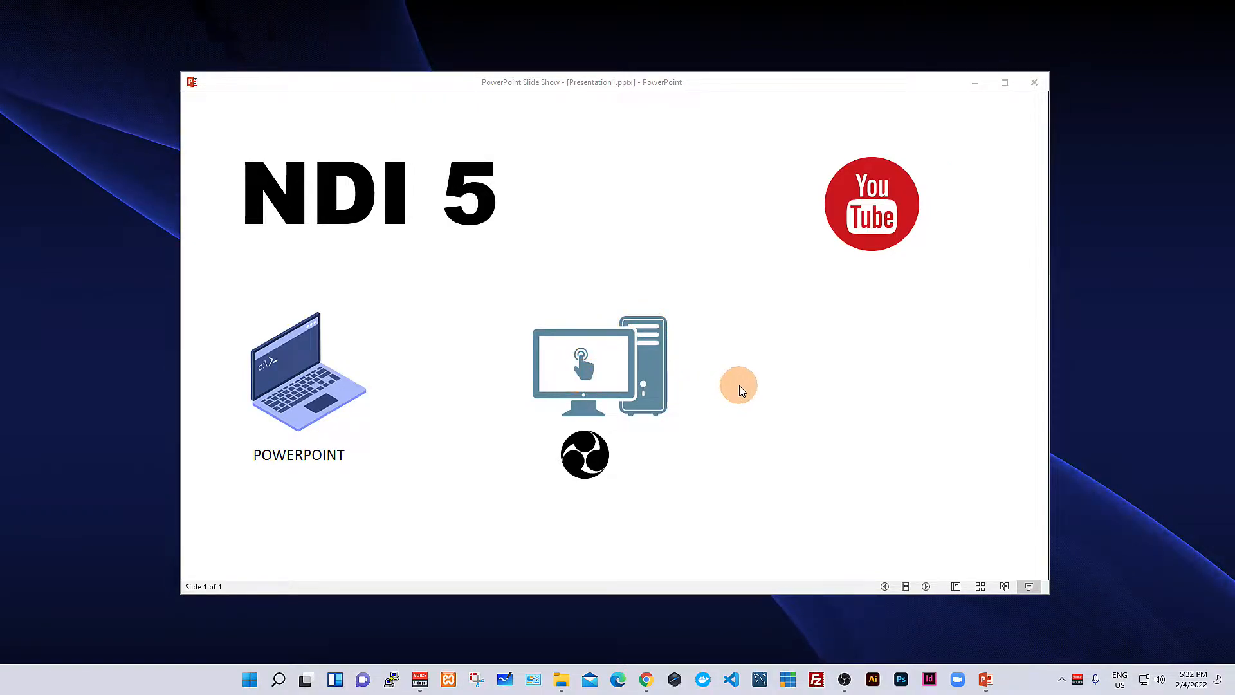
- Advance the NDI 5 slide's animations through the screen capture arrow and the live streaming link to YouTube
click(808, 394)
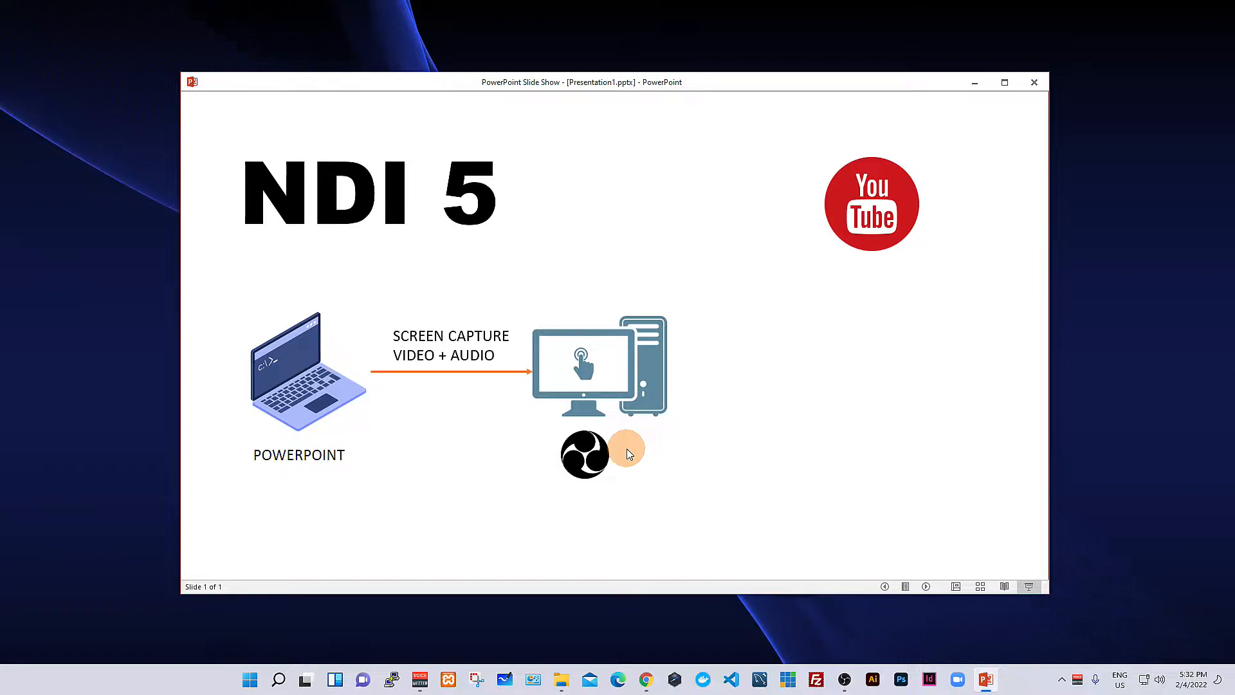
click(841, 427)
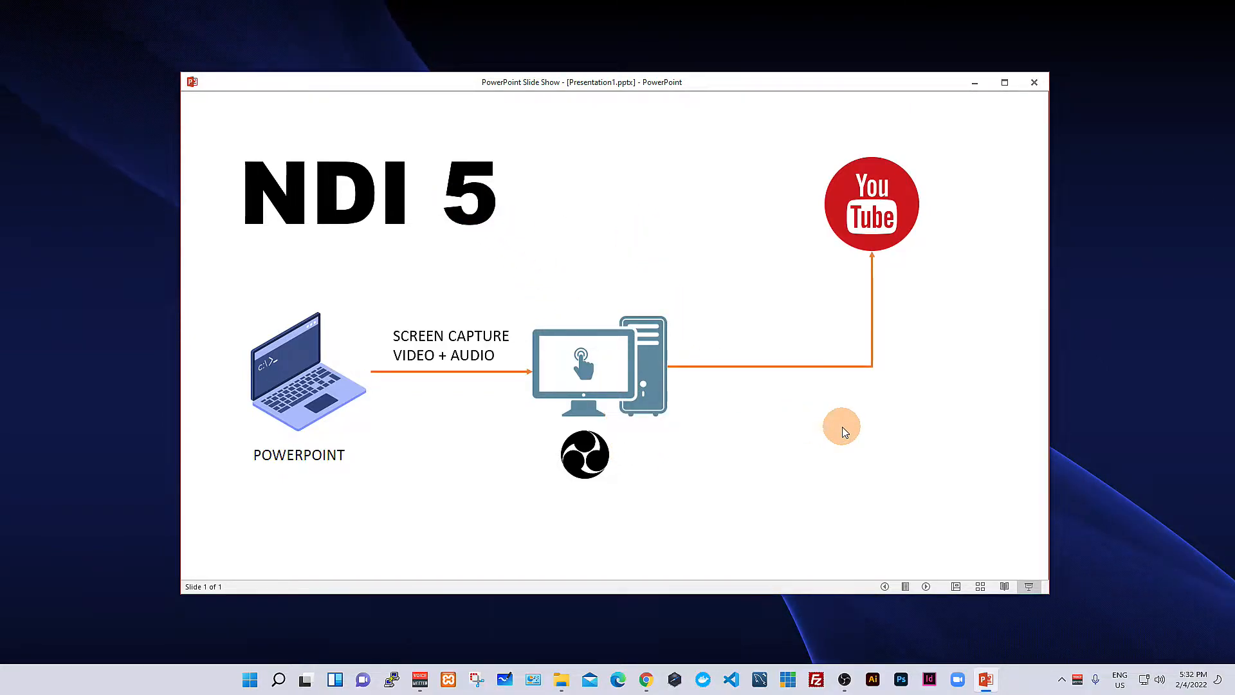
click(842, 427)
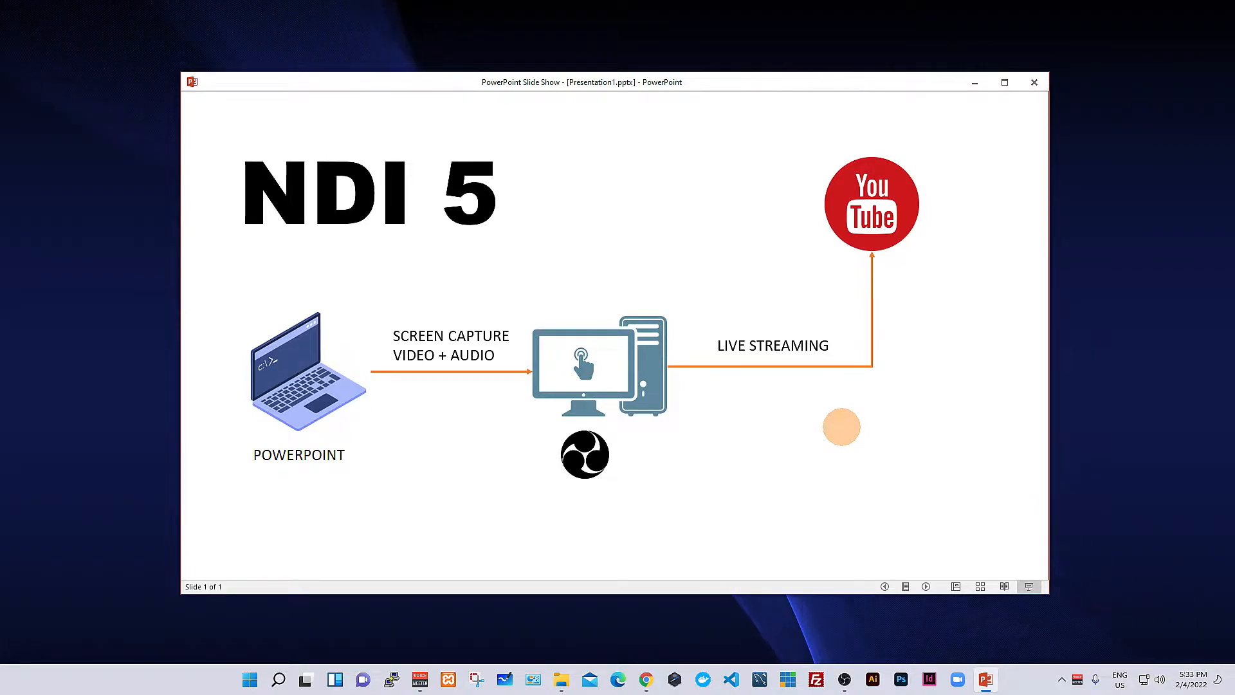
- Switch to Chrome and view the NDI Tools for Windows download form on the ndi.tv/tools page
mouse_move(642, 672)
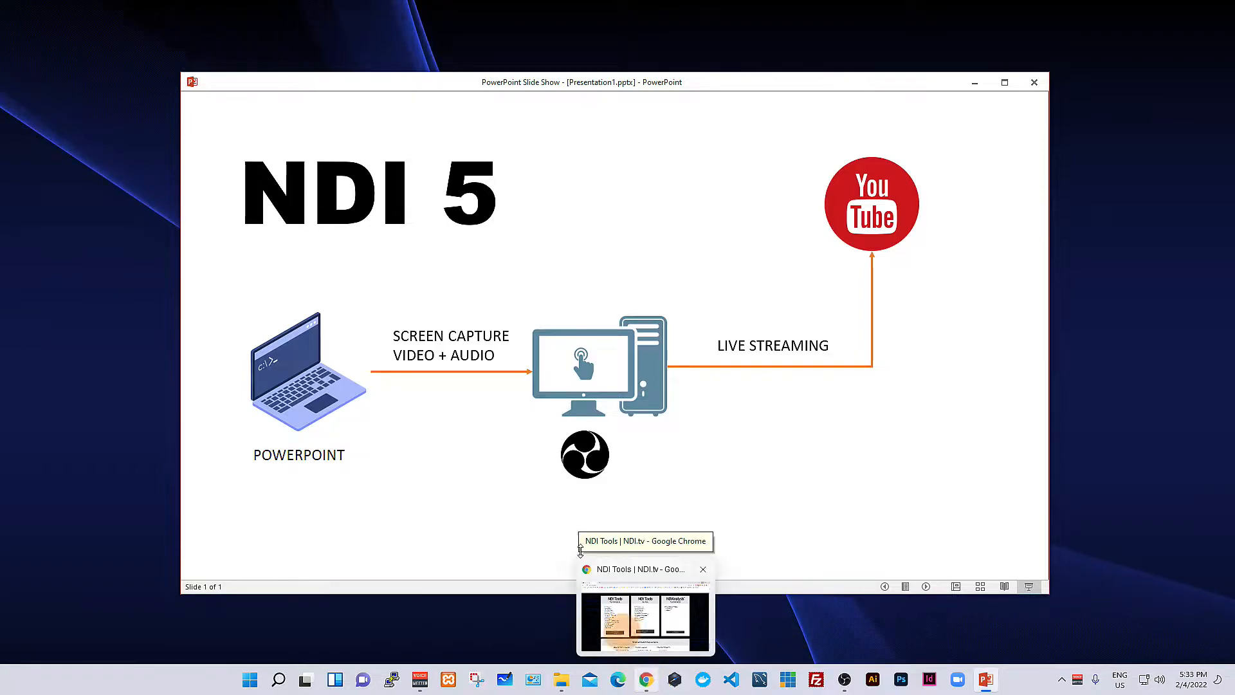
click(646, 675)
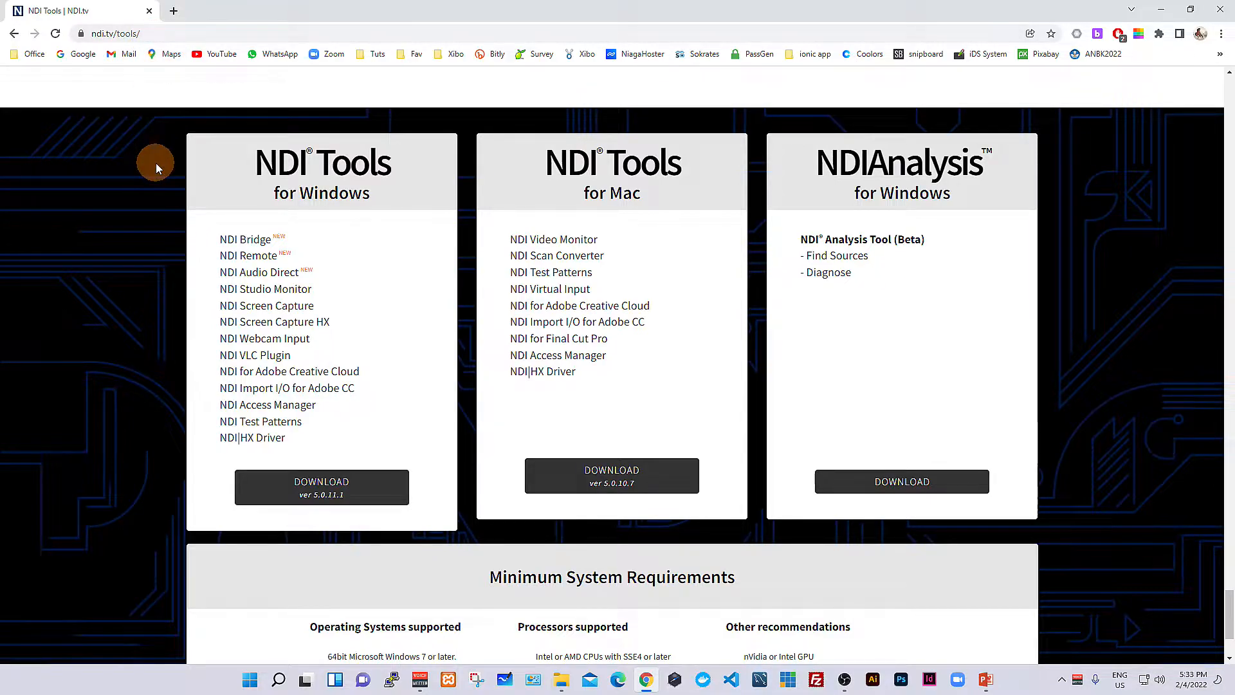
click(147, 33)
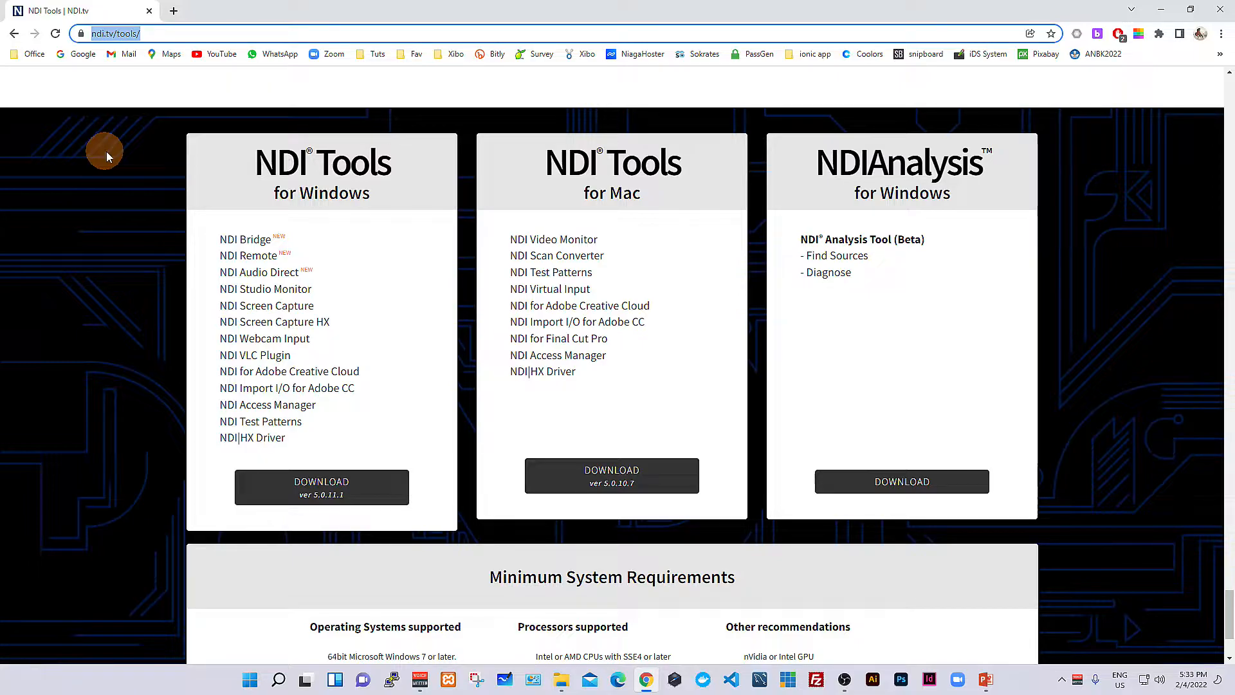
click(144, 212)
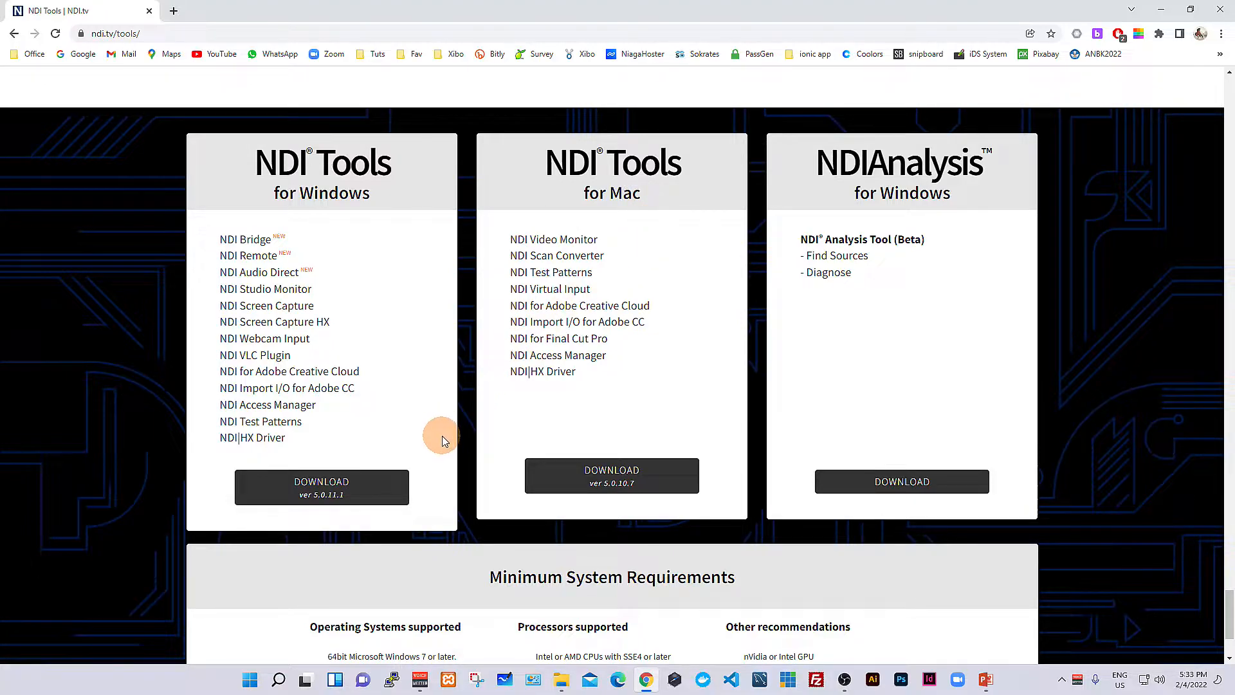
click(341, 489)
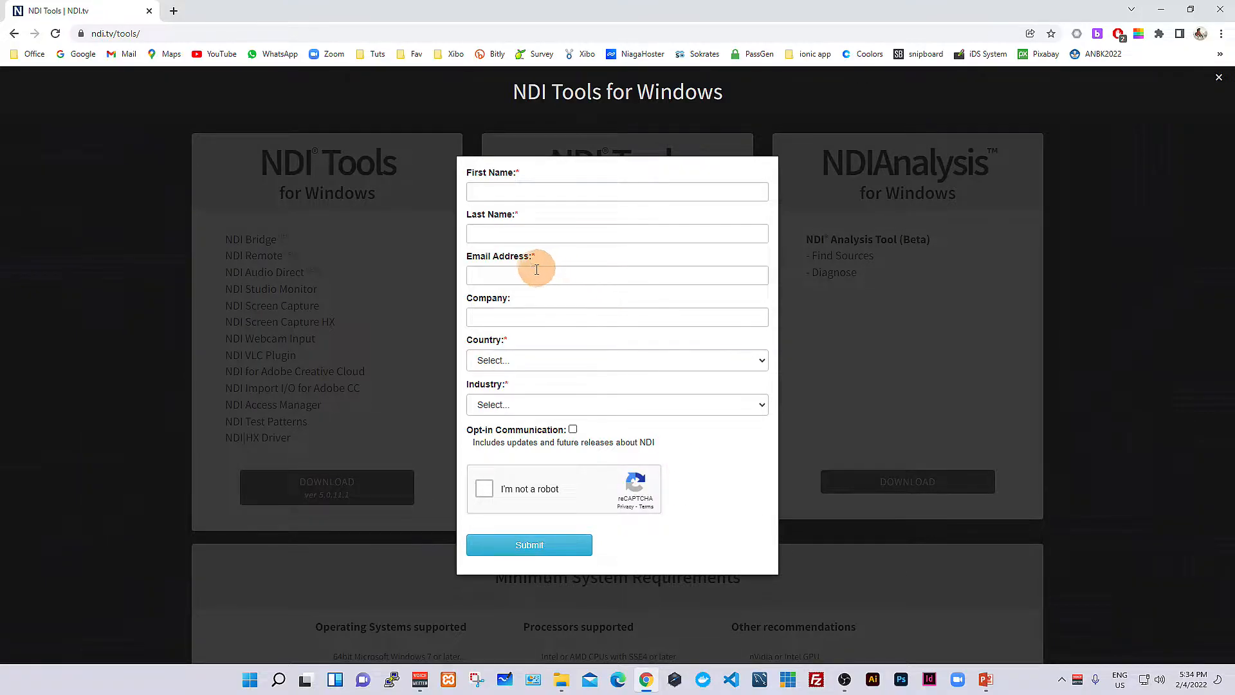
click(127, 356)
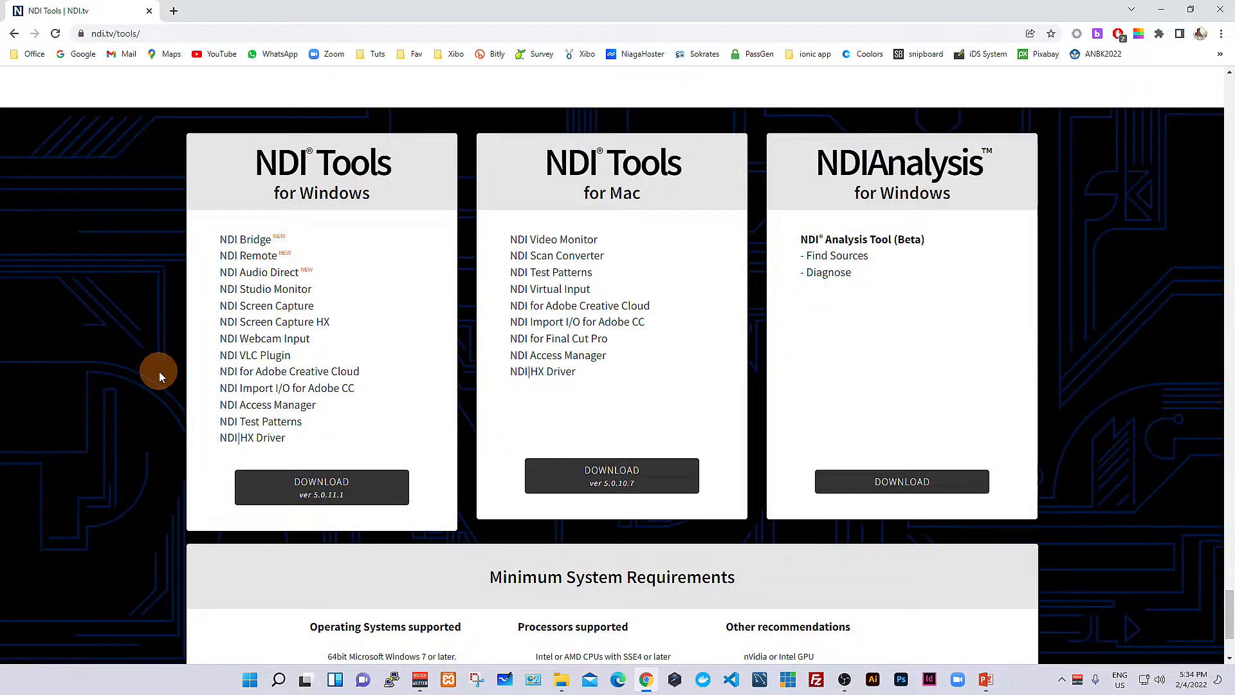
- Locate the NDI 5 Tools.exe installer in the Downloads folder and minimize File Explorer
click(562, 679)
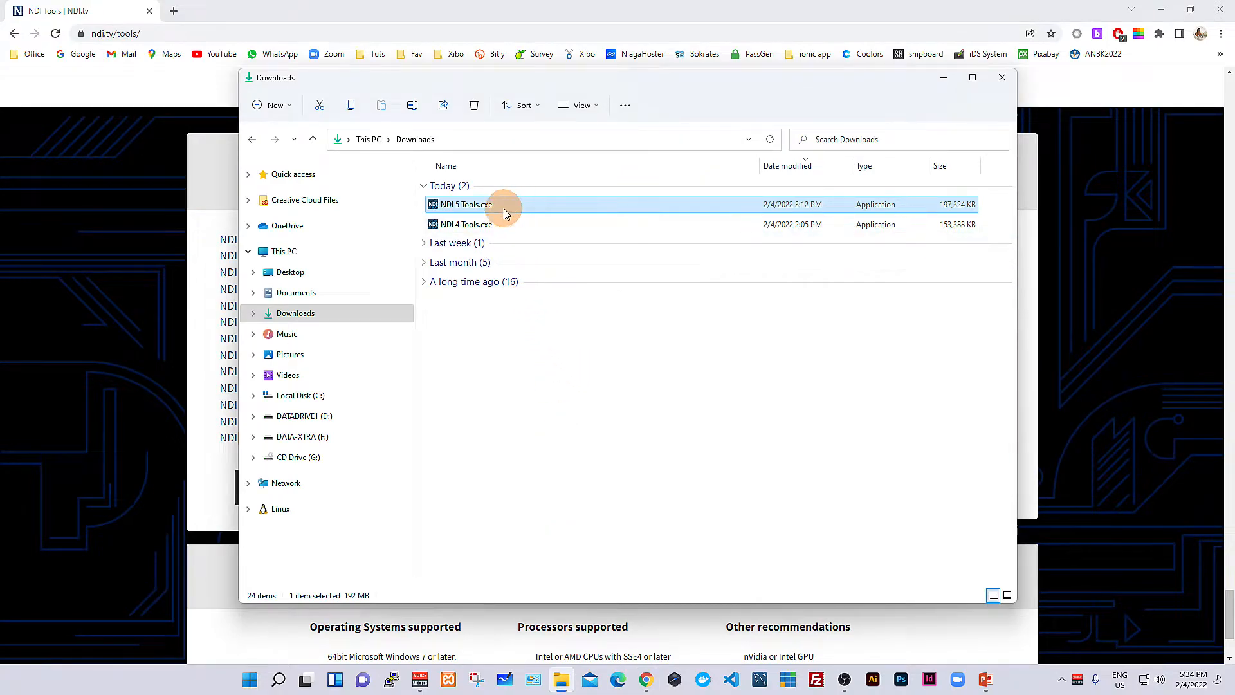
mouse_move(511, 207)
click(943, 78)
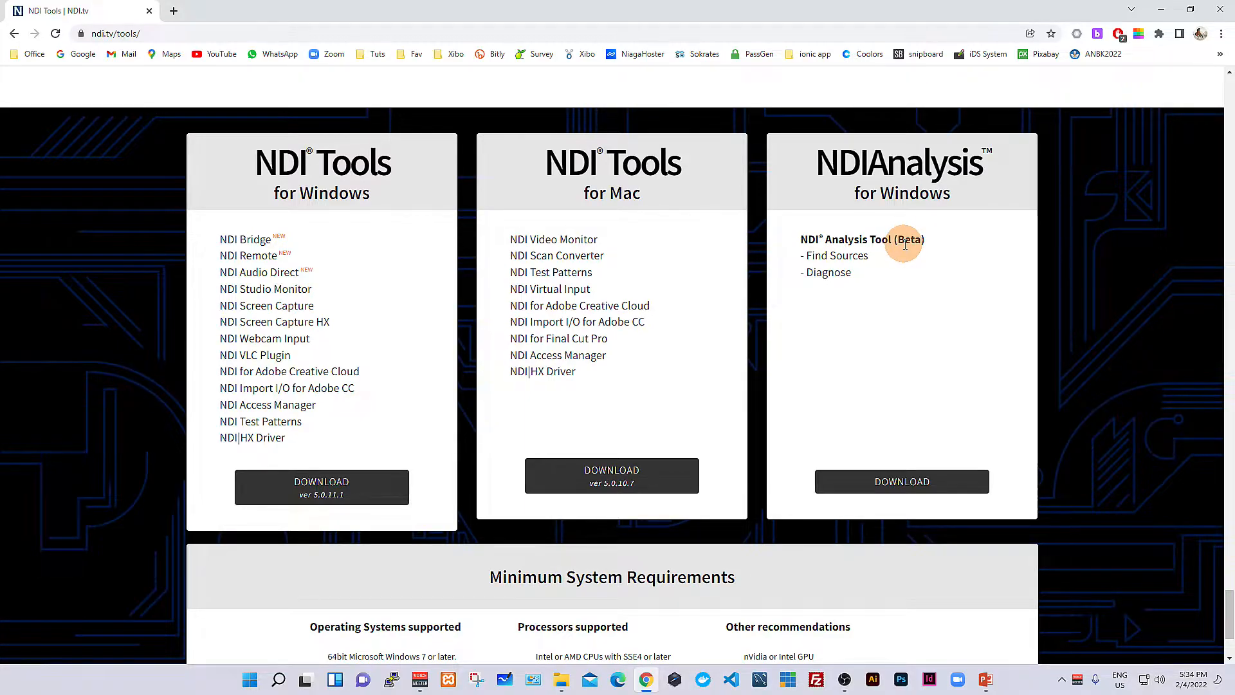
- Switch back to the PowerPoint slide show and minimize the Chrome window behind it
click(250, 686)
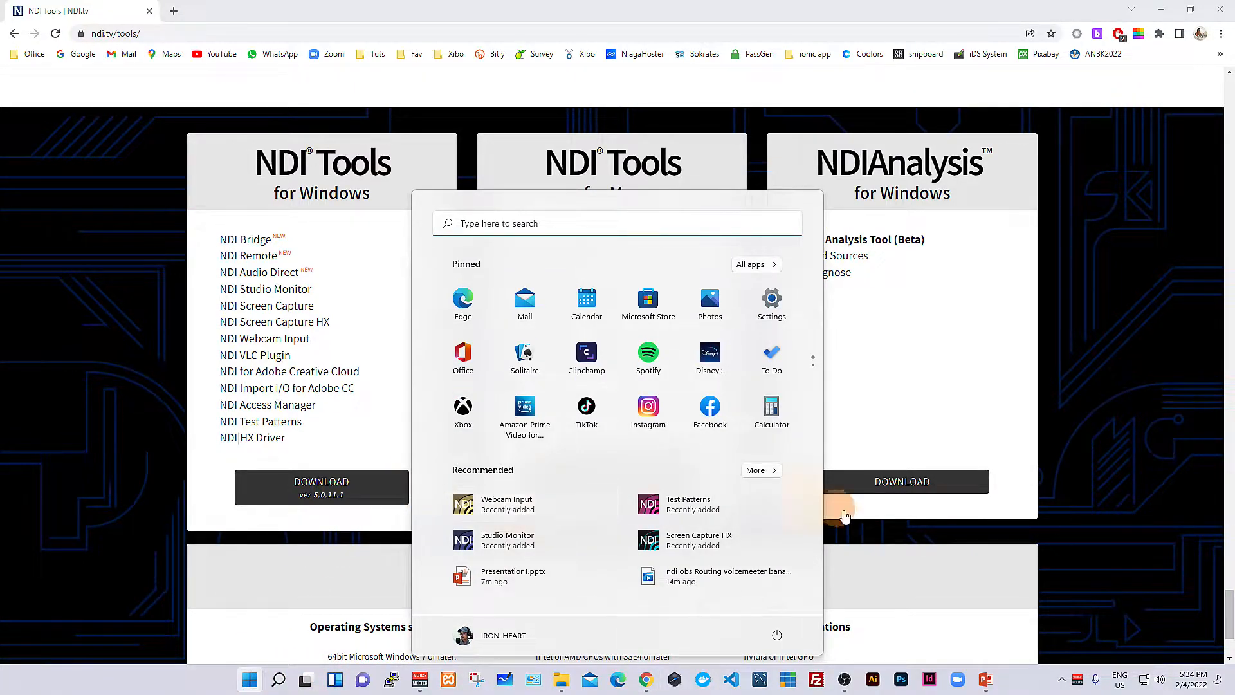
click(987, 680)
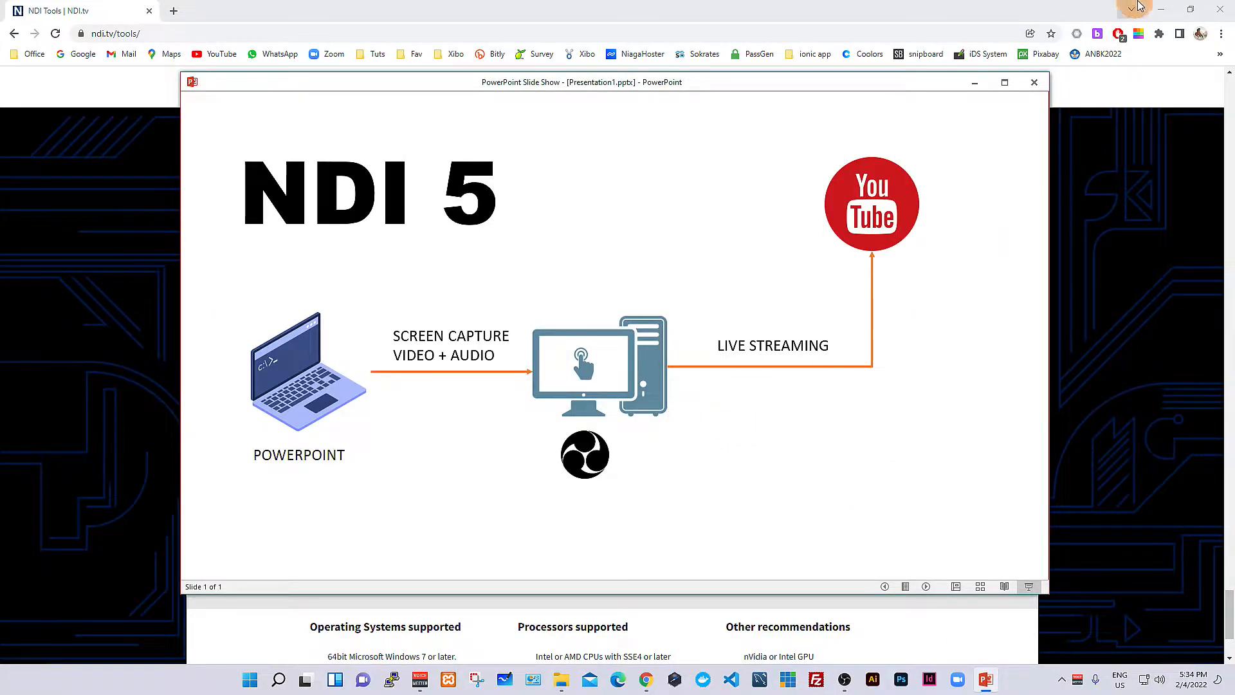
click(1161, 11)
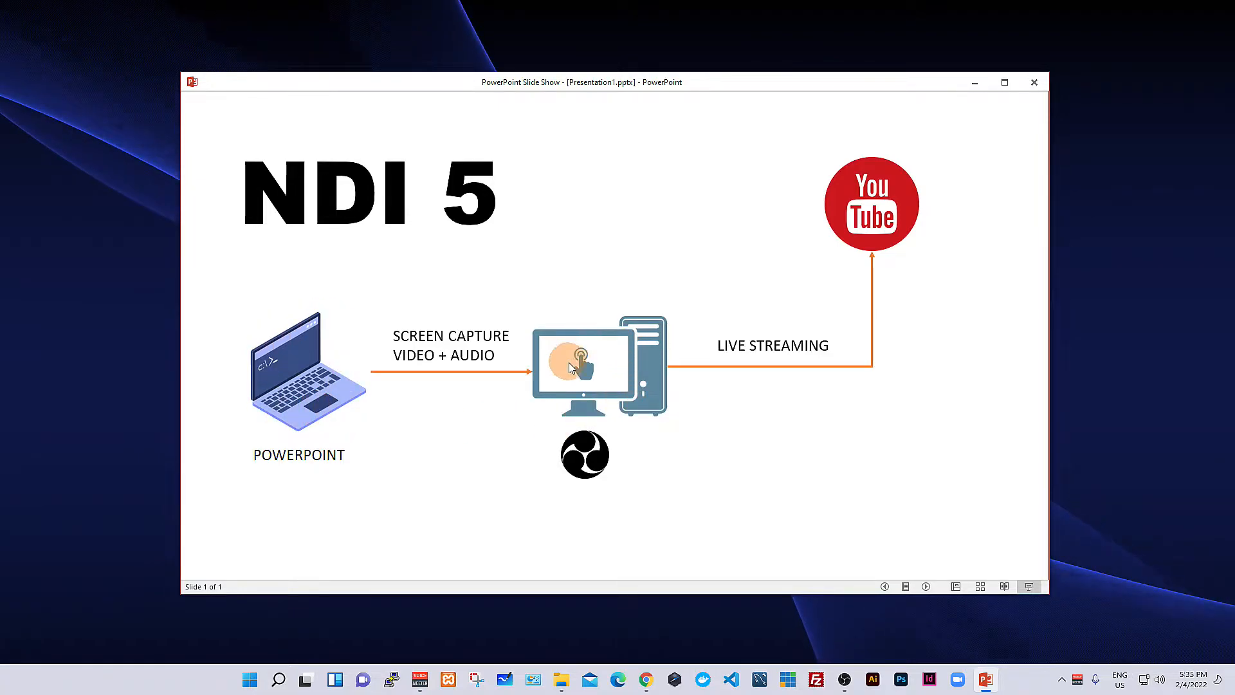
- Examine the programs in the NDI 5 Tools folder of the installed apps list
click(249, 676)
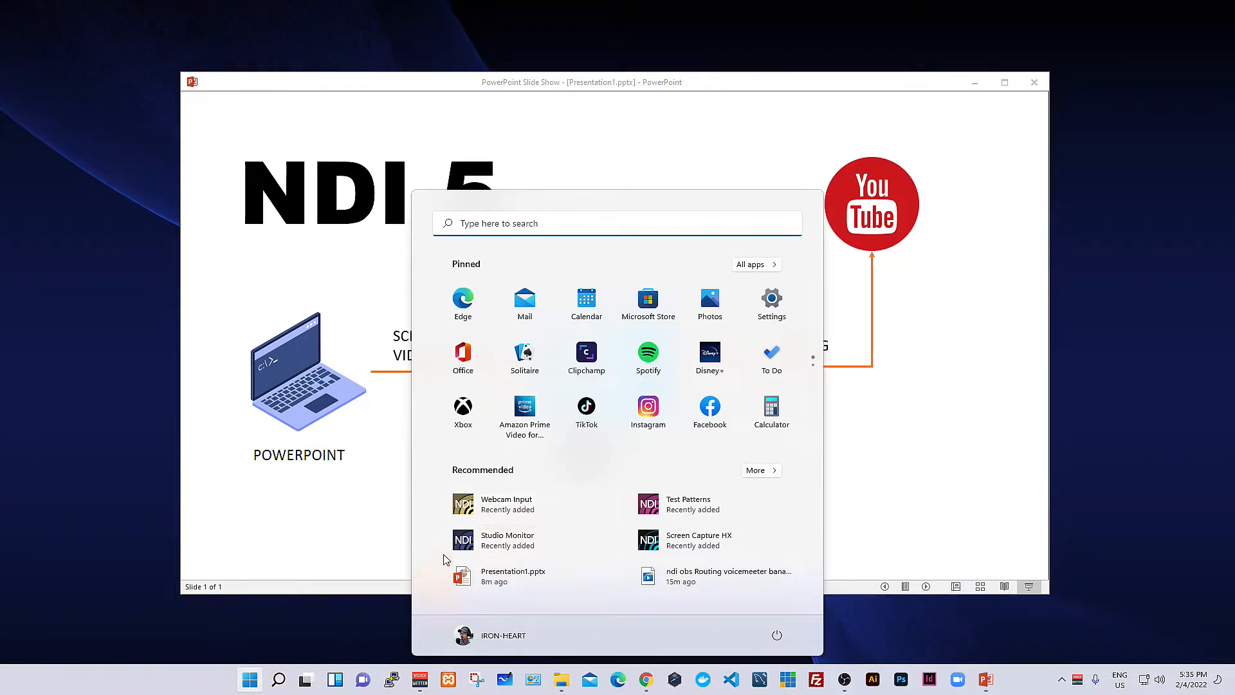
click(756, 264)
scroll(573, 427, down, 3)
scroll(573, 428, down, 15)
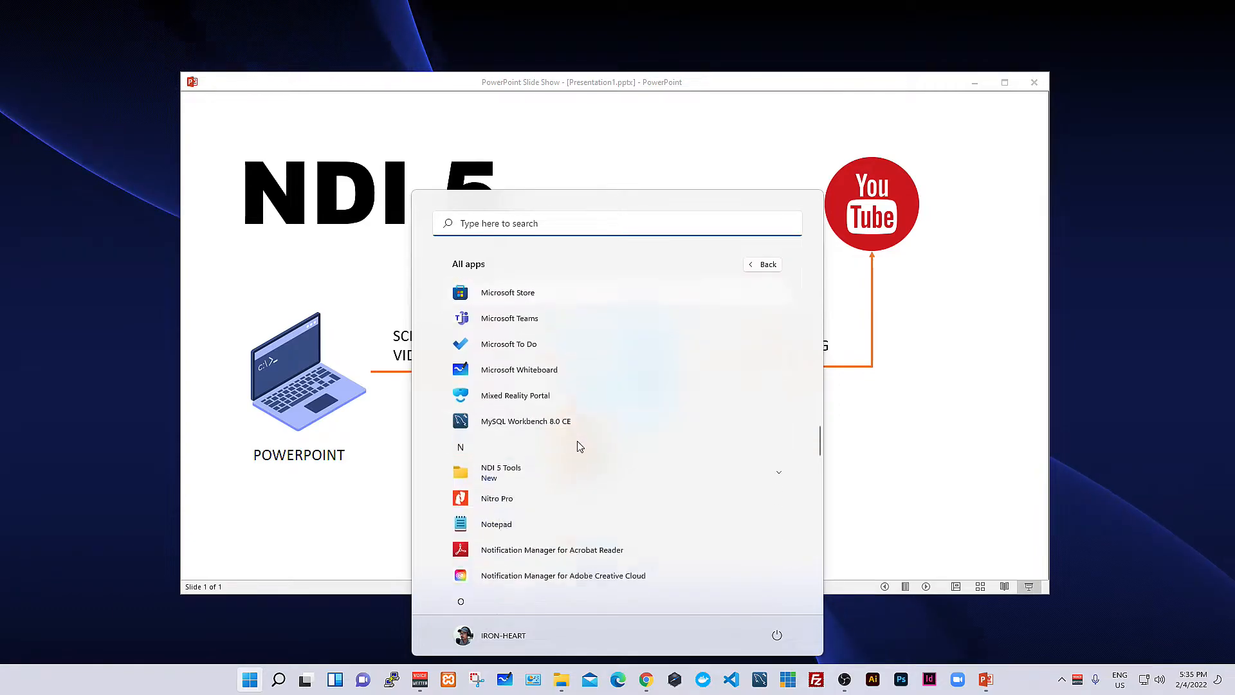
scroll(579, 446, down, 3)
scroll(579, 446, up, 3)
click(521, 329)
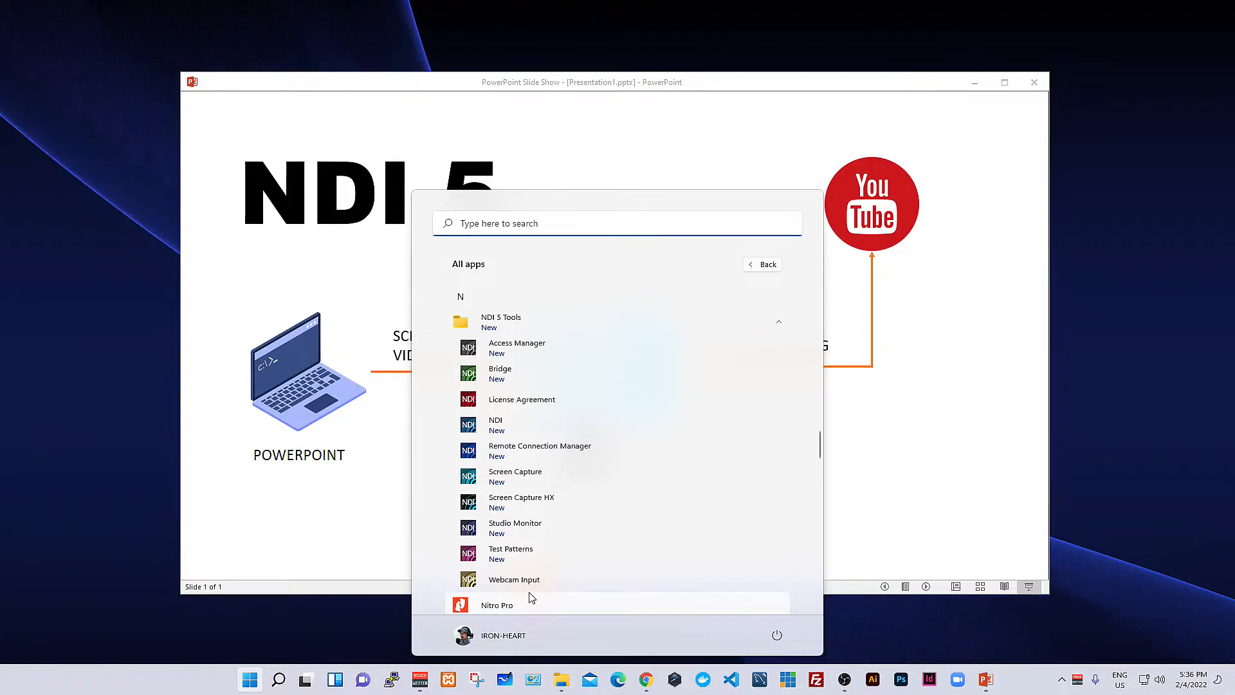
click(934, 95)
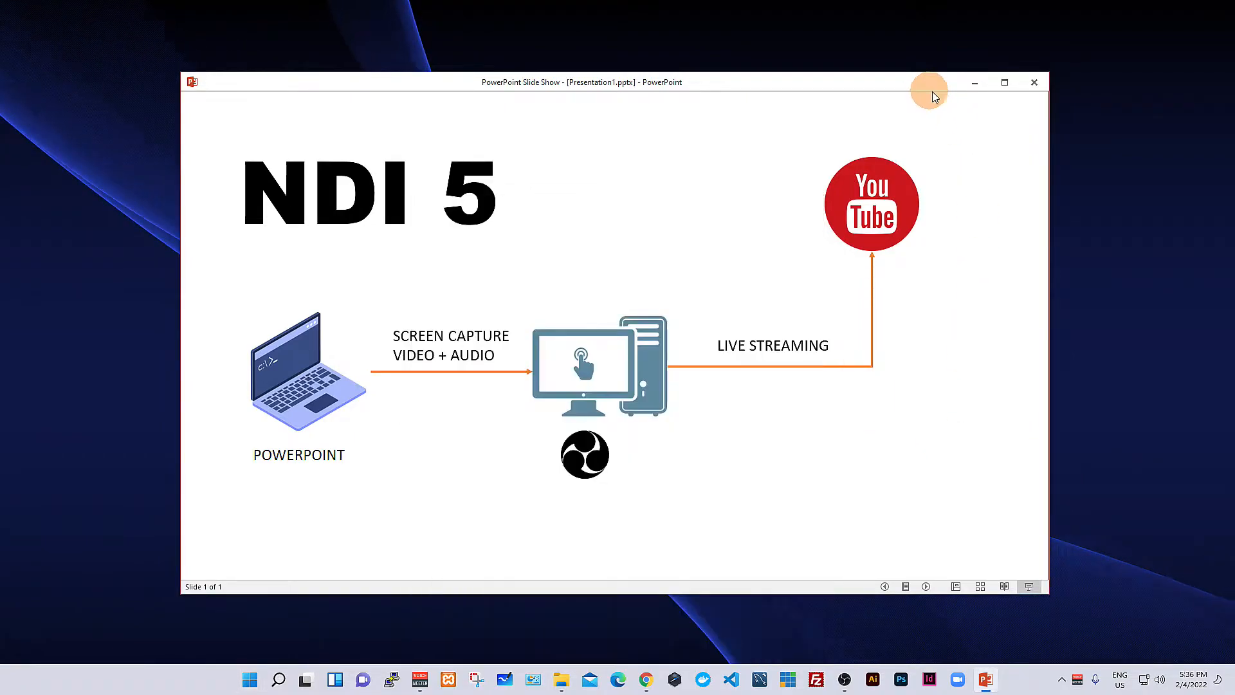
- Examine NDI Webcam Input's CCNEWS and desktop sources and its audio and video options in the system tray
click(1063, 683)
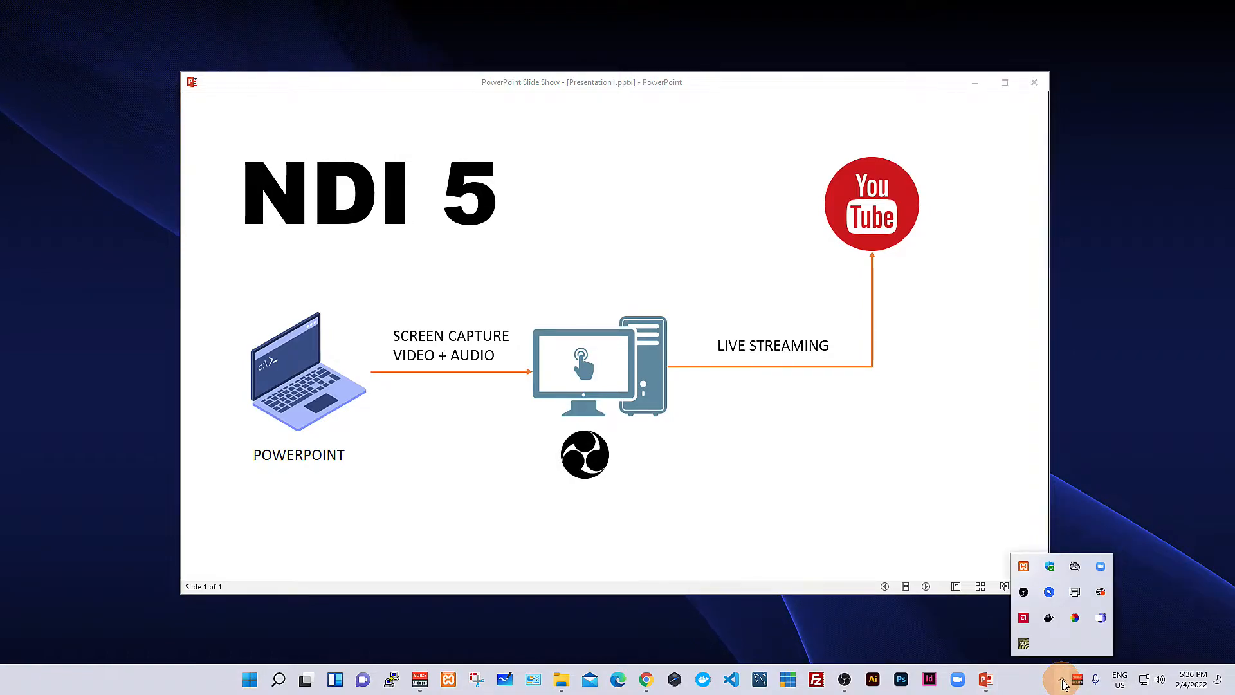
right_click(1023, 646)
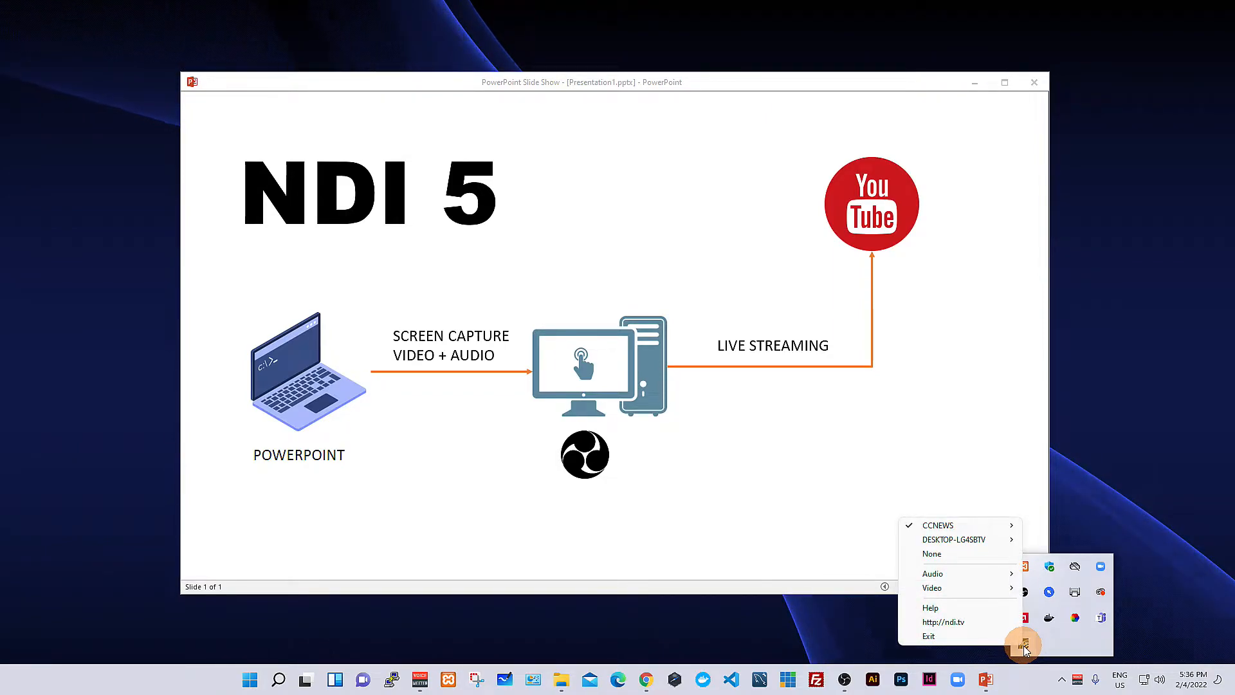
click(939, 526)
mouse_move(939, 539)
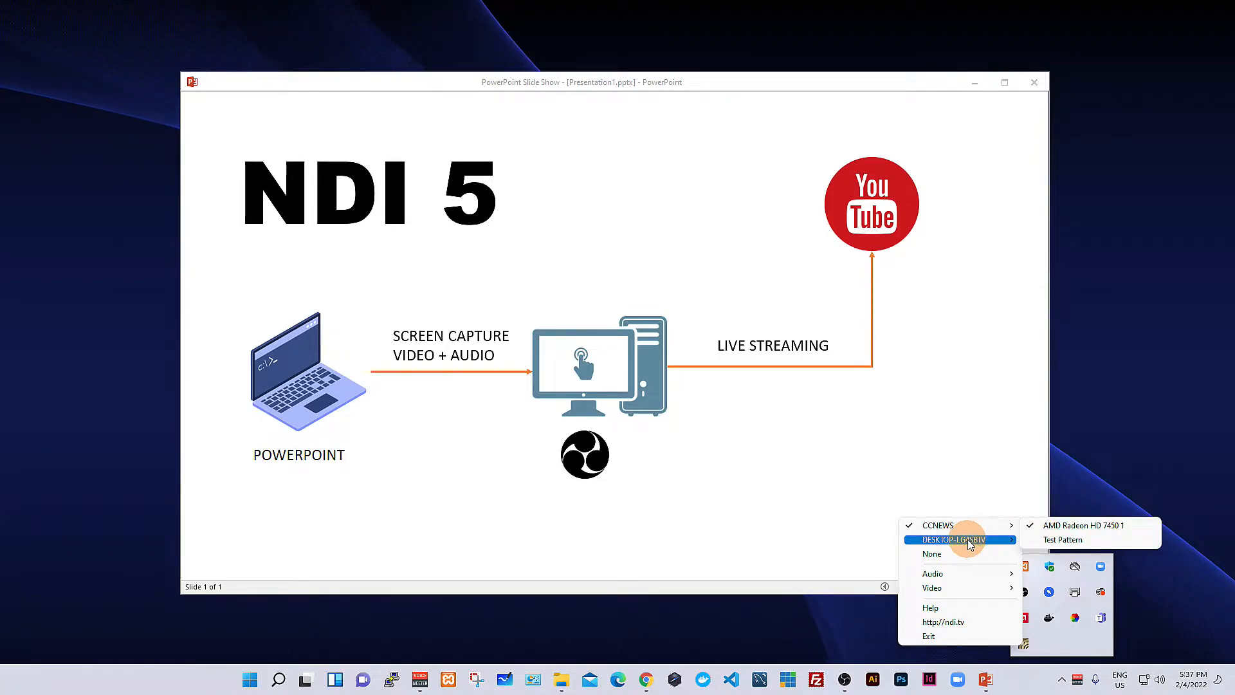
mouse_move(952, 574)
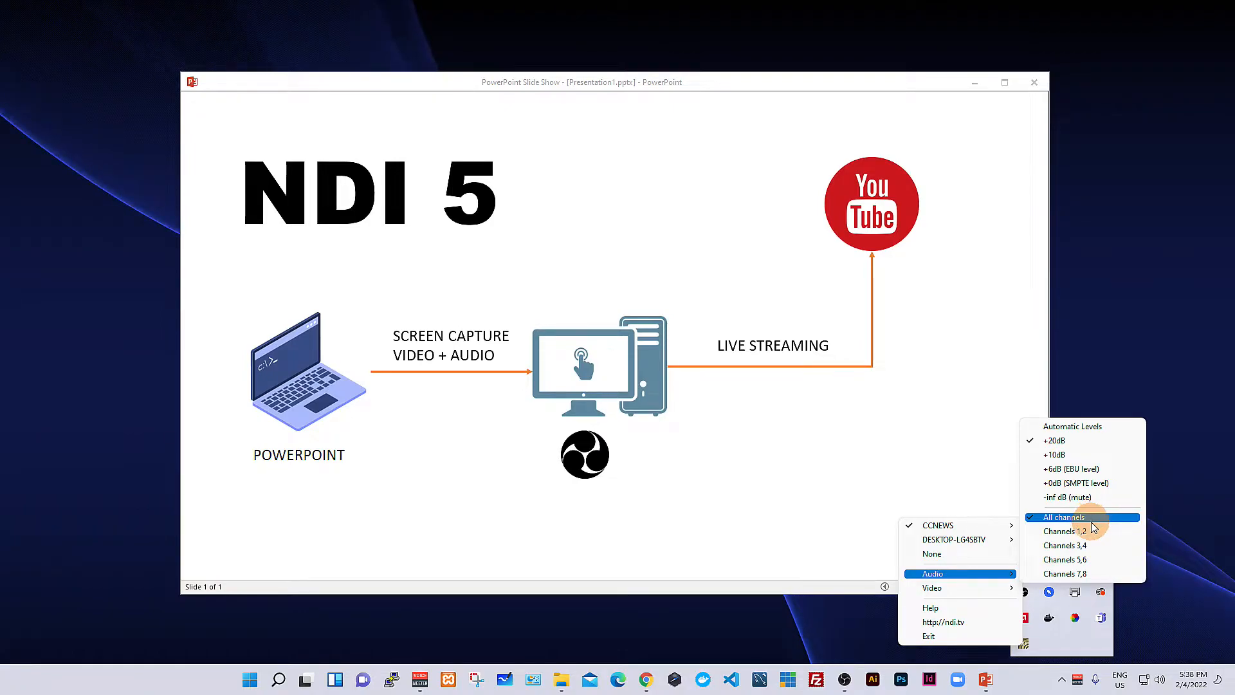
mouse_move(965, 588)
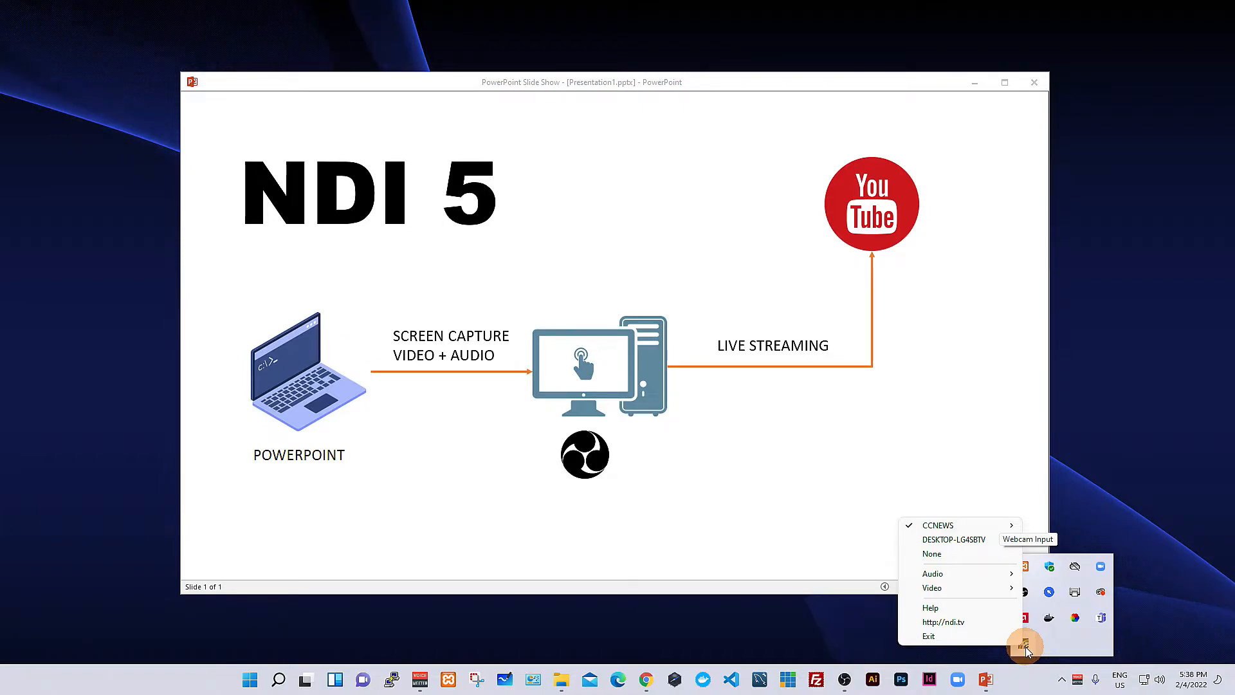
click(1021, 684)
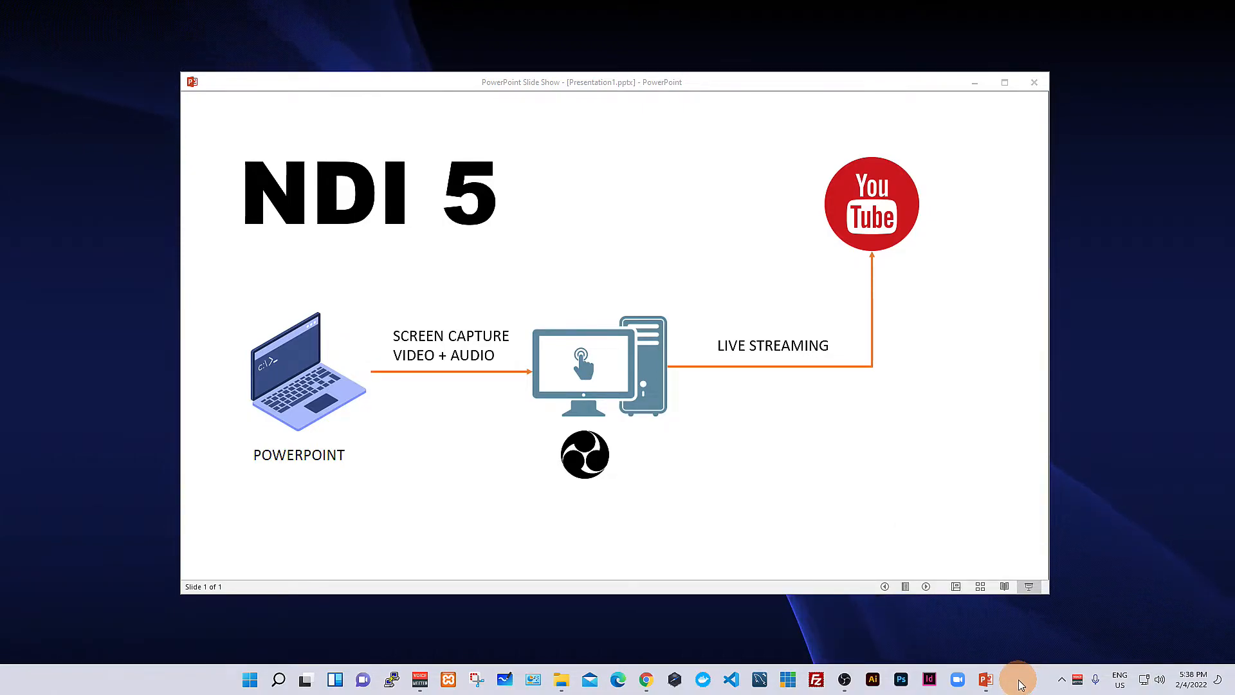
- Switch to OBS and add a new Video Capture Device source with its default name to the Other Display scene
click(975, 82)
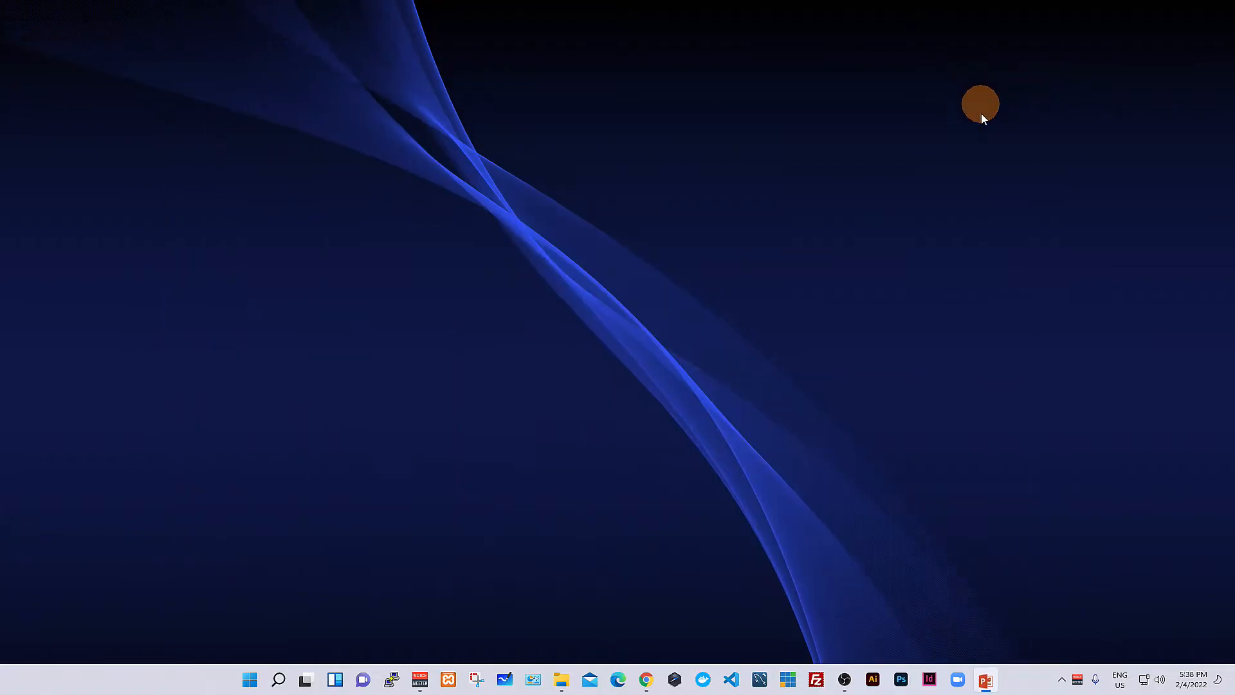
click(845, 680)
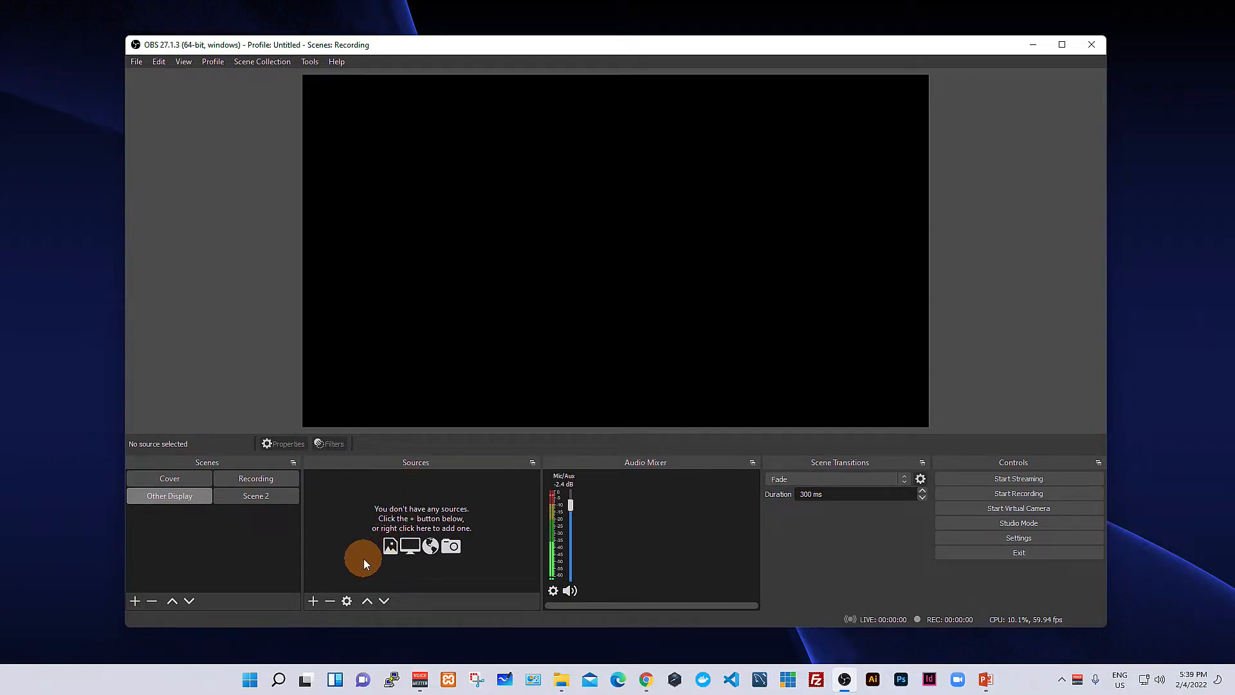
click(314, 601)
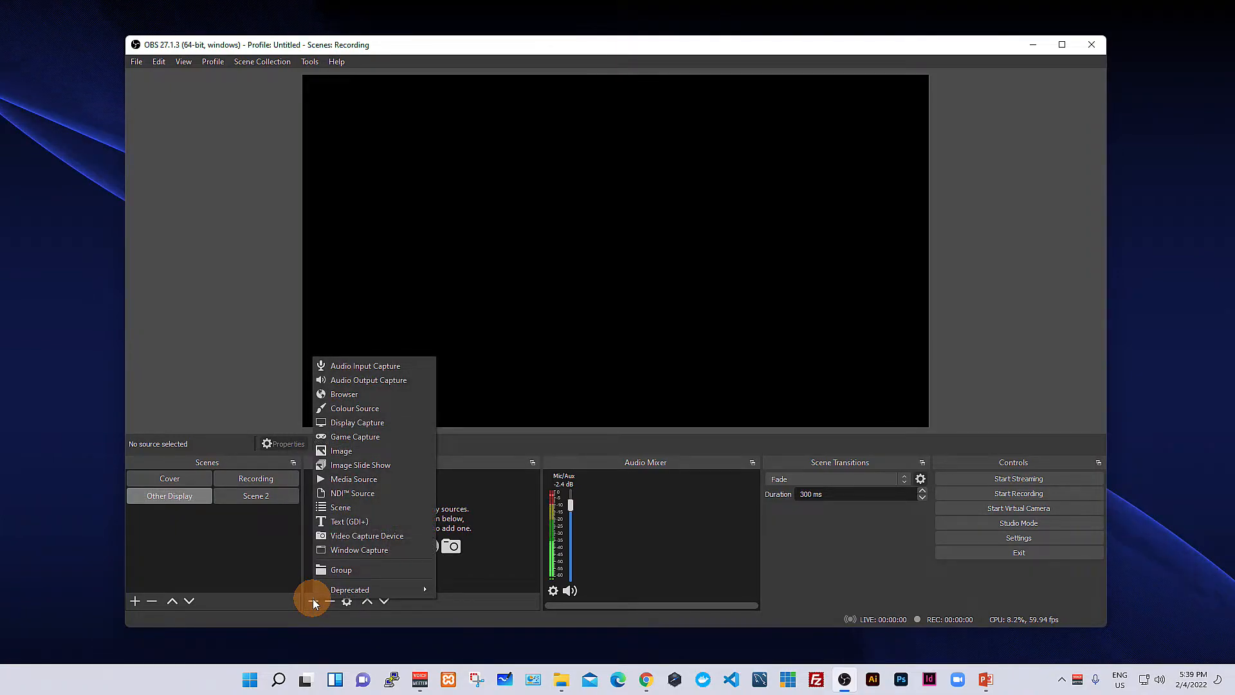
click(373, 535)
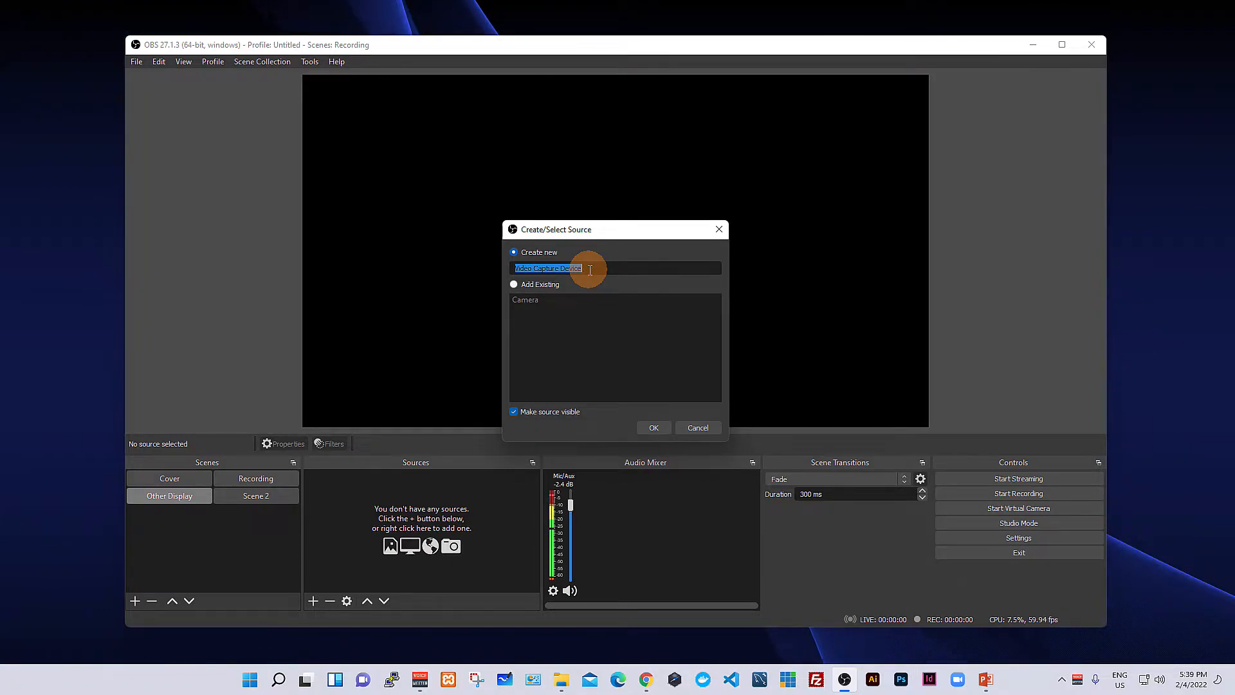
click(650, 425)
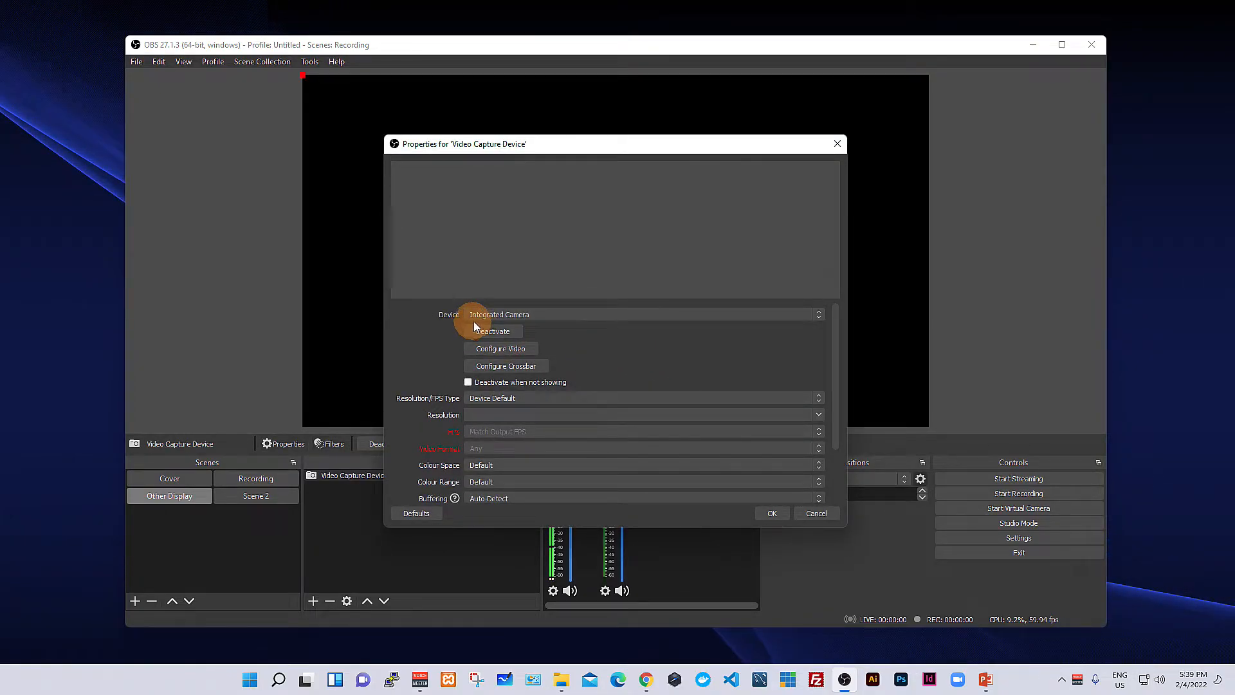
- Set the video capture source's device to NewTek NDI Video and move the properties dialog to check the preview
click(510, 314)
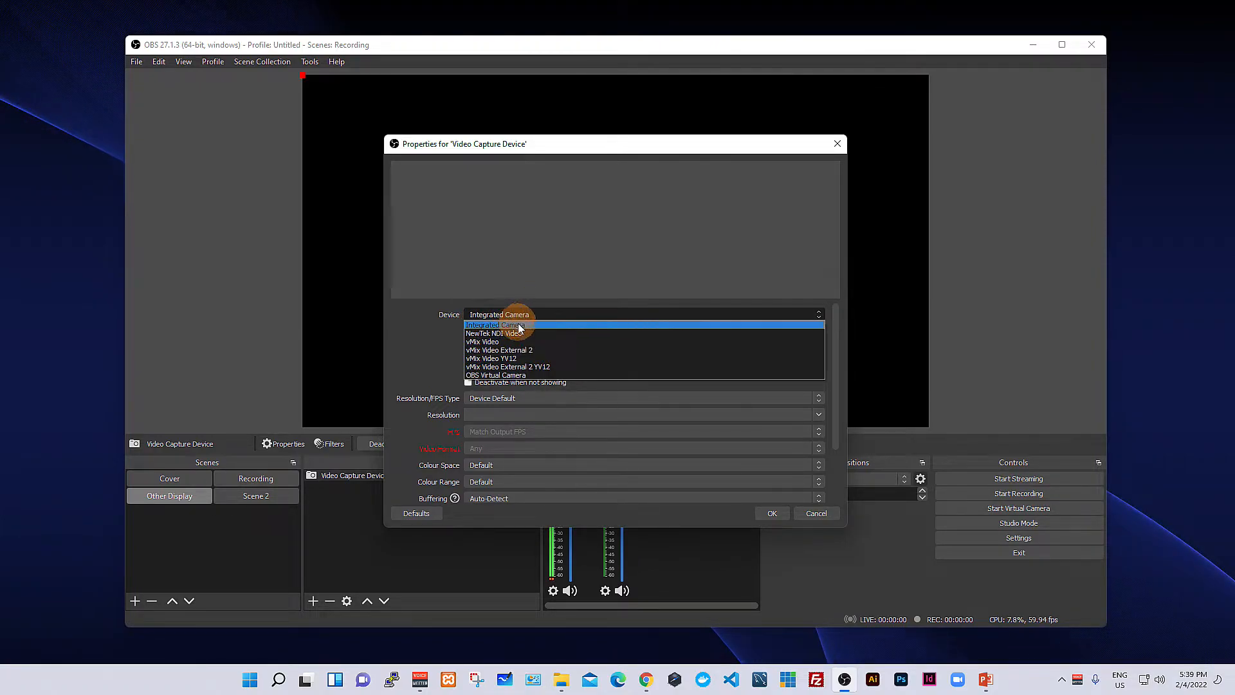
click(506, 333)
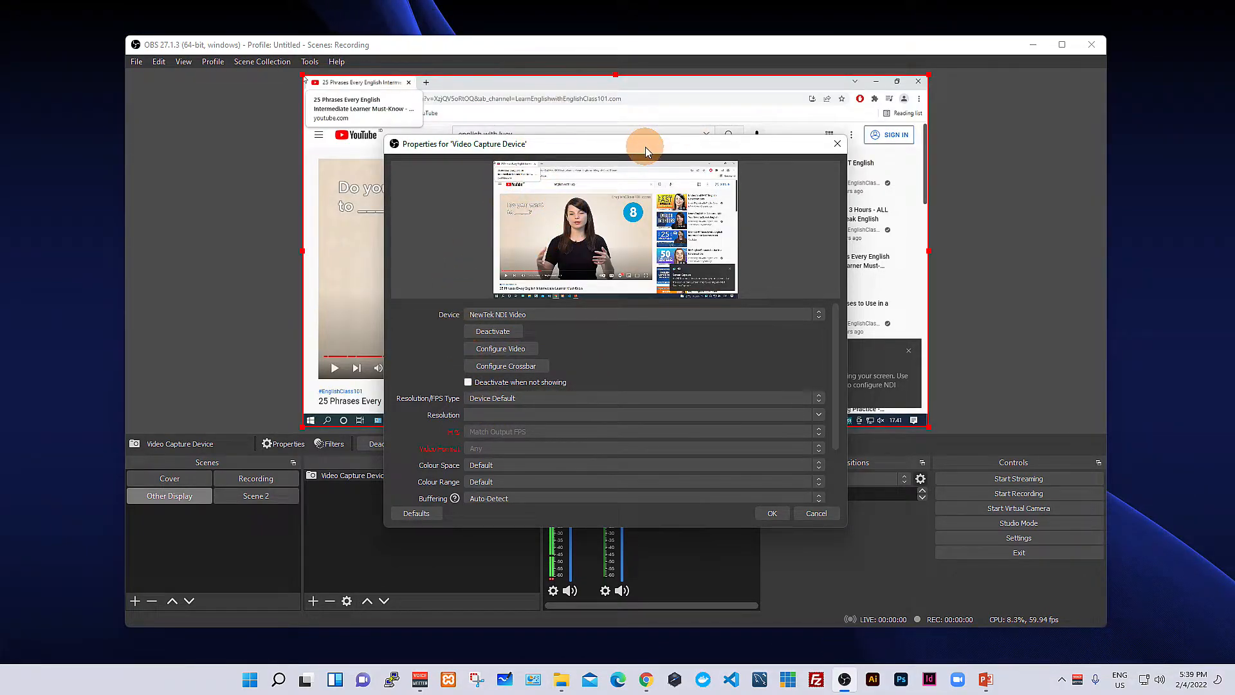
drag(646, 143, 750, 190)
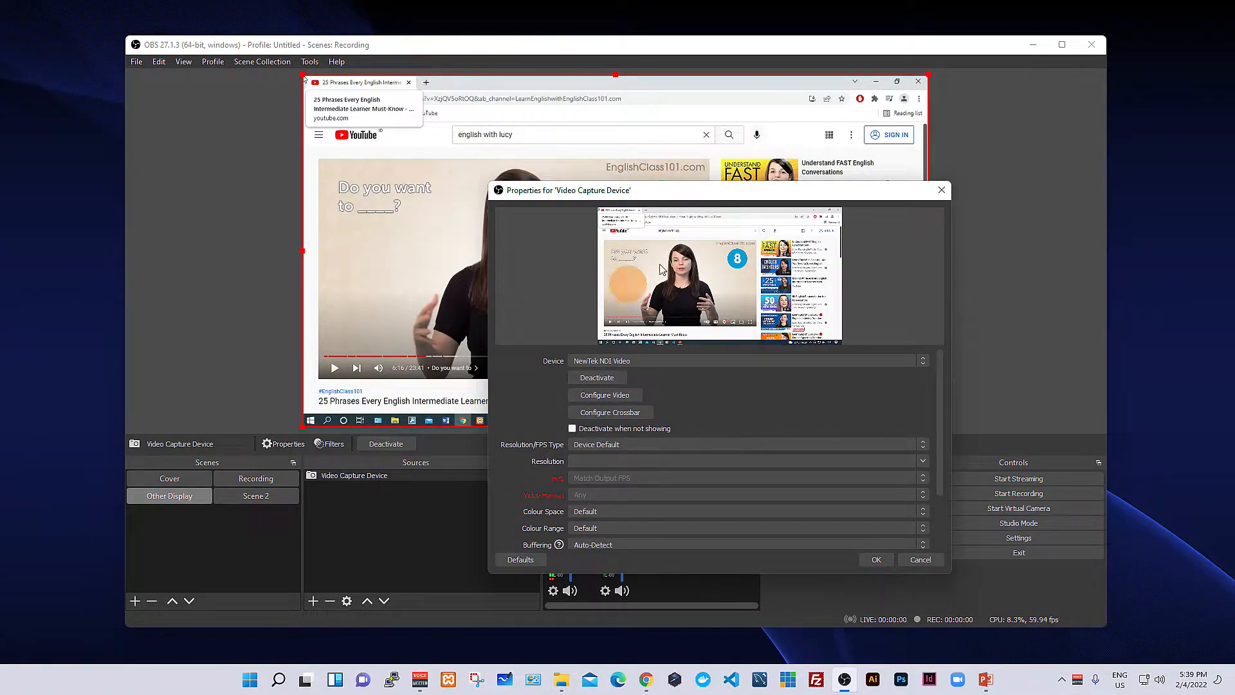
drag(689, 188, 597, 186)
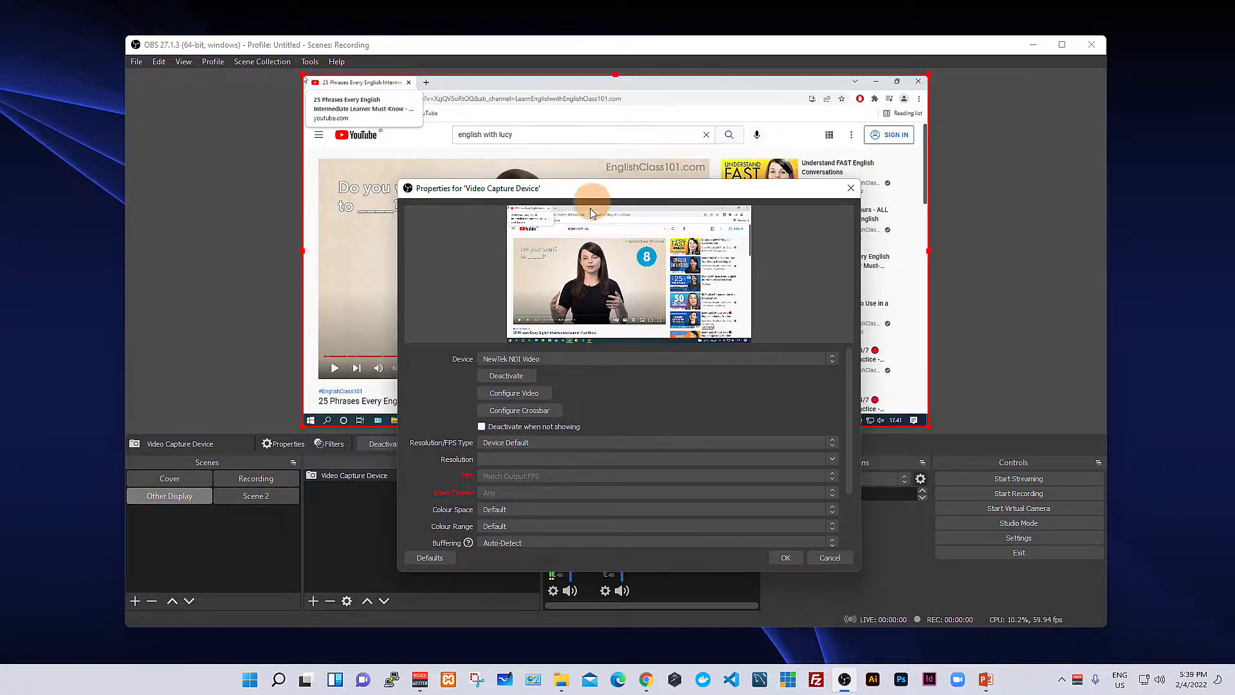
- Set the capture device to a custom resolution of 1920x1080 with the Match Output FPS frame rate
click(511, 443)
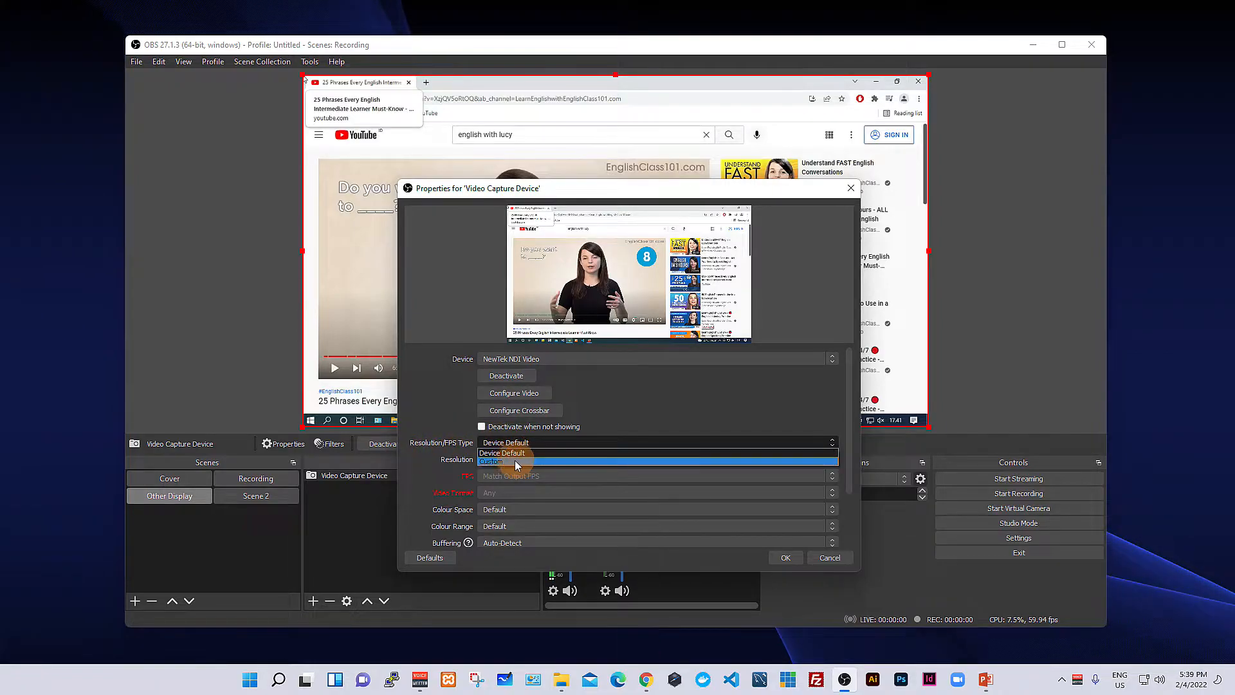
click(513, 461)
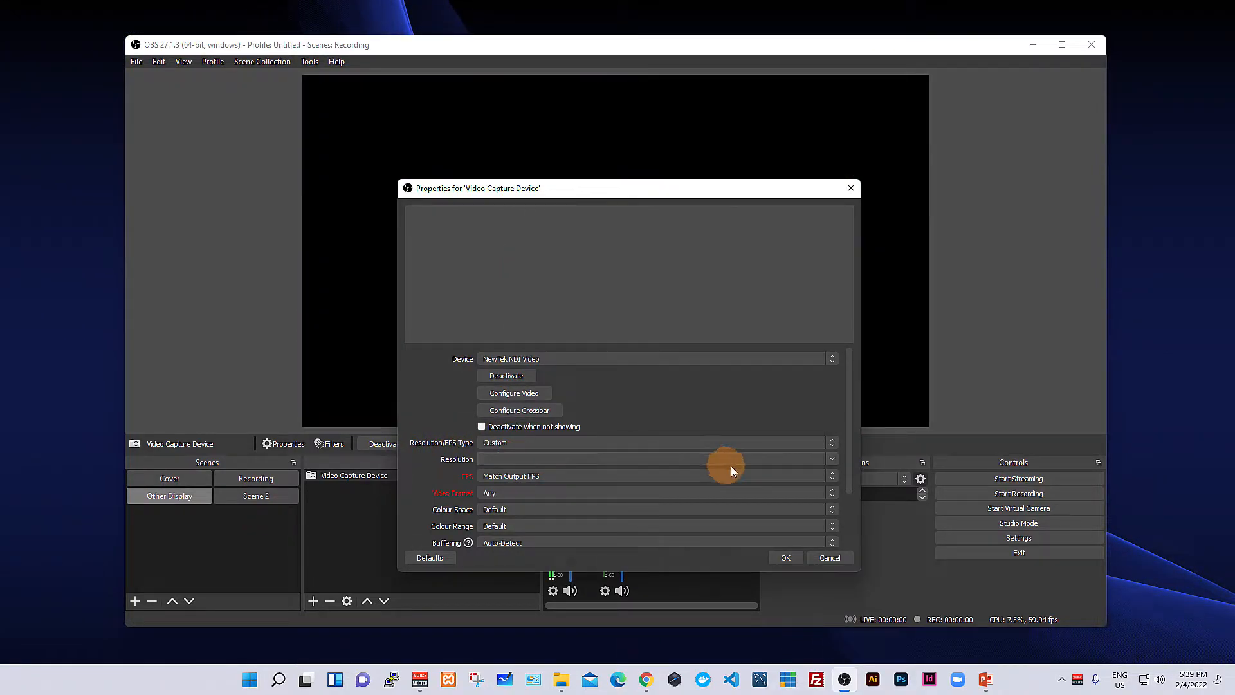
click(829, 461)
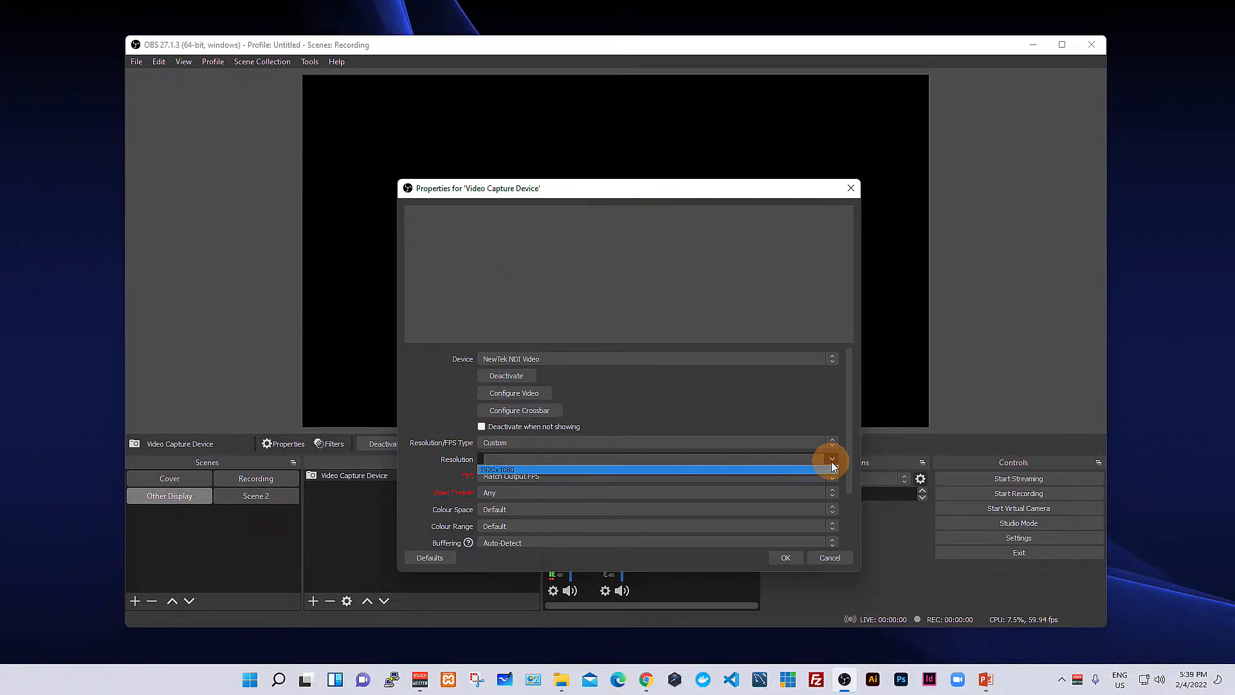
click(510, 470)
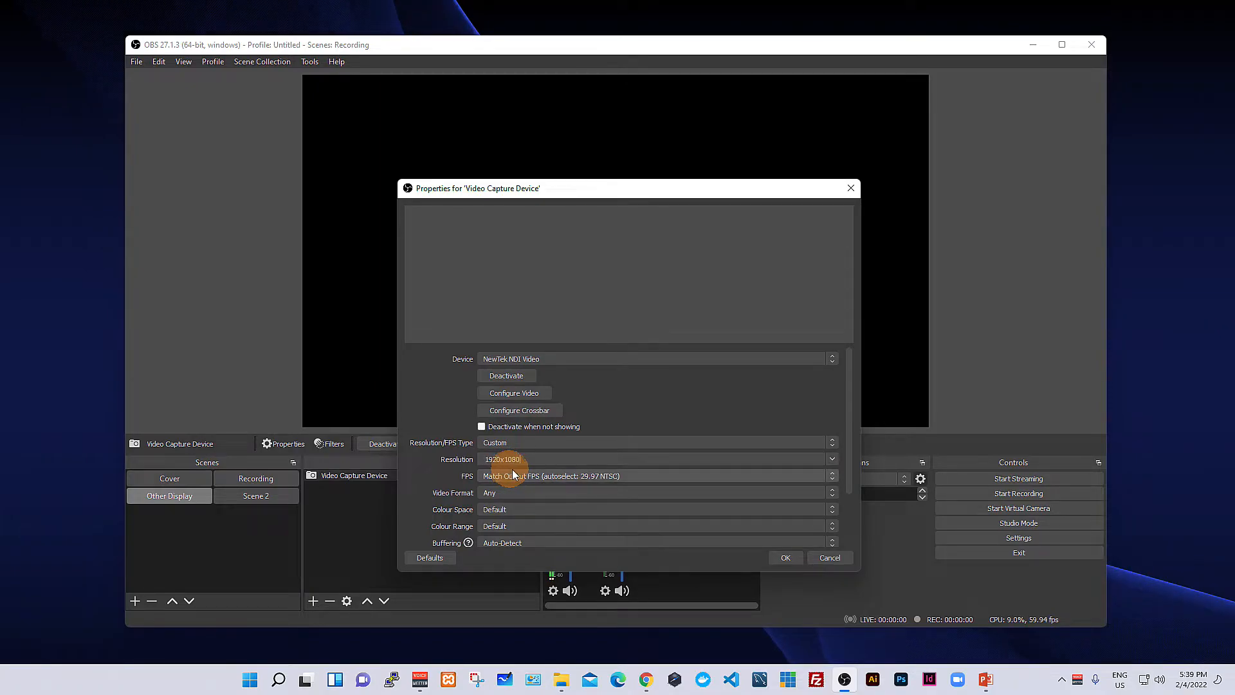
click(516, 477)
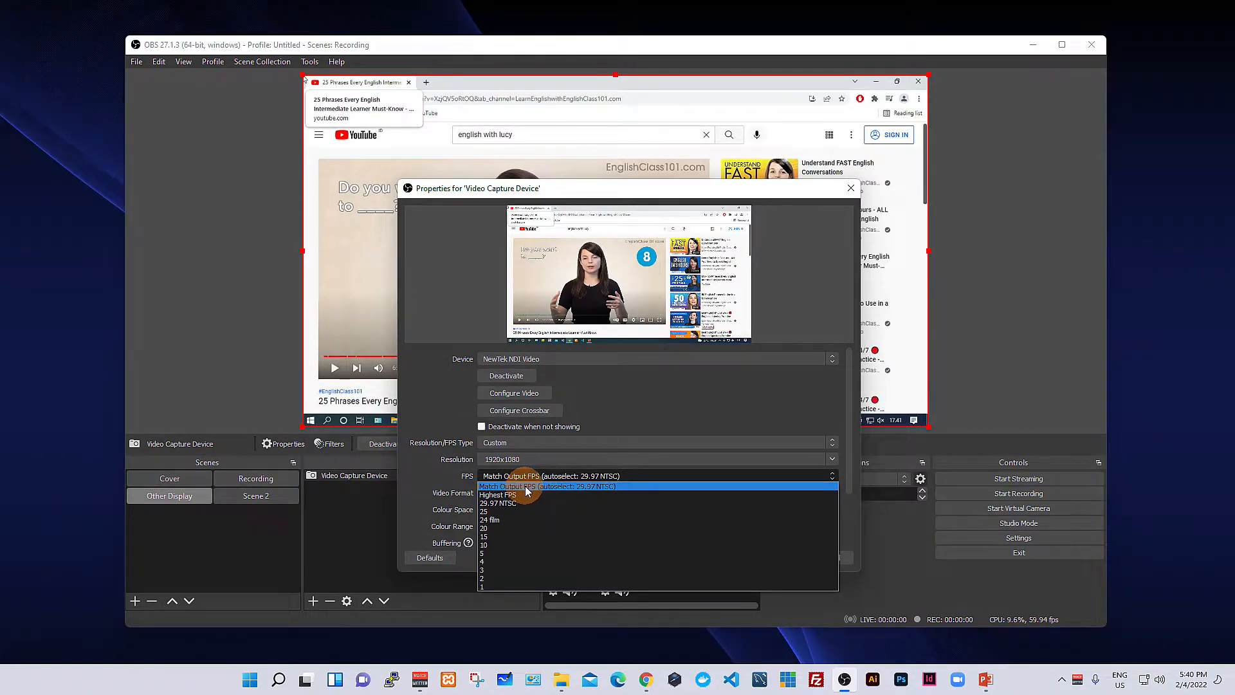
click(527, 487)
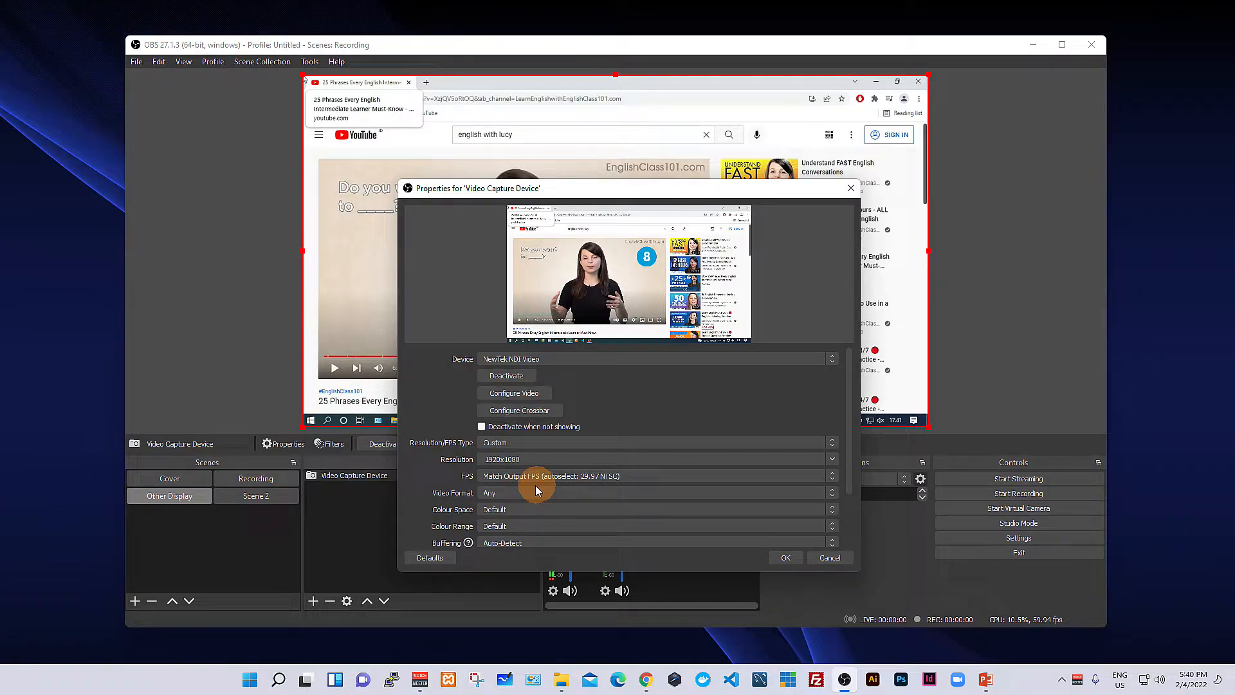
- Choose Any as the capture device's video format and set its colour space to 709
click(492, 493)
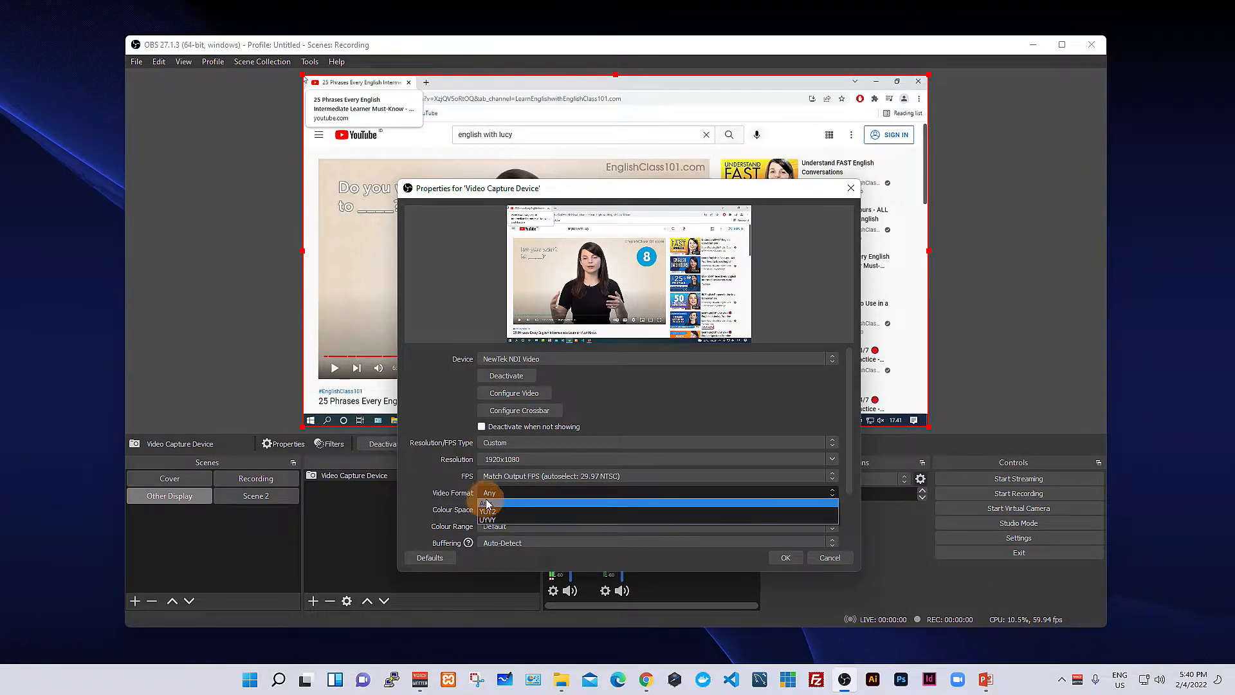
click(499, 504)
click(506, 511)
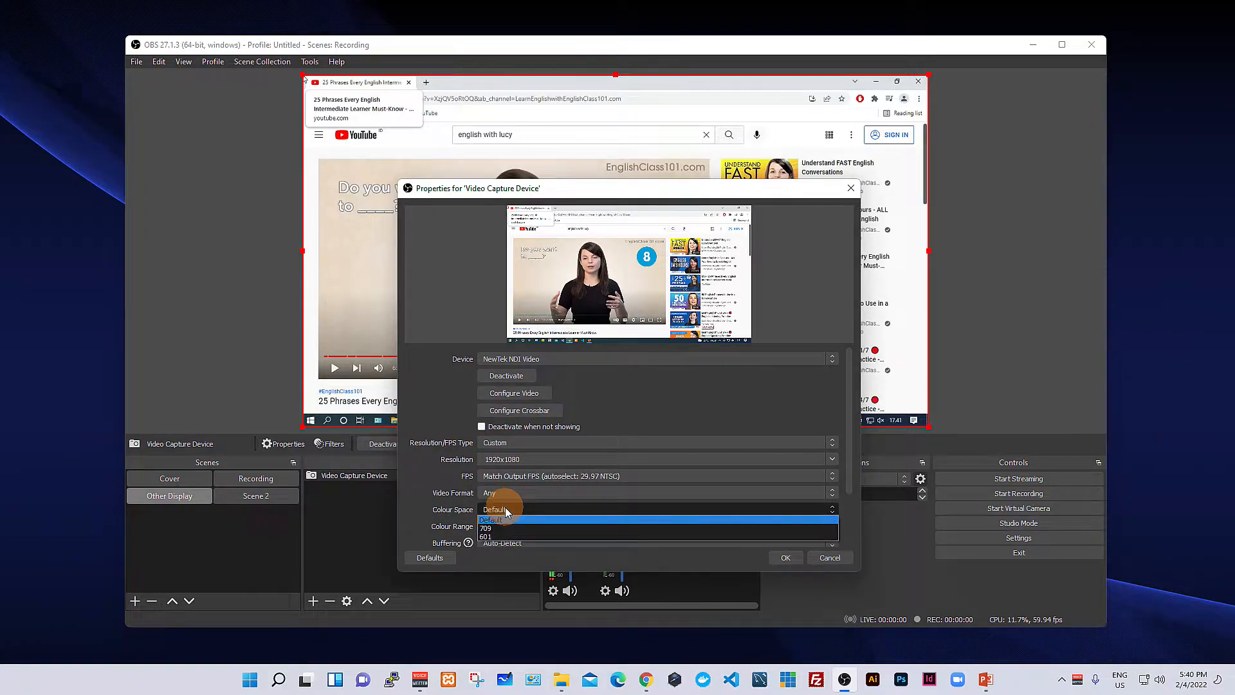
click(496, 530)
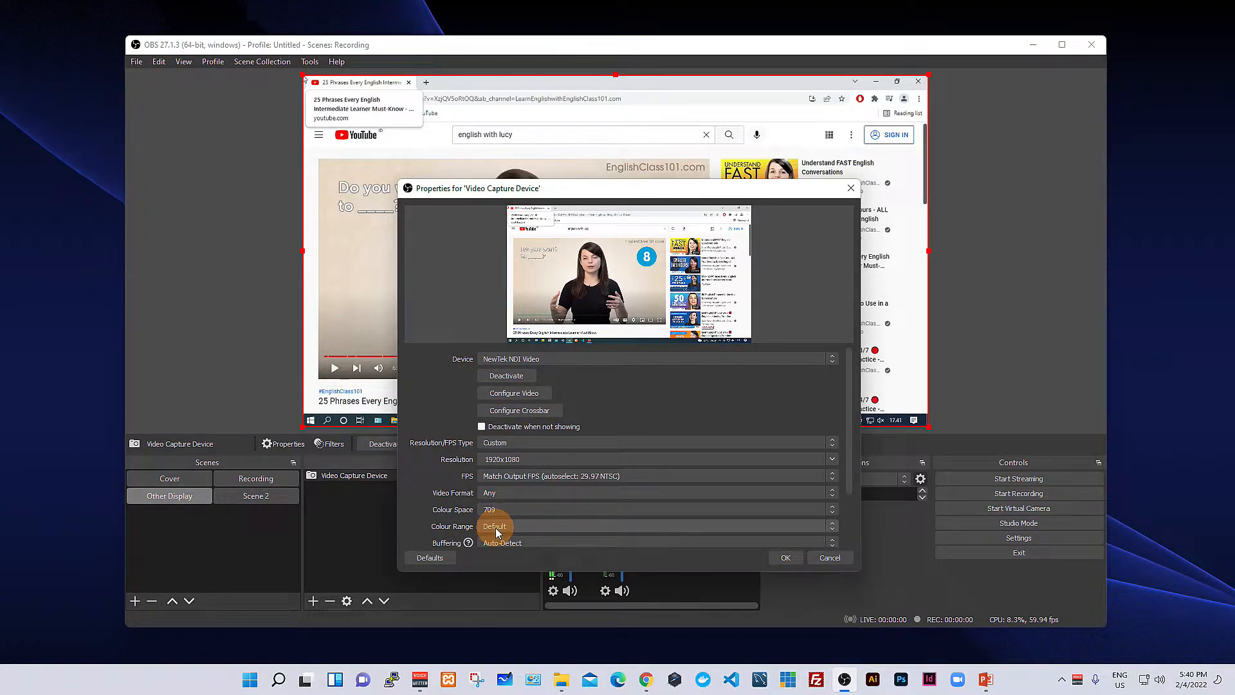
click(497, 529)
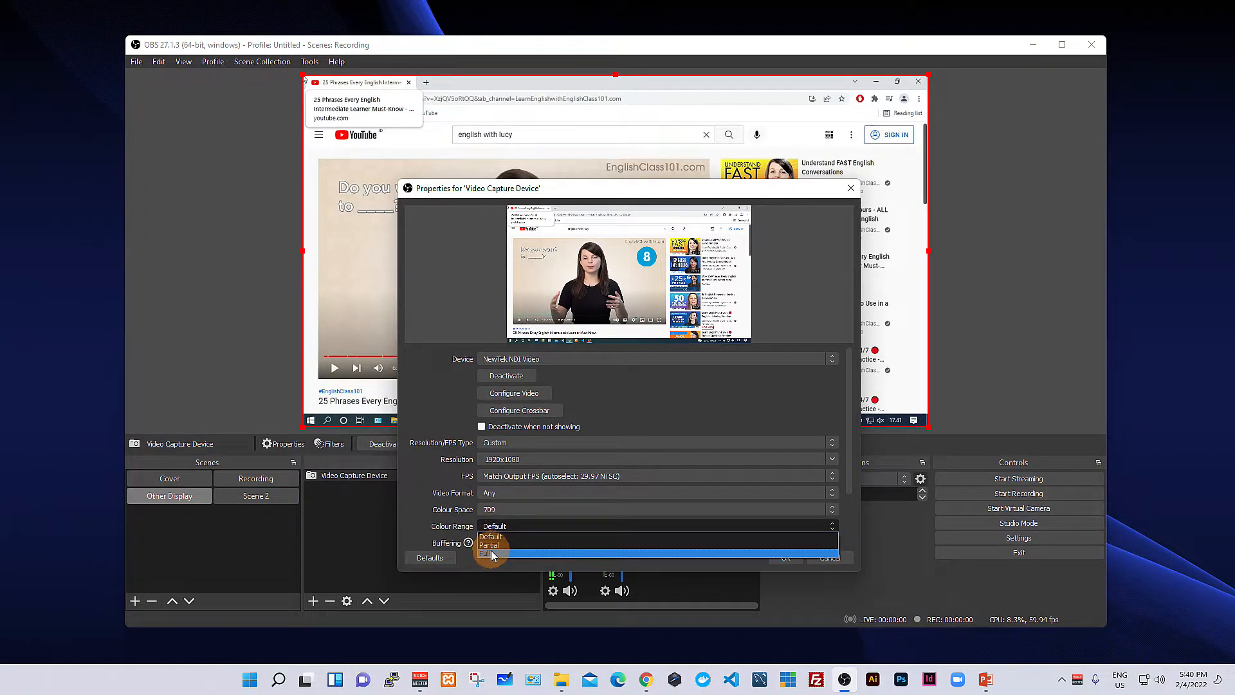
click(492, 552)
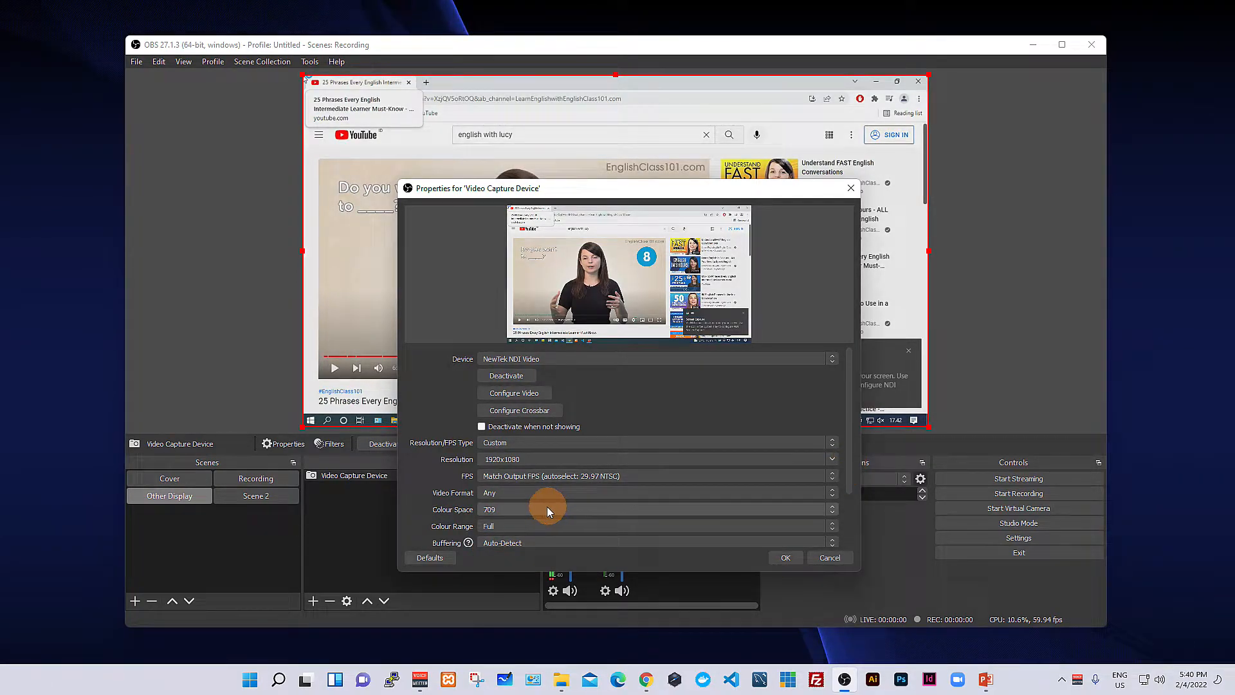
click(499, 527)
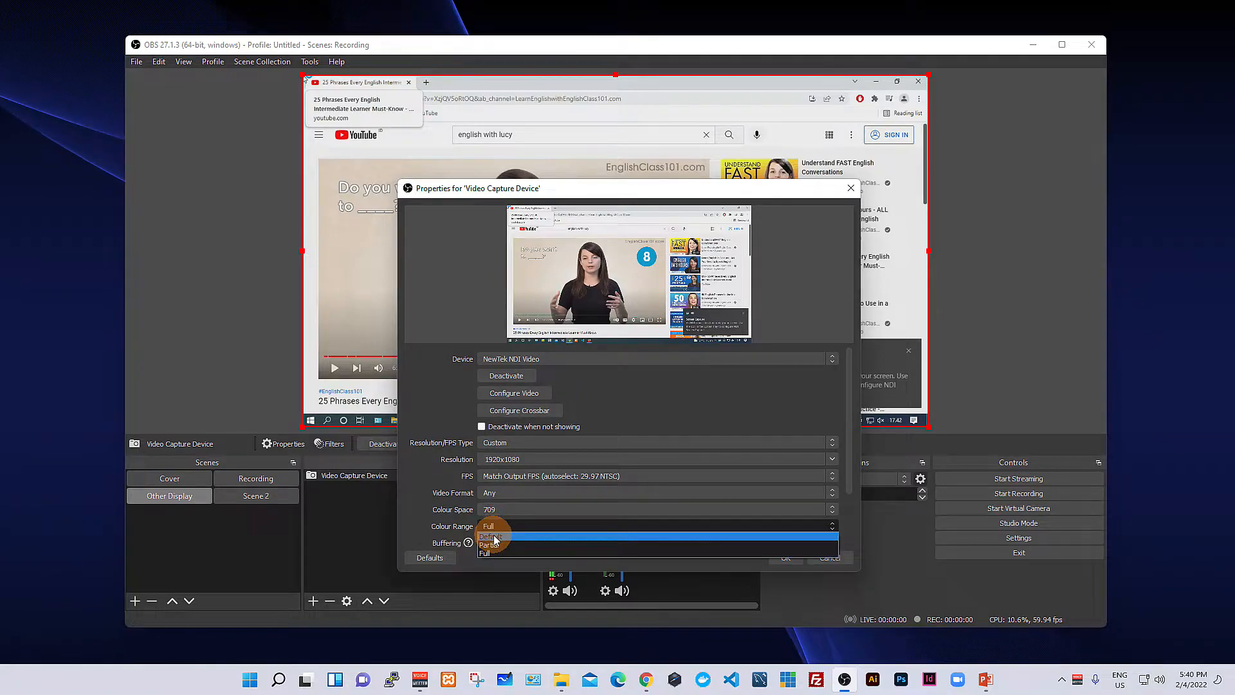
click(494, 534)
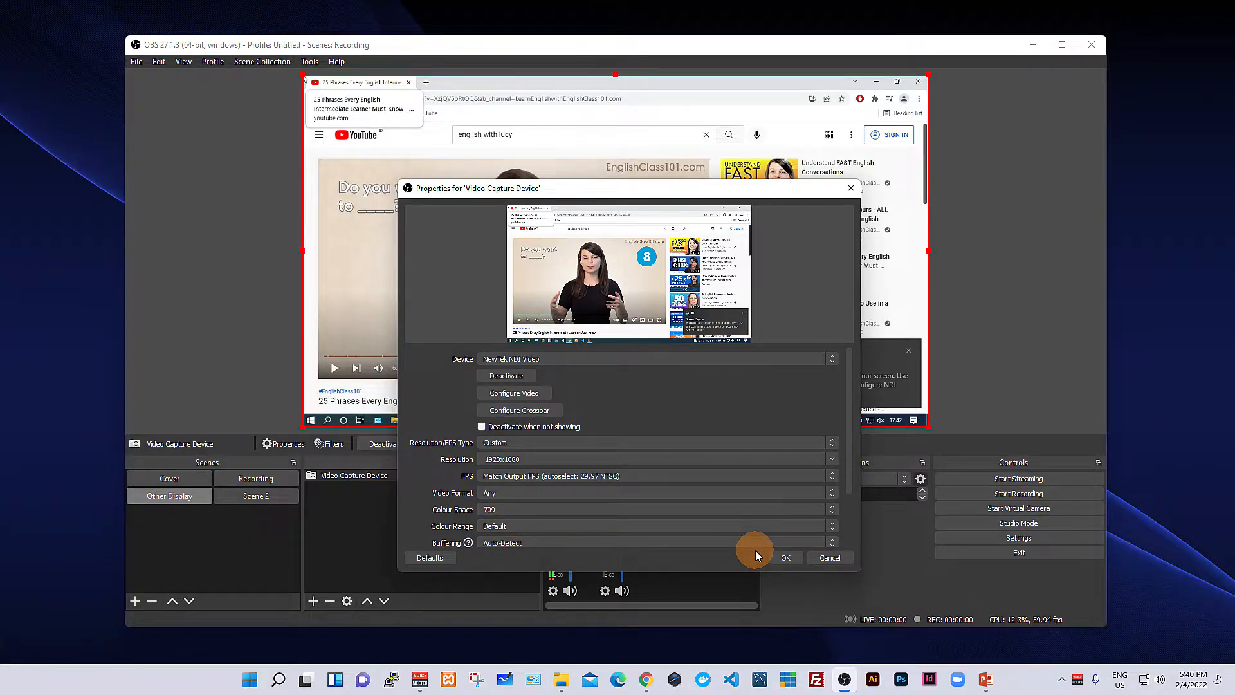
- Review the remaining capture device options and accept the properties
scroll(420, 491, down, 1)
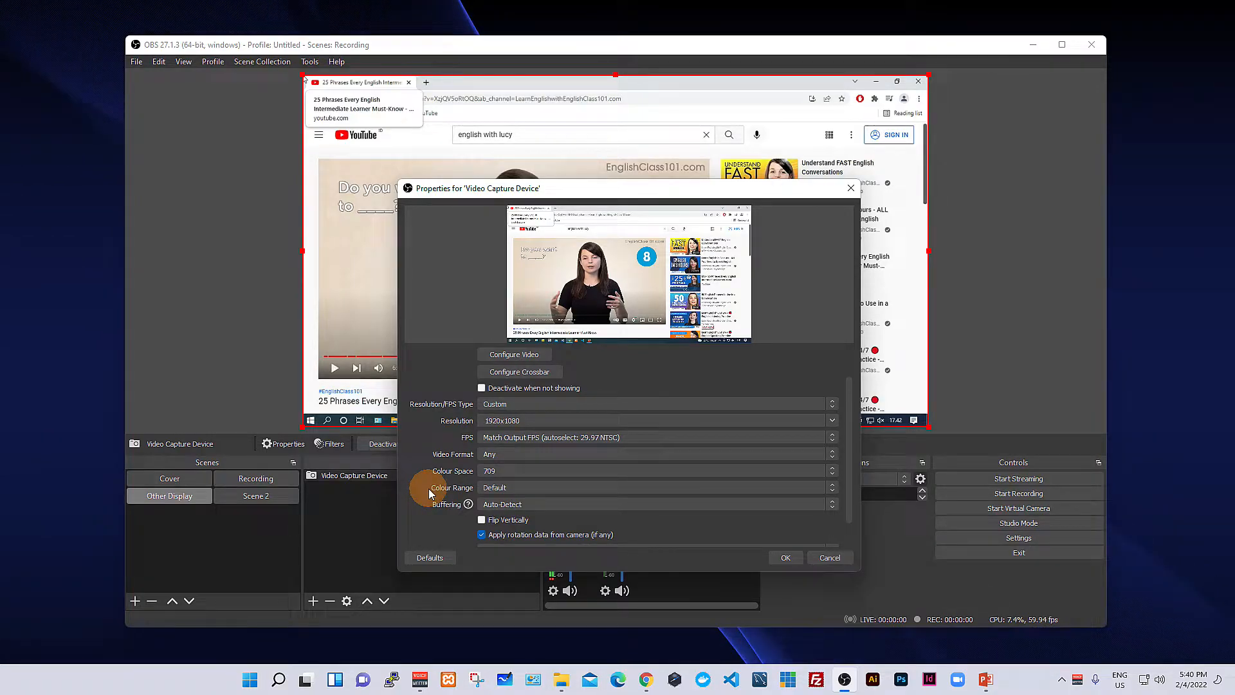
scroll(449, 497, up, 1)
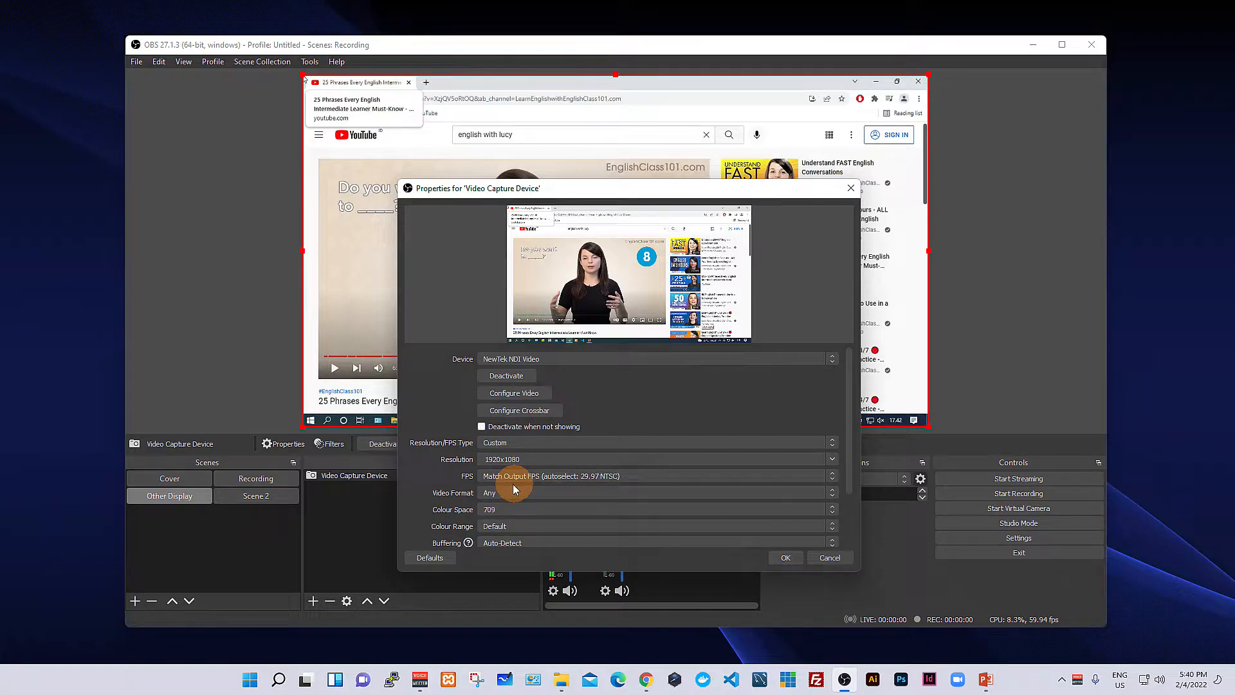
click(782, 559)
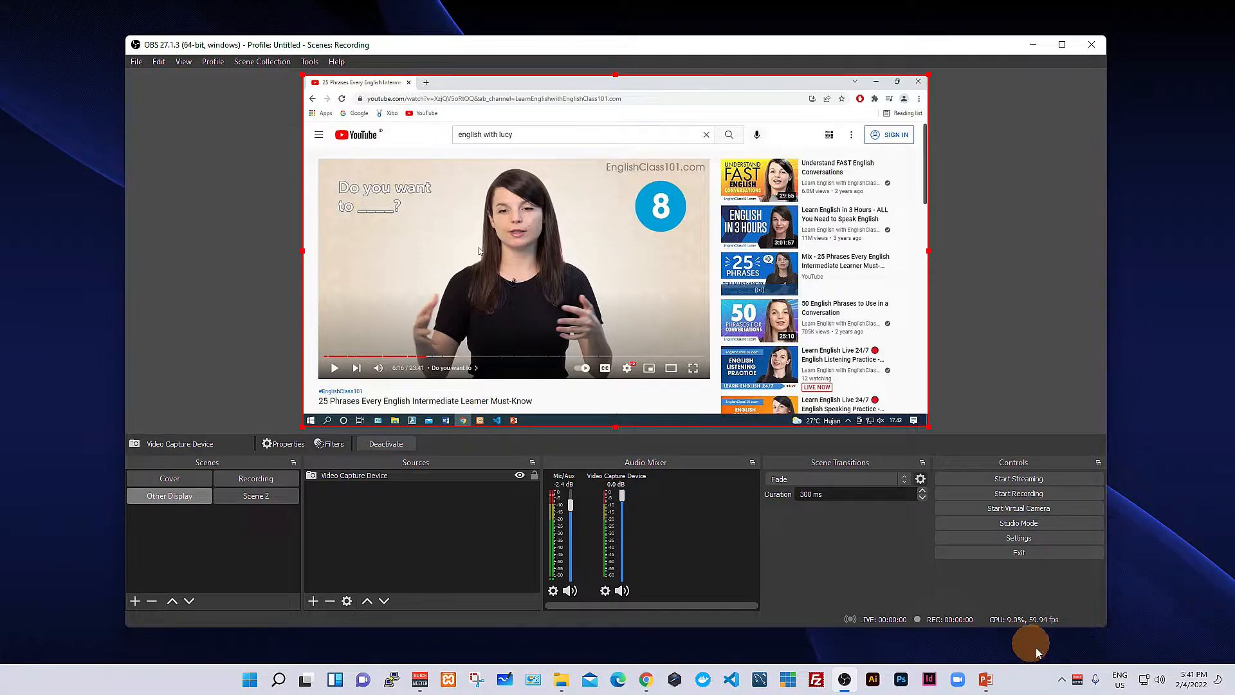
- Close the system tray's hidden icons and maximize the OBS window
click(1063, 681)
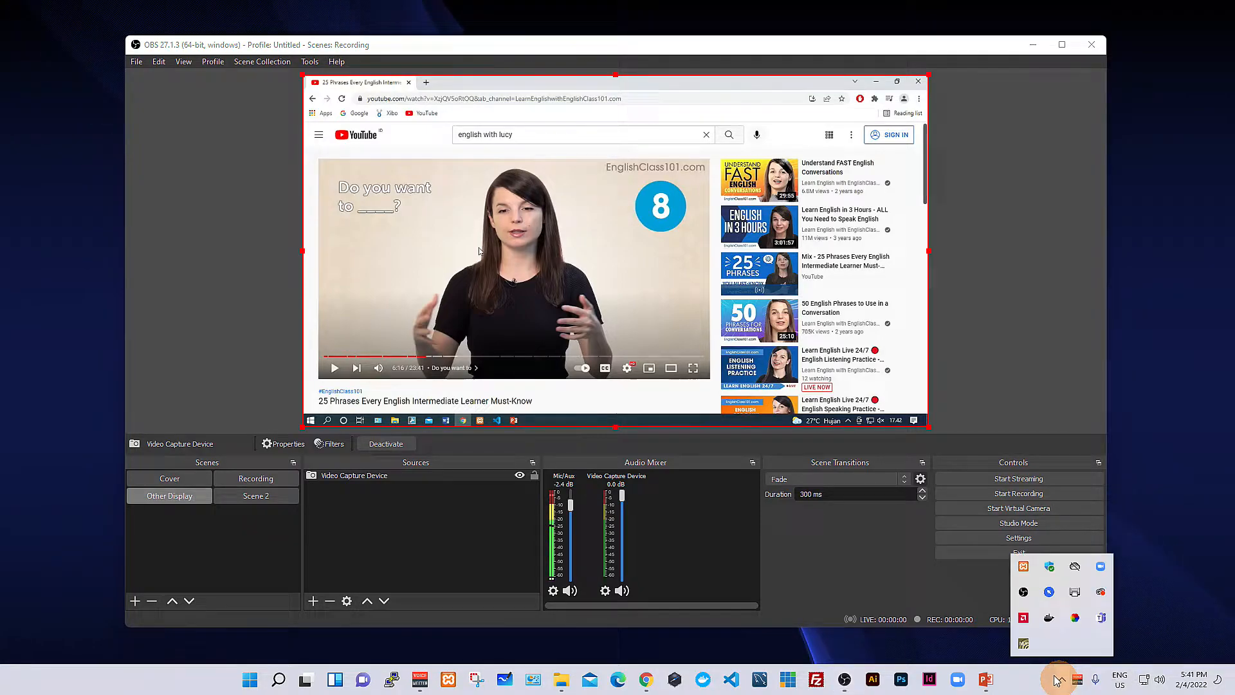
click(818, 538)
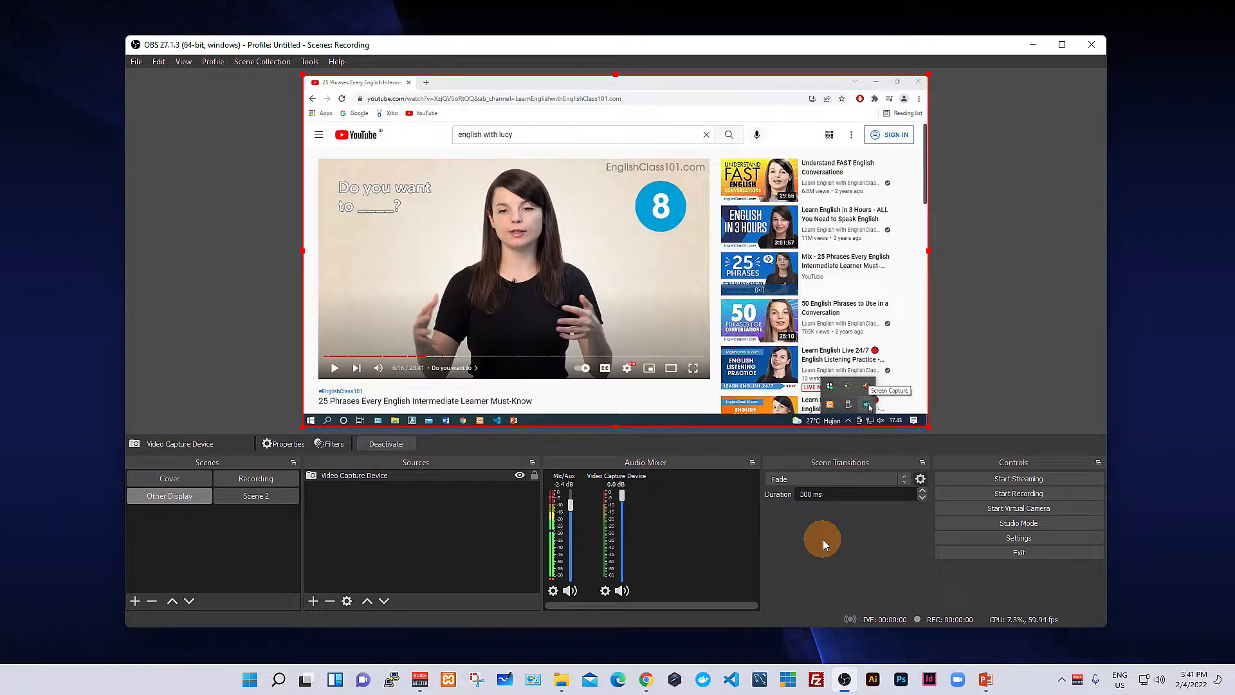
click(1062, 44)
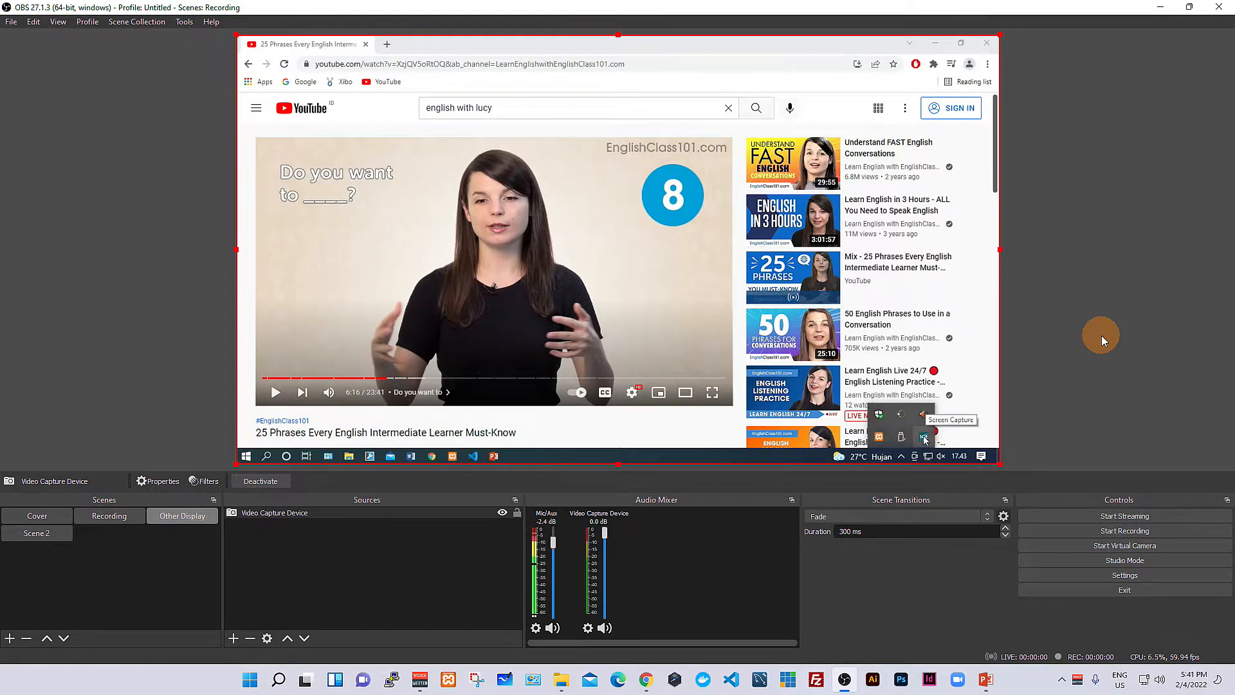
- On the remote computer, set NDI Screen Capture's framerate to 30p and resume the YouTube video
right_click(925, 440)
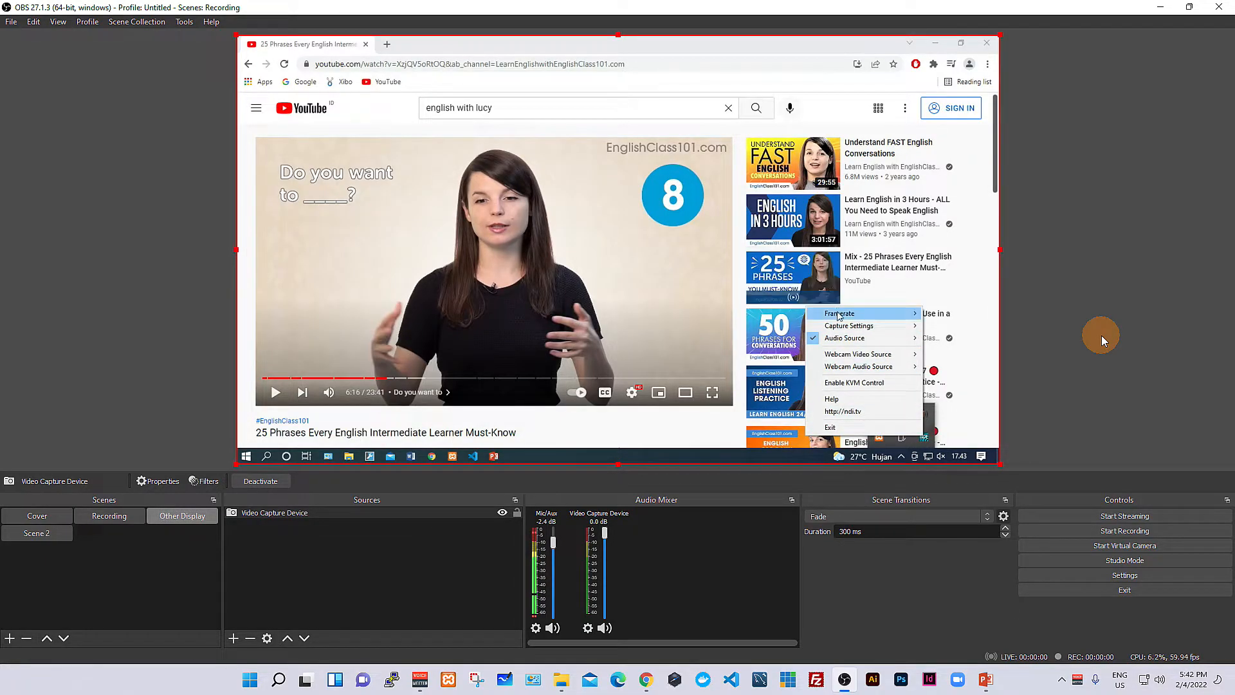
mouse_move(839, 315)
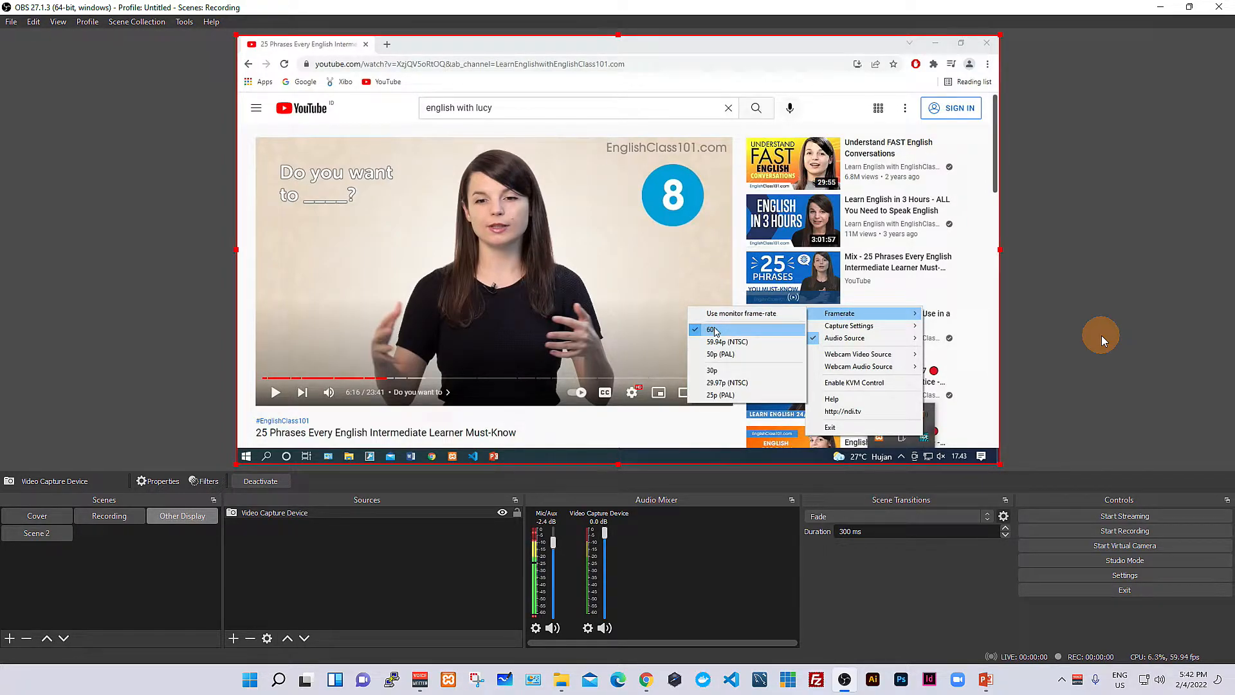
click(719, 372)
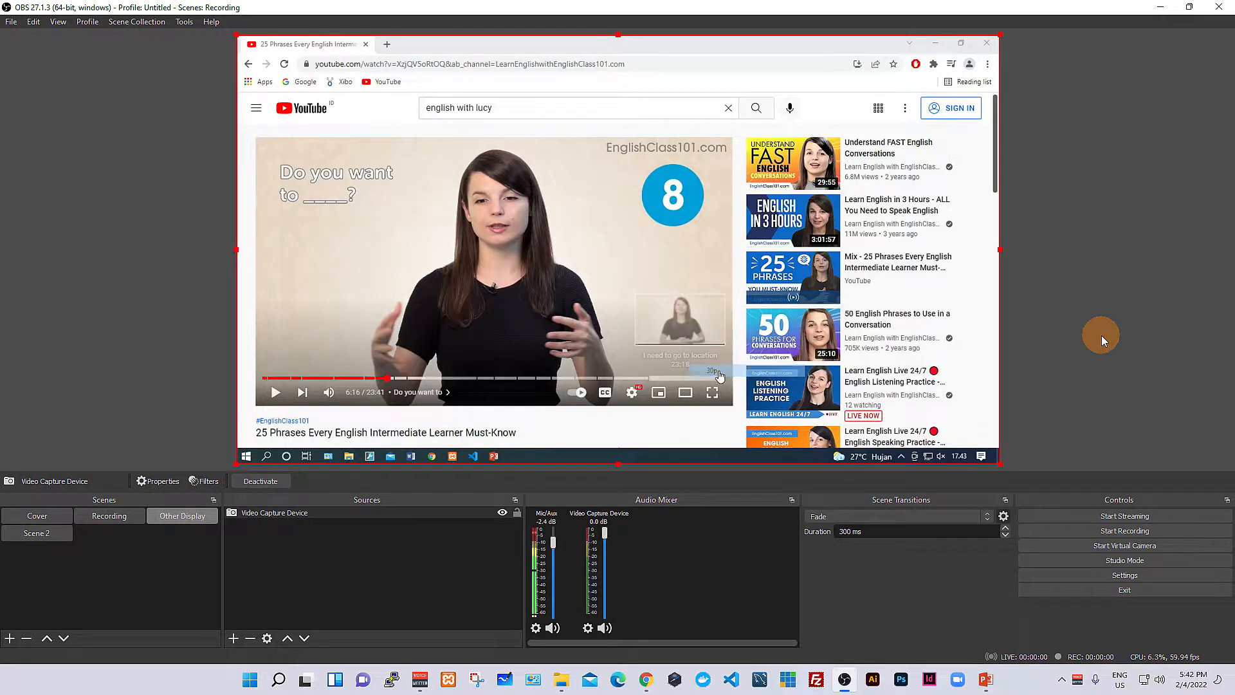
click(544, 290)
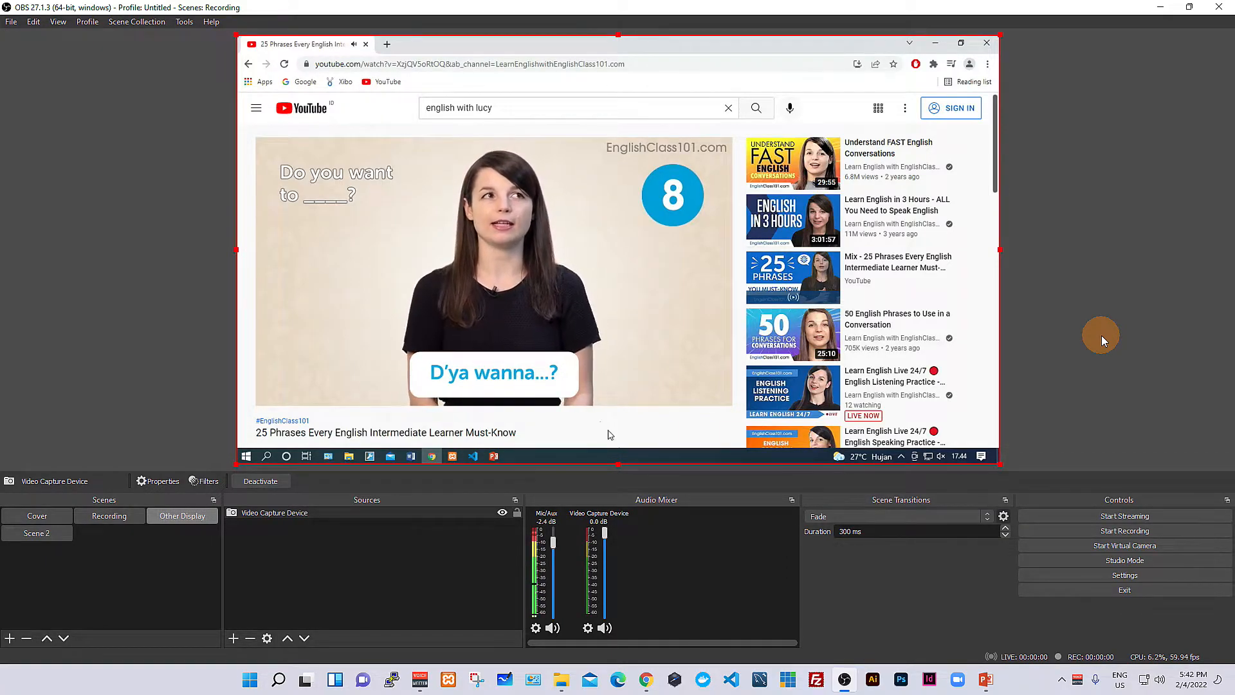
- Set the remote NDI Screen Capture's framerate to 60p and review its audio source and capture settings
click(901, 456)
right_click(922, 436)
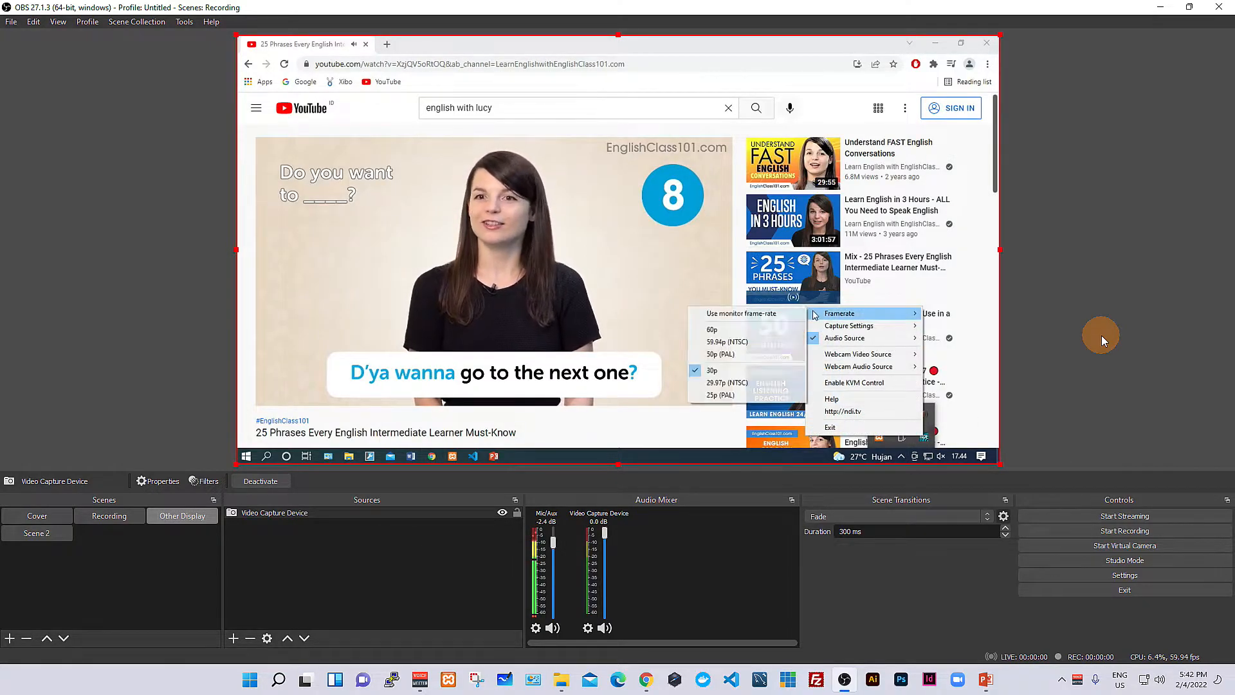
click(726, 330)
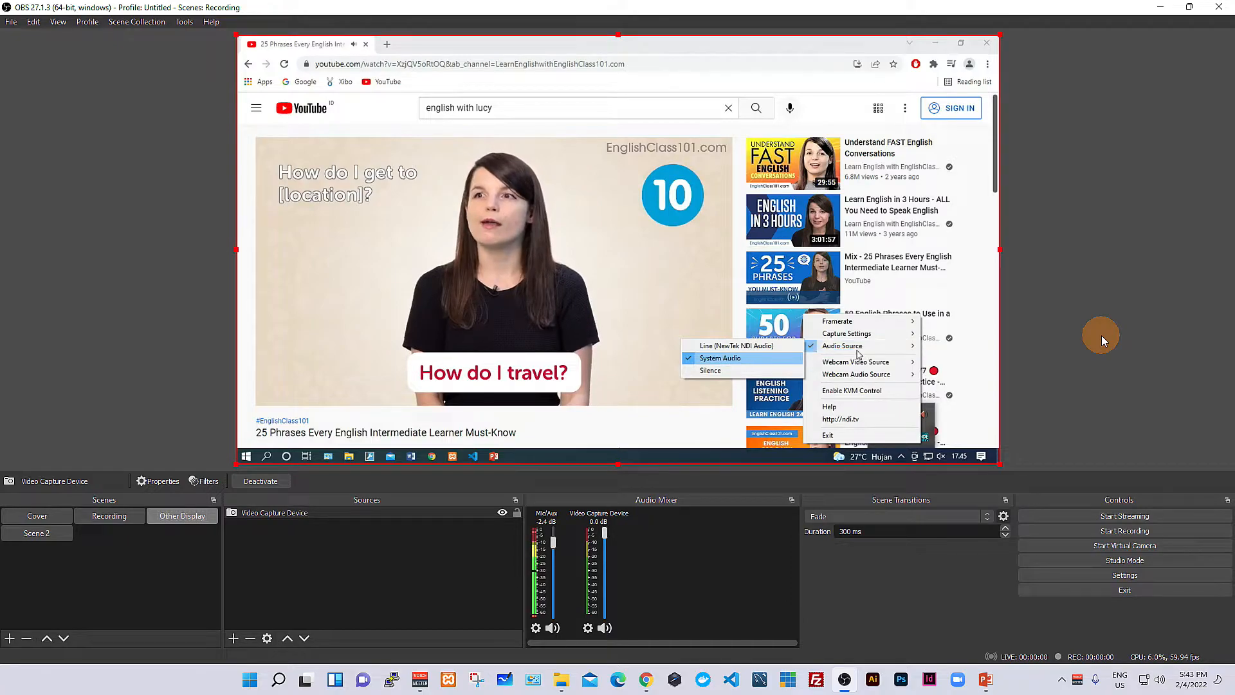
mouse_move(853, 336)
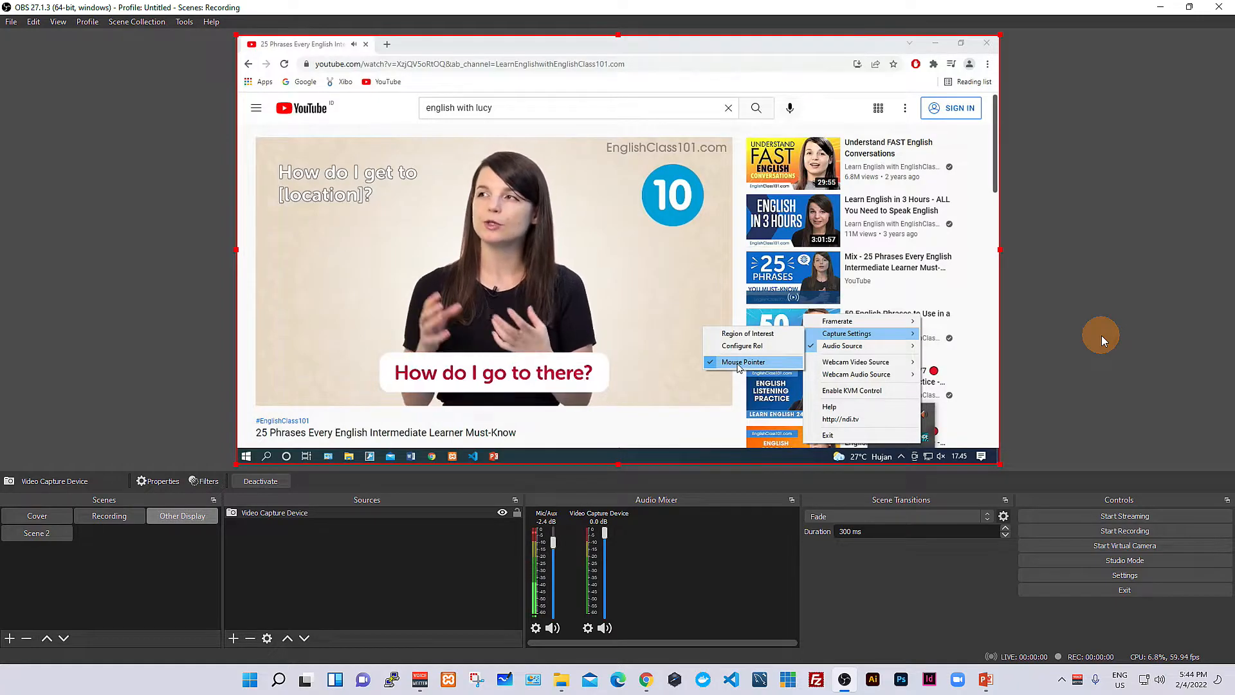
click(658, 428)
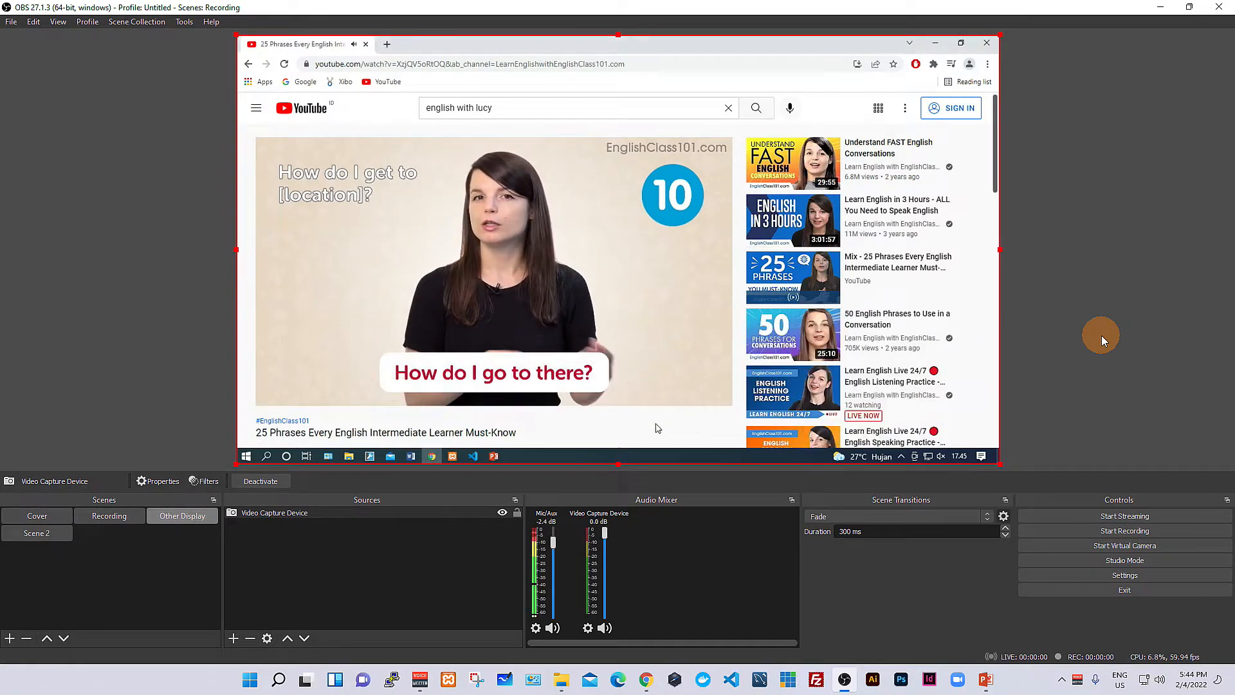
- On the remote computer, run the NDI Tools PowerPoint slide show from the start, advance through its slides, and minimize PowerPoint
right_click(504, 457)
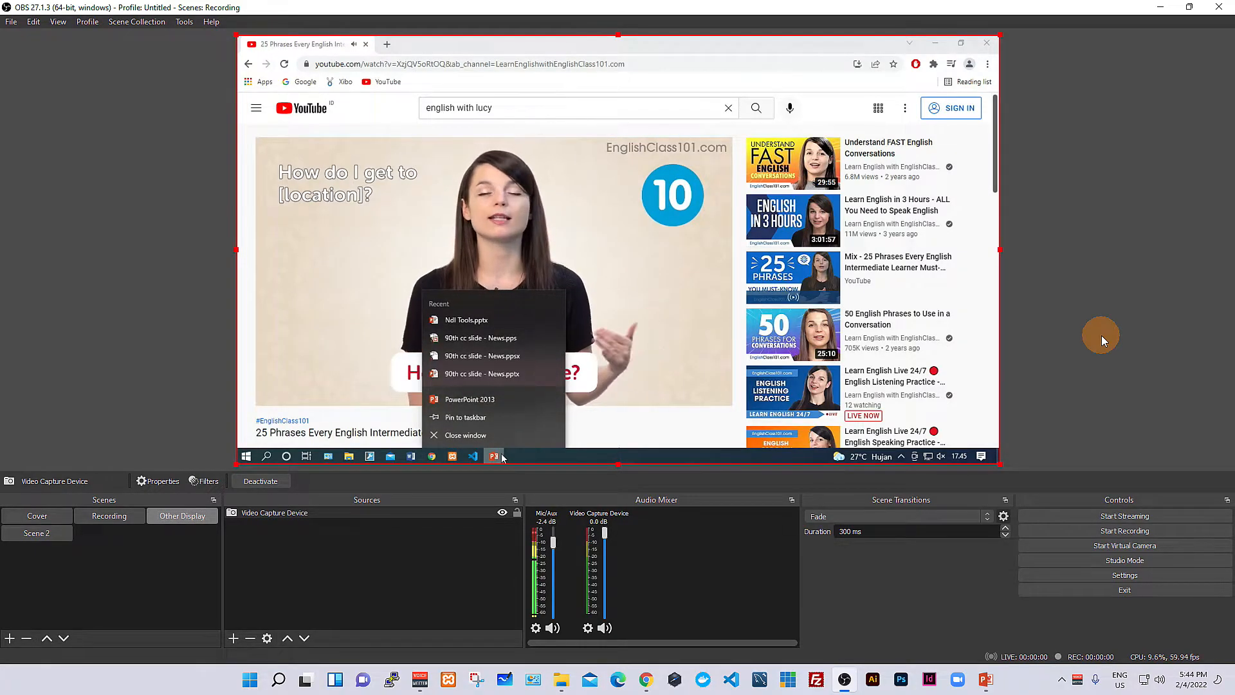
click(504, 457)
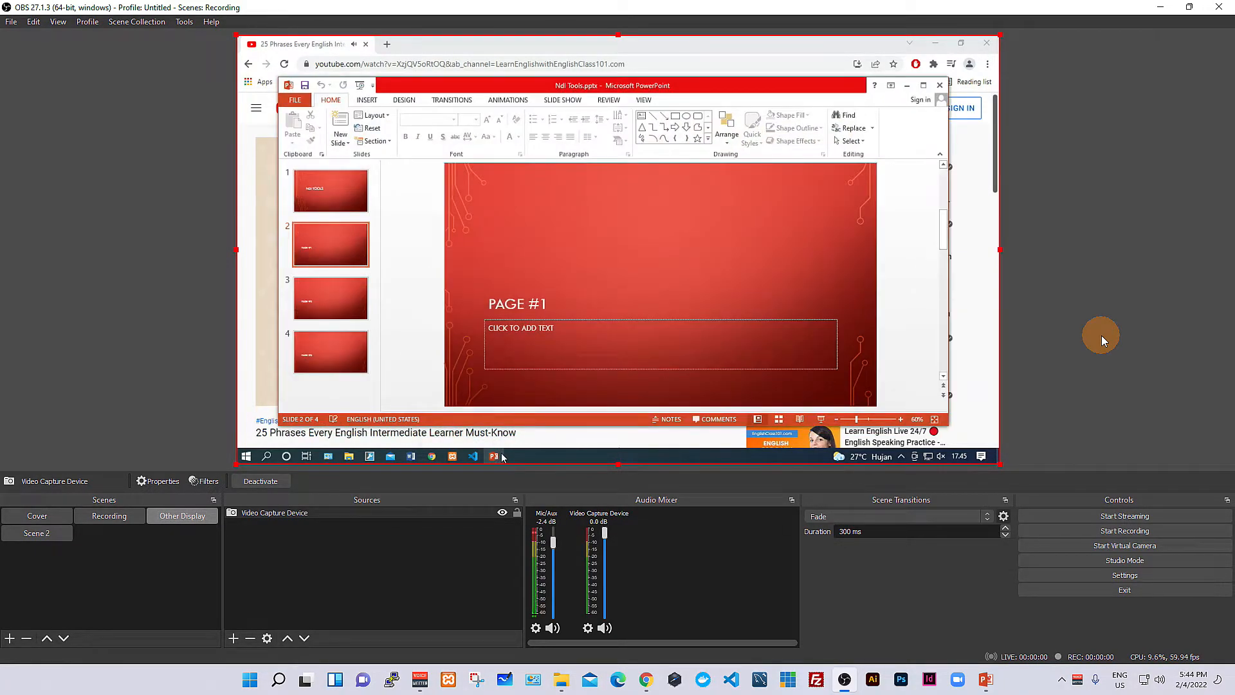
key(F5)
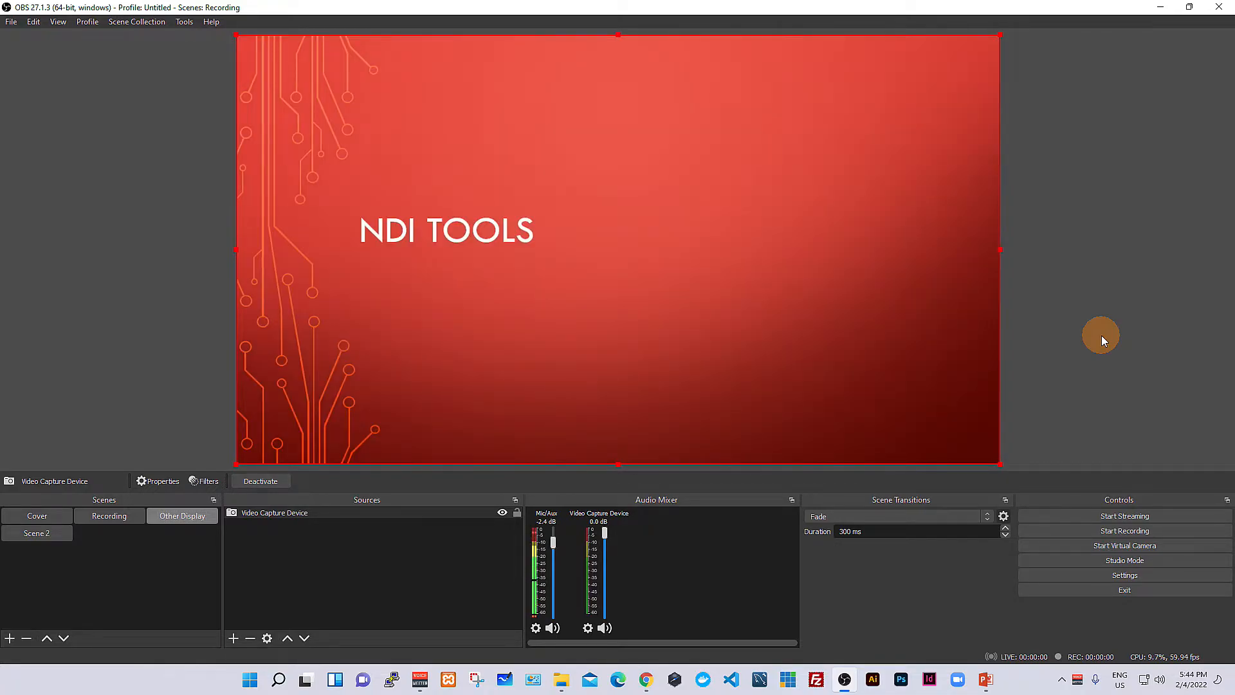
key(Right)
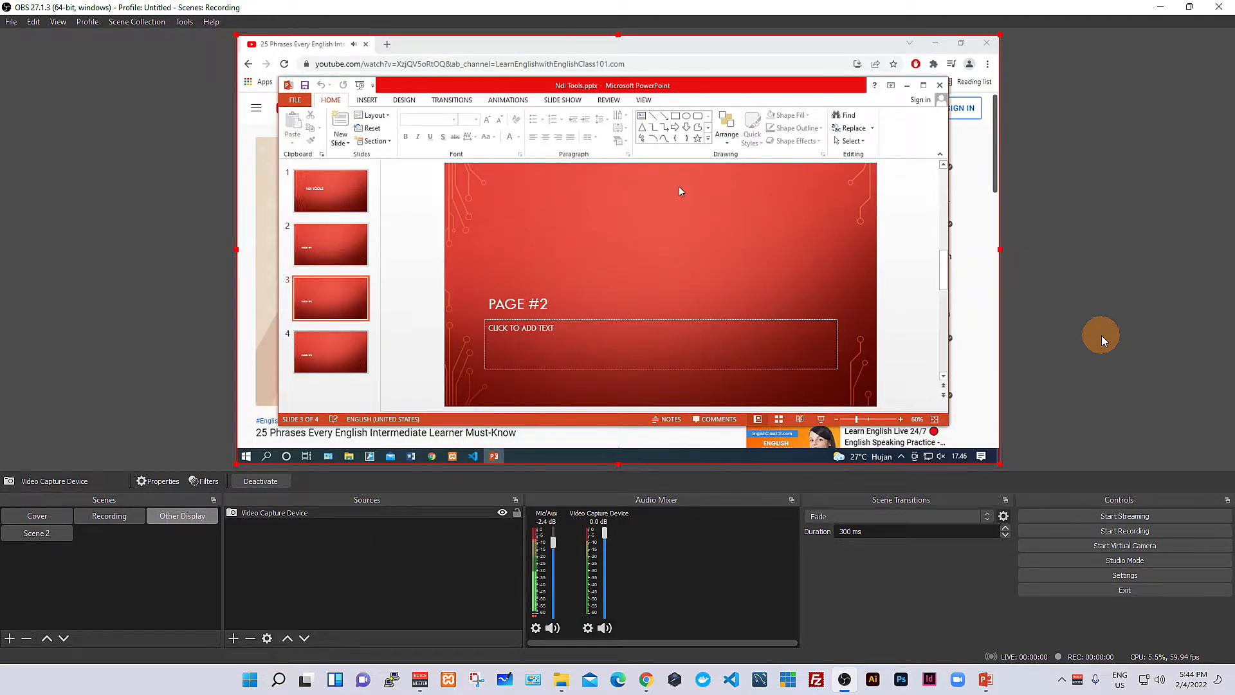
click(905, 87)
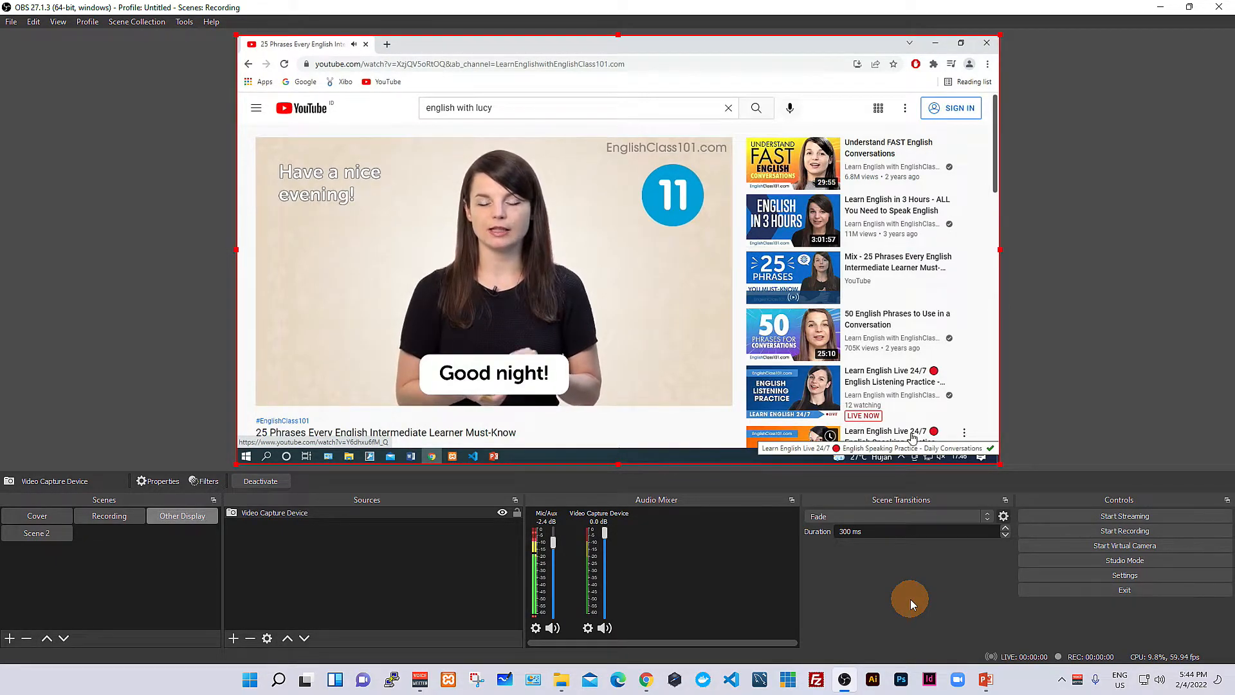
- Deselect the capture source in the OBS preview and open the Windows Sound settings to view the output devices
click(1040, 299)
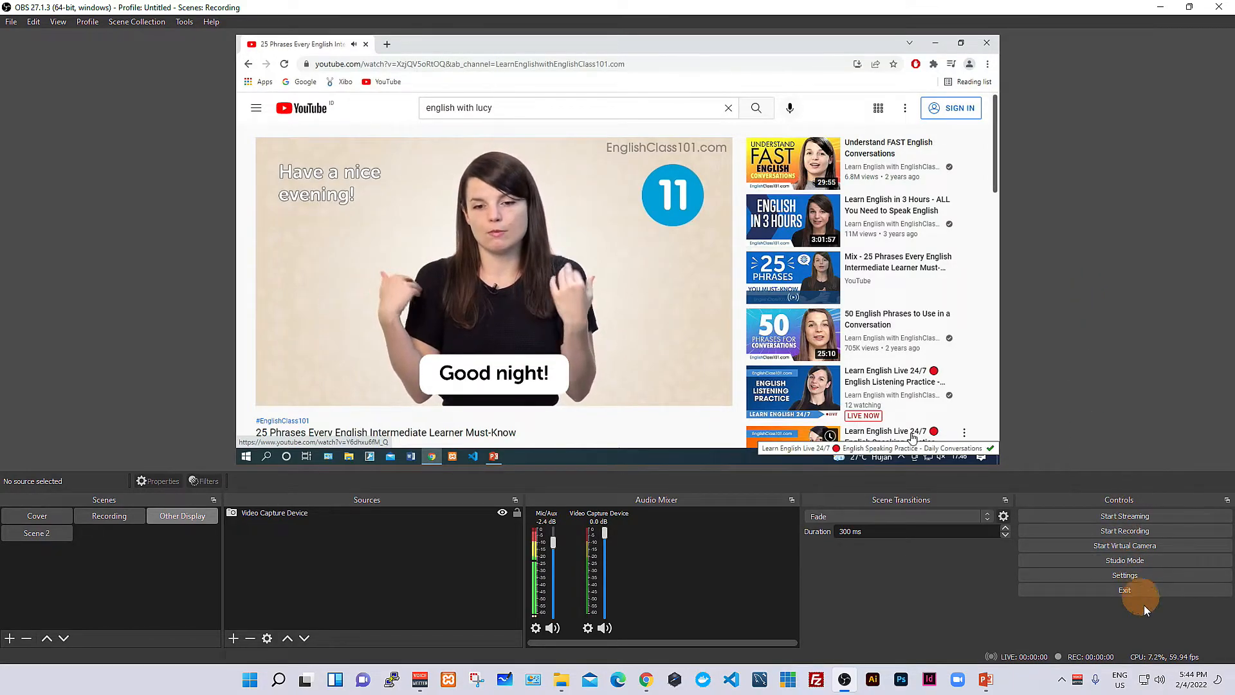
right_click(1161, 685)
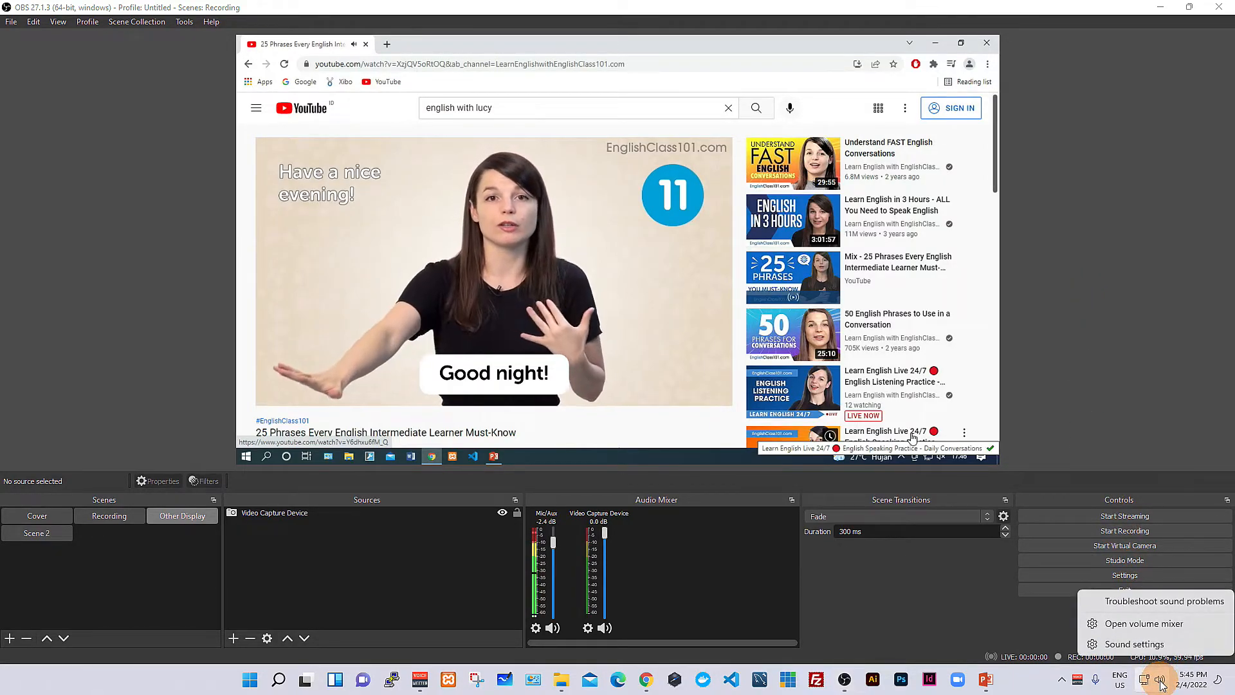
click(1148, 646)
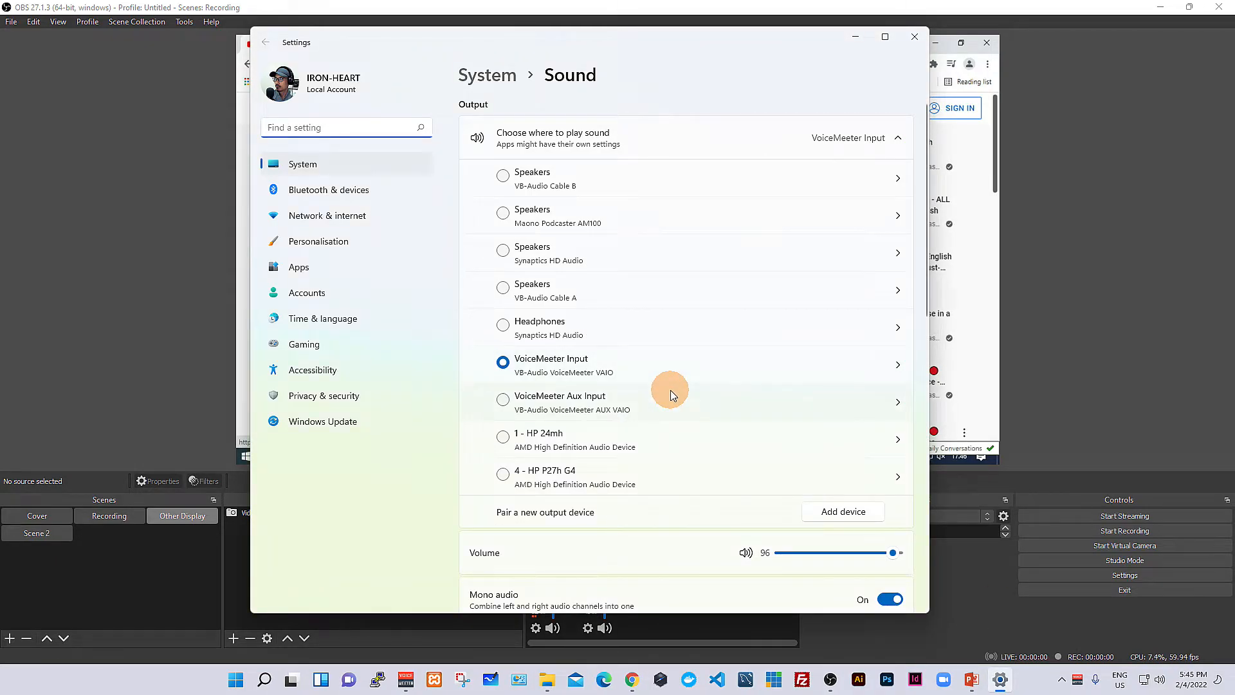
- Open the classic Windows Sound dialog, show its recording devices, and place it beside the Settings window
scroll(673, 394, down, 10)
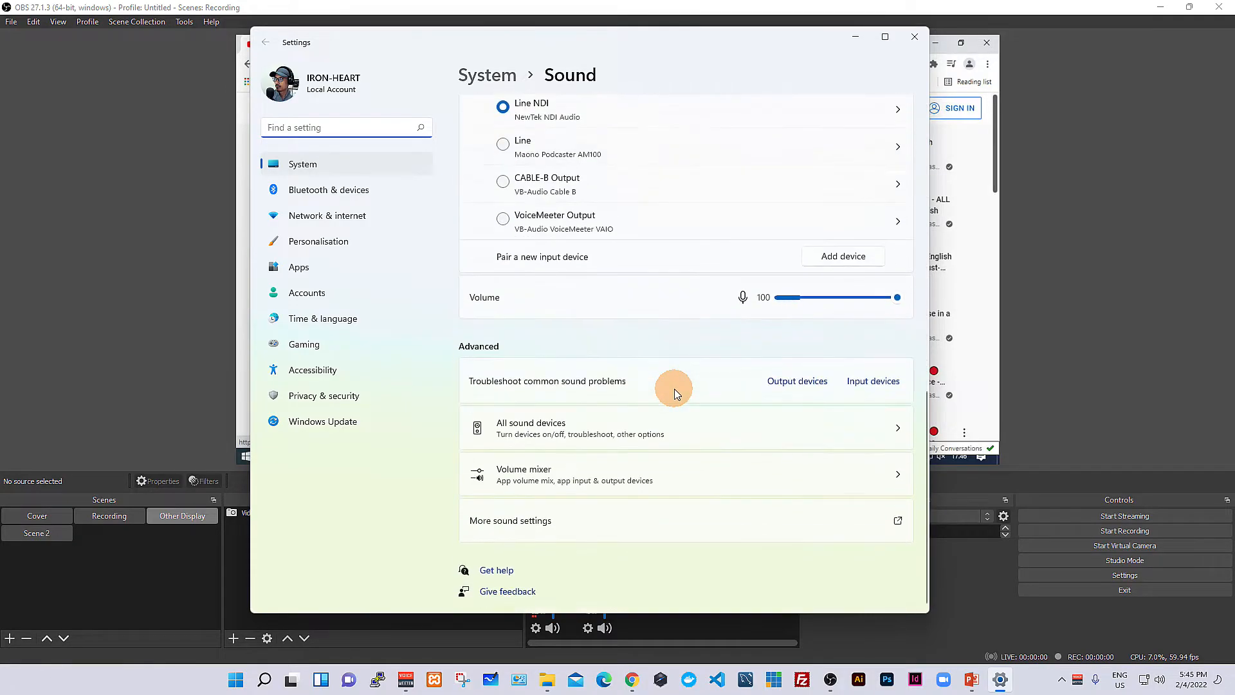
click(601, 518)
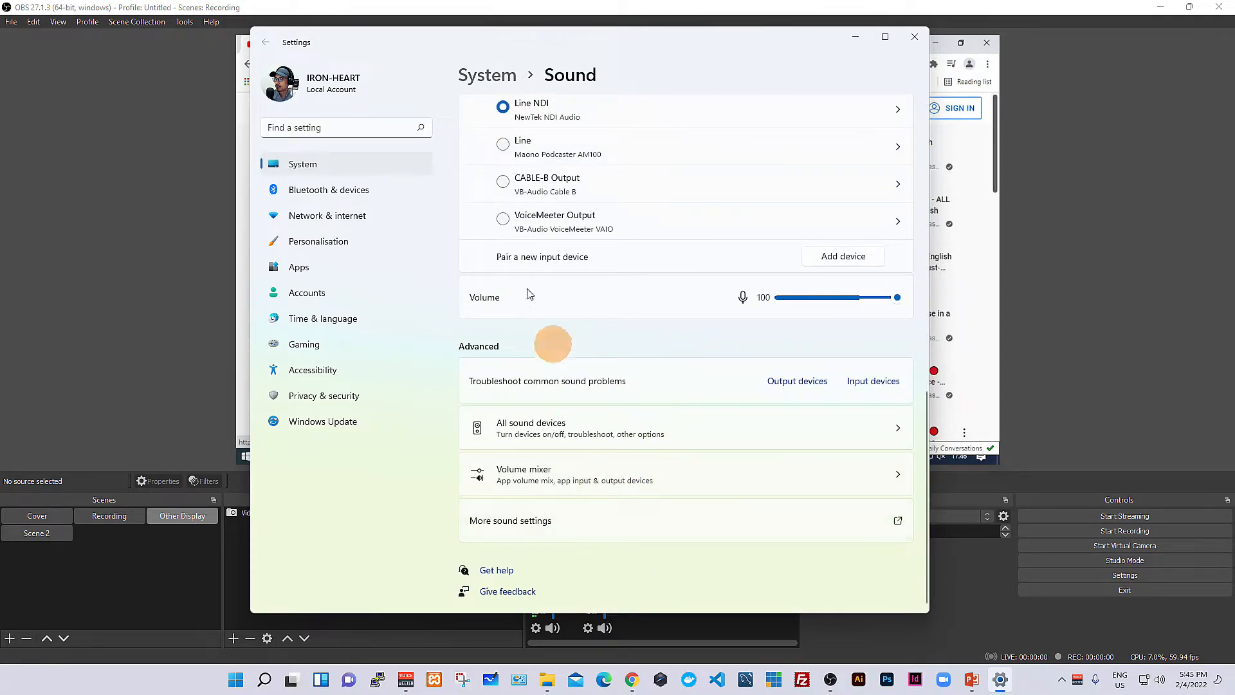
drag(193, 69, 490, 164)
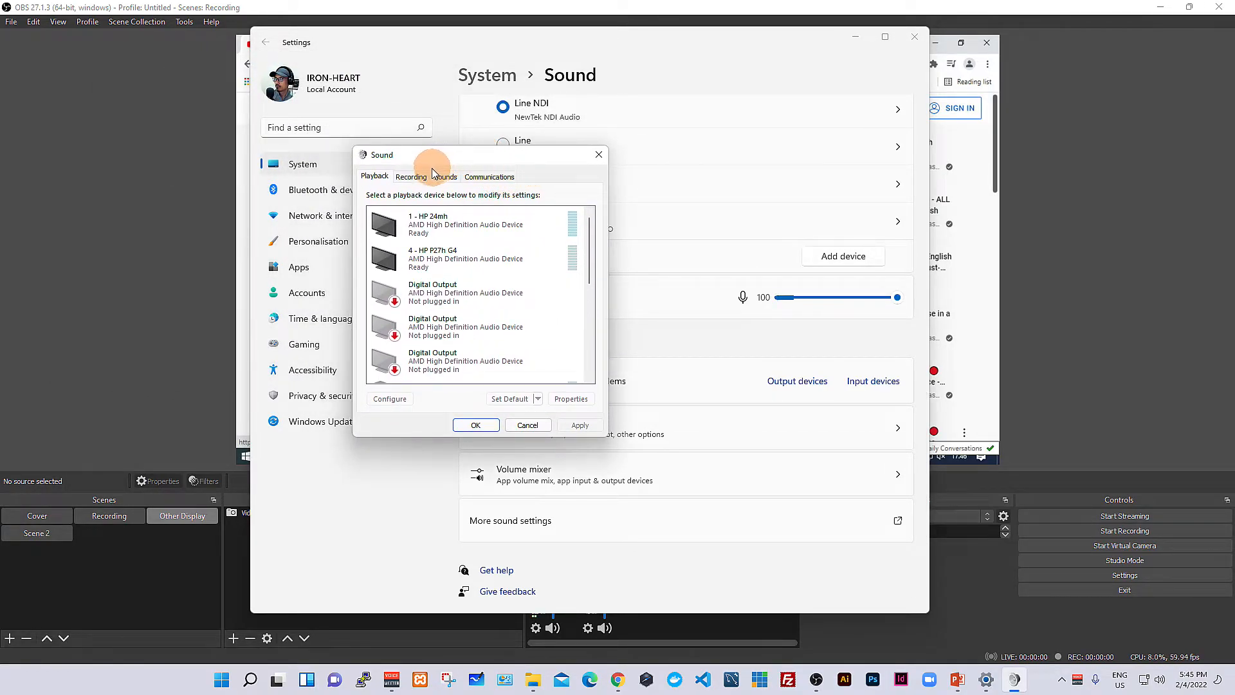
click(415, 178)
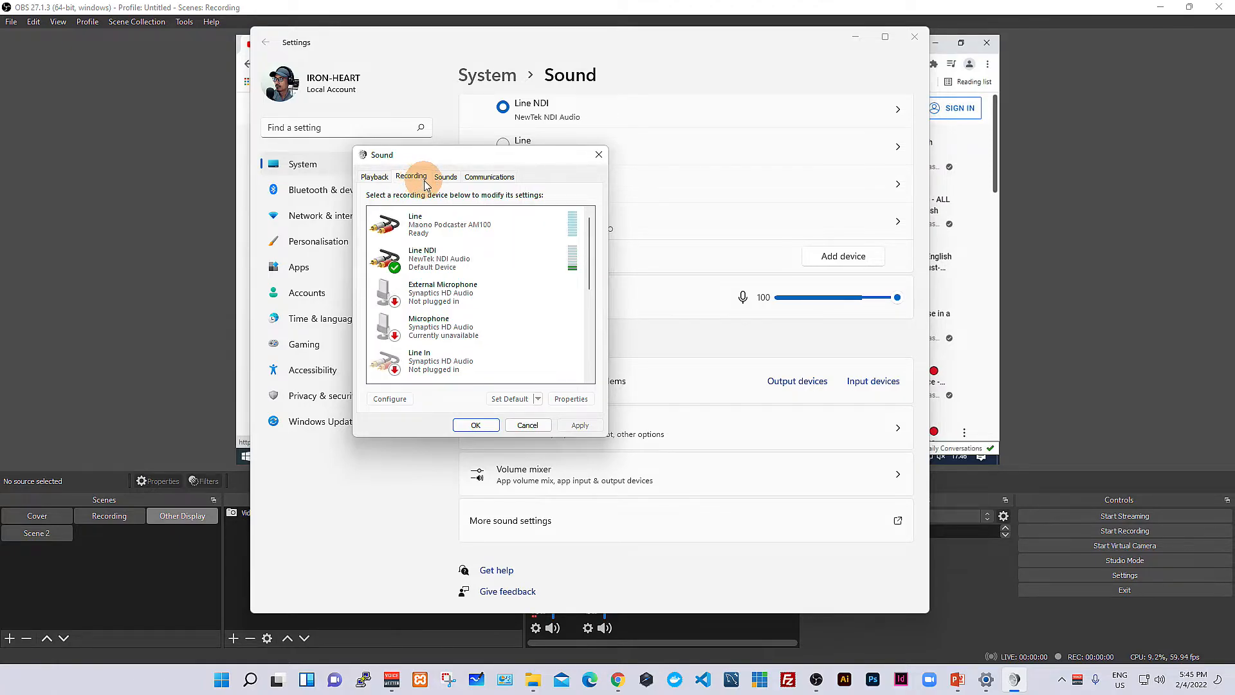
drag(472, 161, 283, 201)
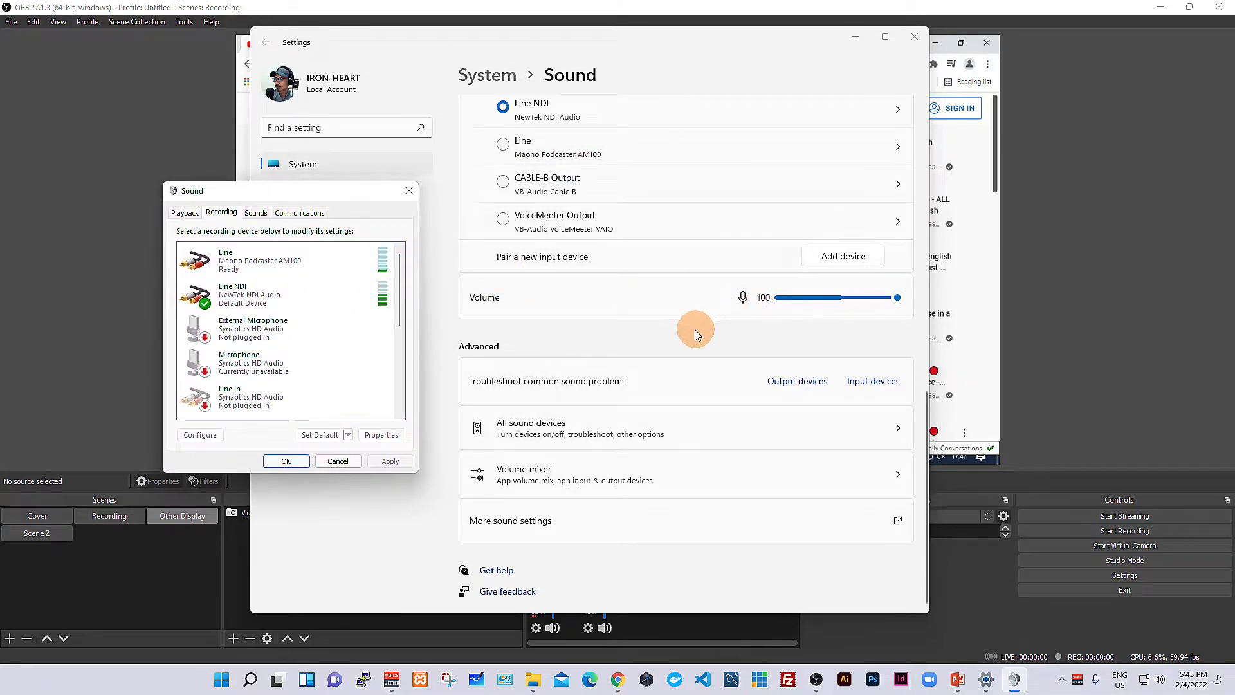
- Examine the output and input device lists in the Windows Sound settings, including the Line NDI input
scroll(592, 290, up, 1)
scroll(615, 283, up, 2)
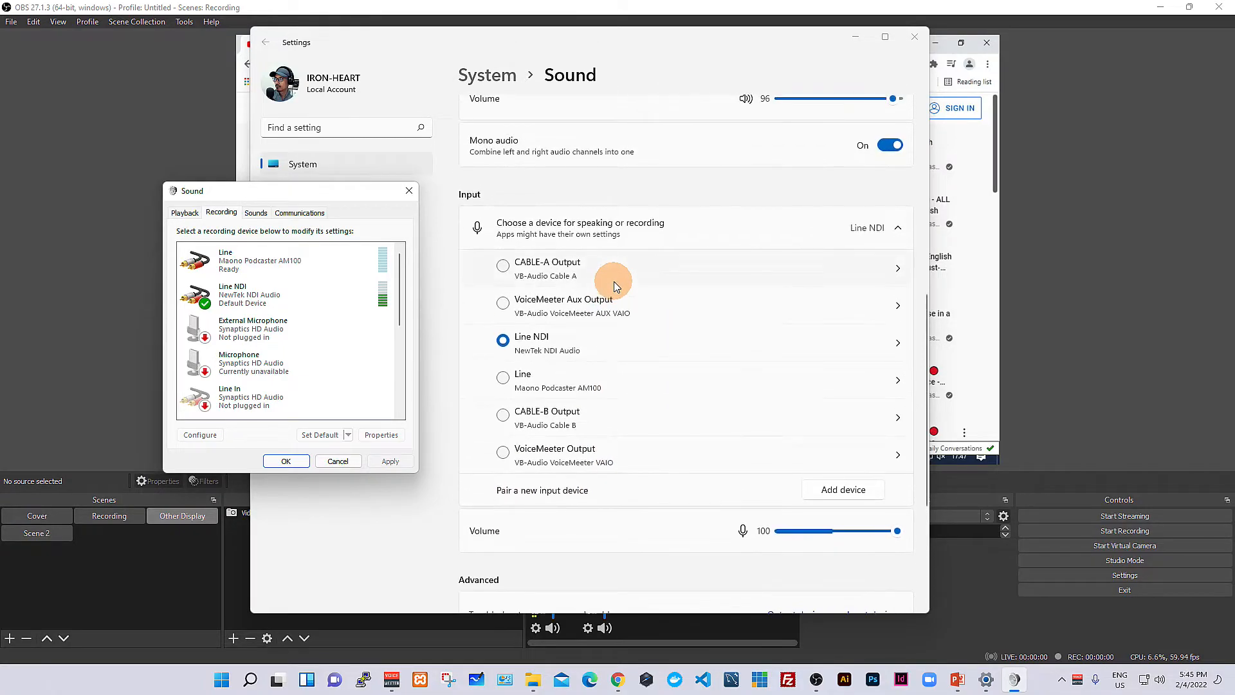
scroll(614, 283, down, 2)
scroll(615, 286, up, 1)
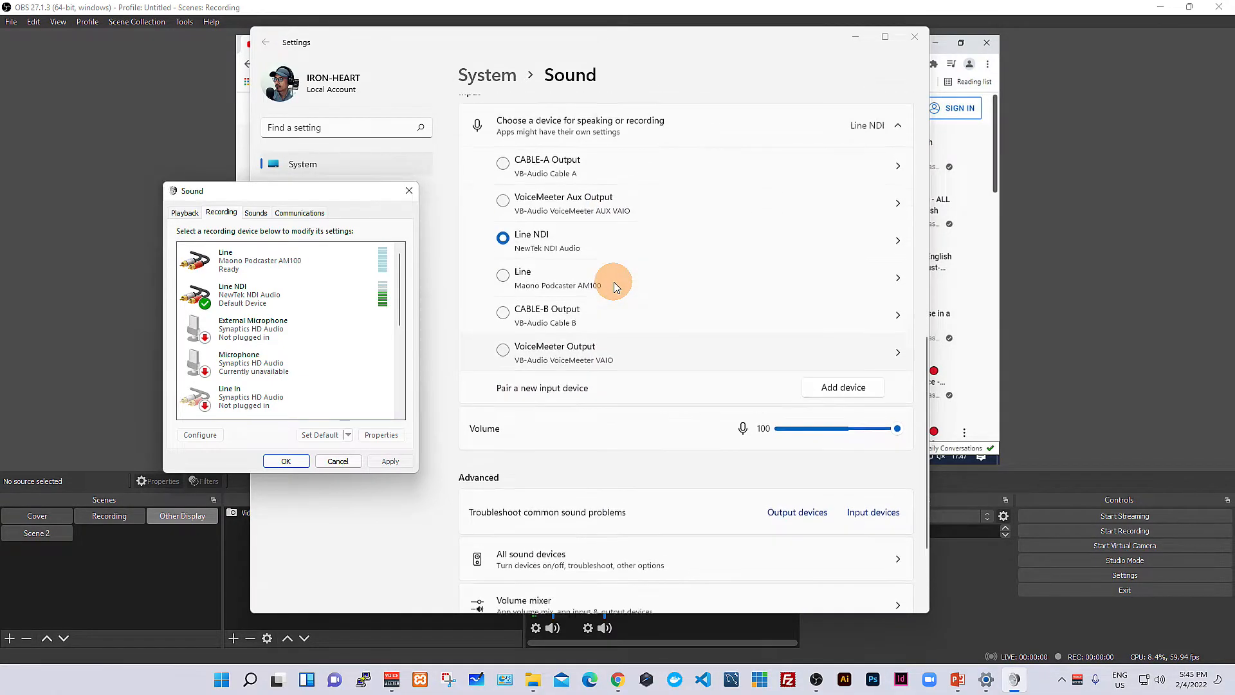
scroll(614, 286, down, 2)
scroll(617, 289, up, 10)
scroll(622, 291, down, 4)
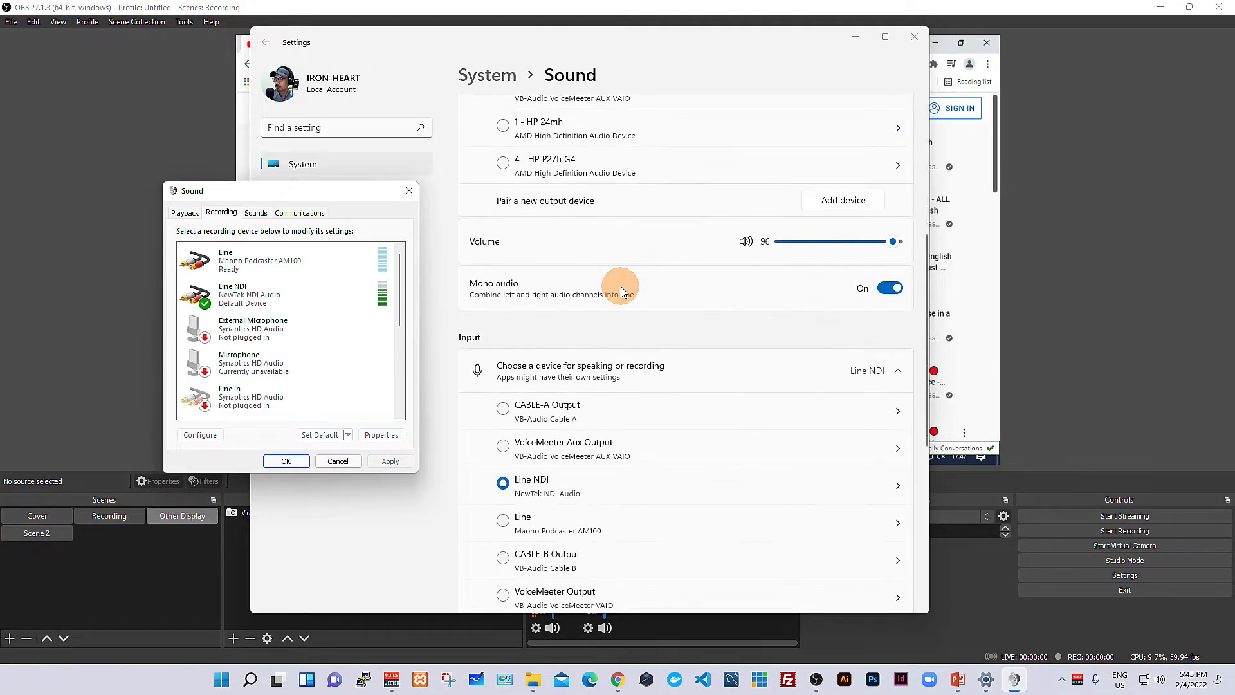
scroll(621, 291, down, 4)
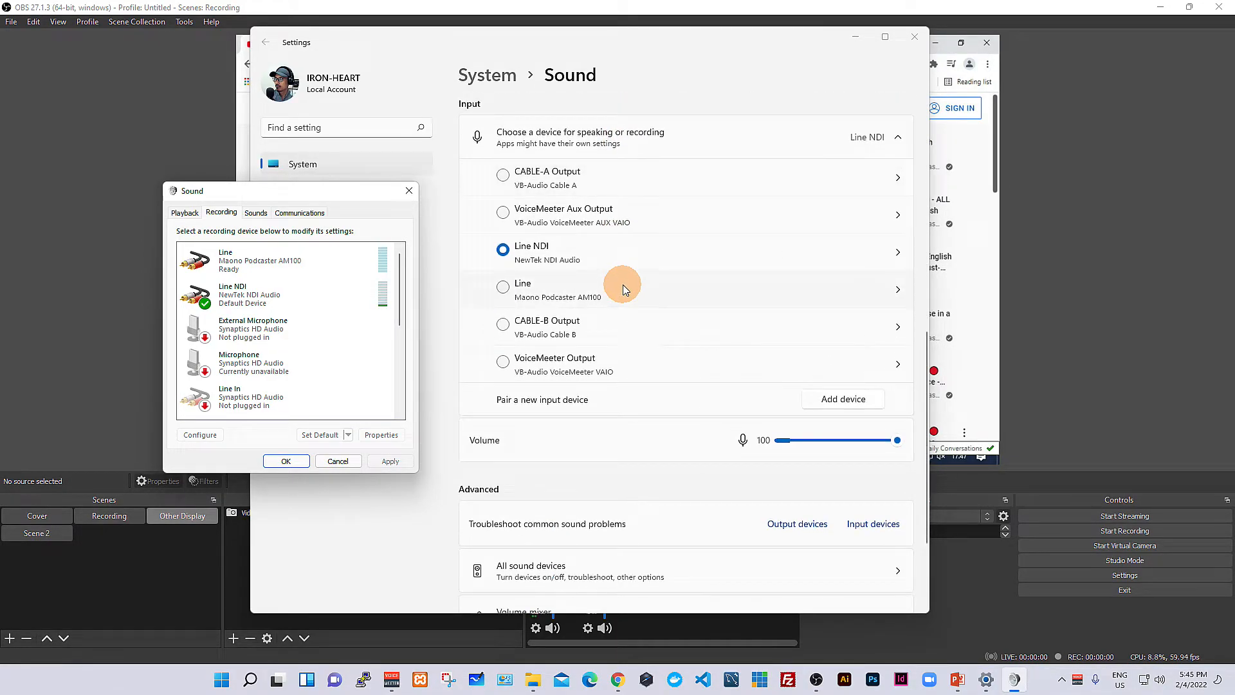
- Review the playback devices in the Sound dialog and select VoiceMeeter Input
drag(345, 193, 494, 192)
click(333, 212)
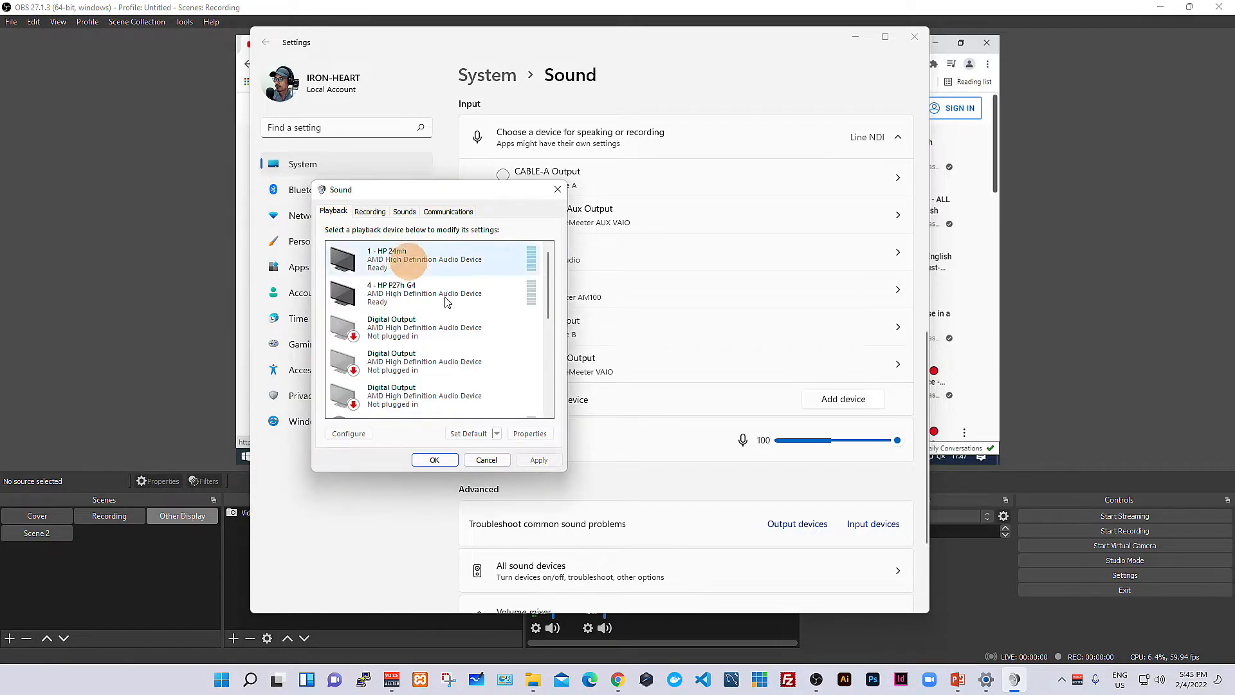
scroll(476, 331, down, 3)
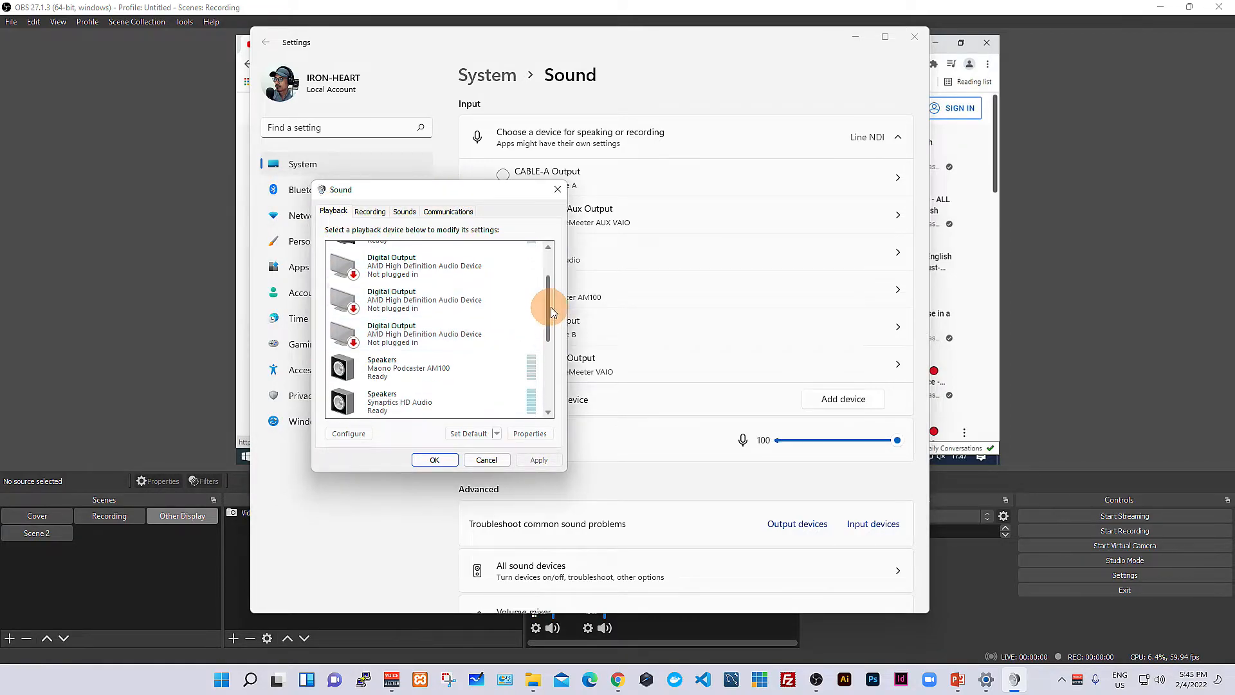
drag(547, 308, 541, 391)
click(419, 399)
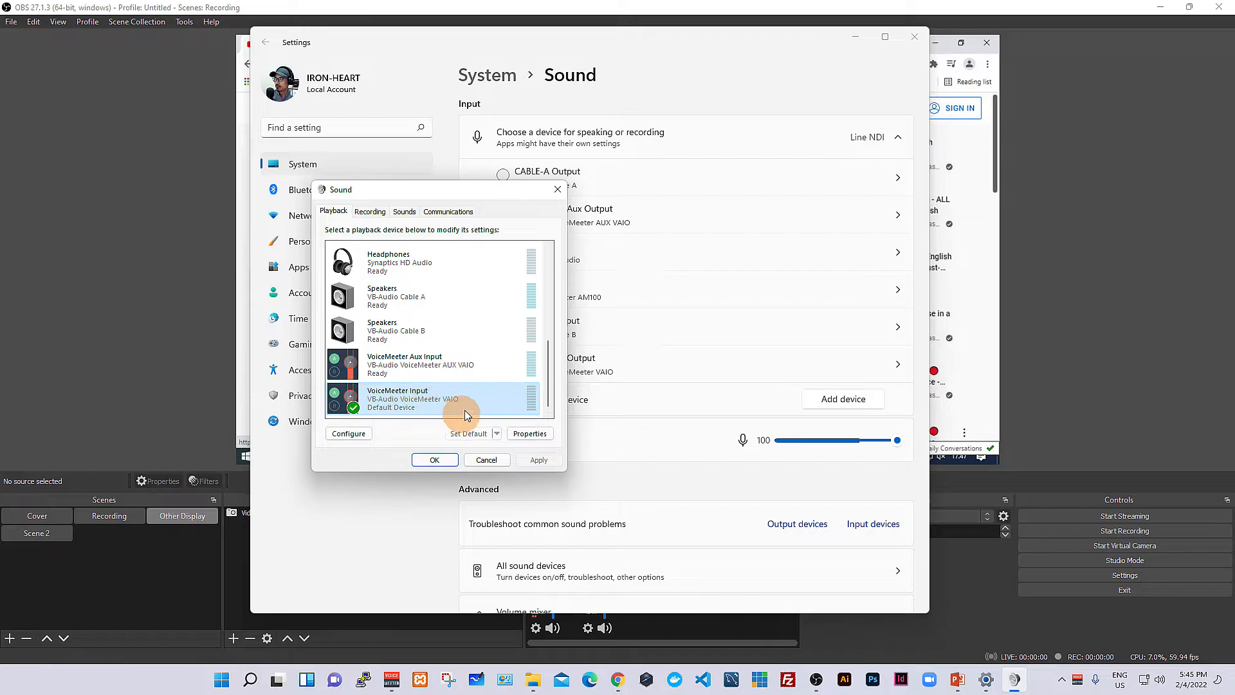
- Compare the activity of the Maono Podcaster AM100 and Line NDI recording devices, and select Line NDI
click(370, 211)
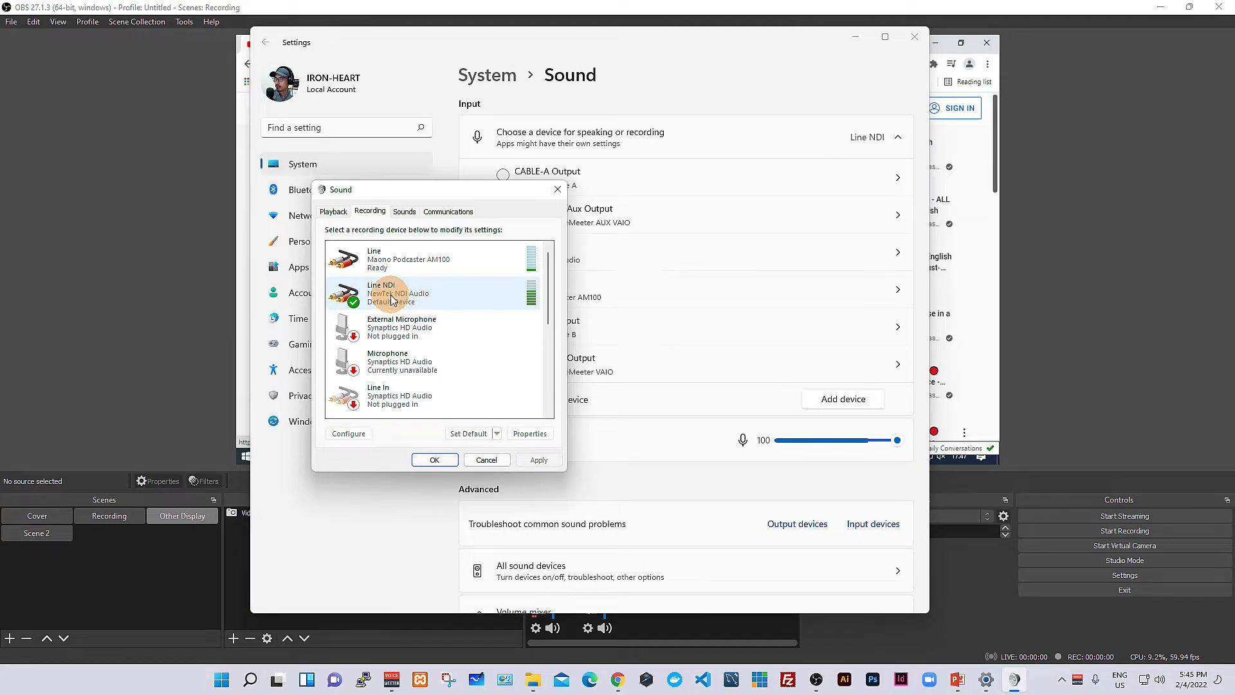
click(518, 318)
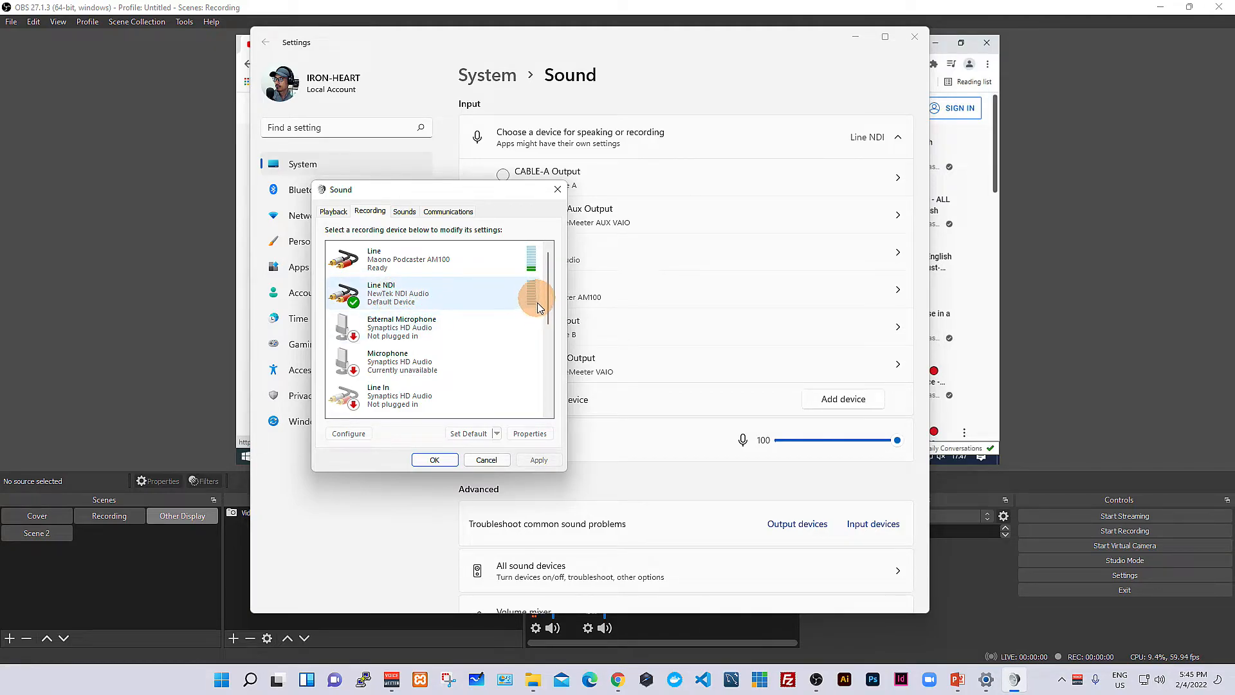
click(516, 257)
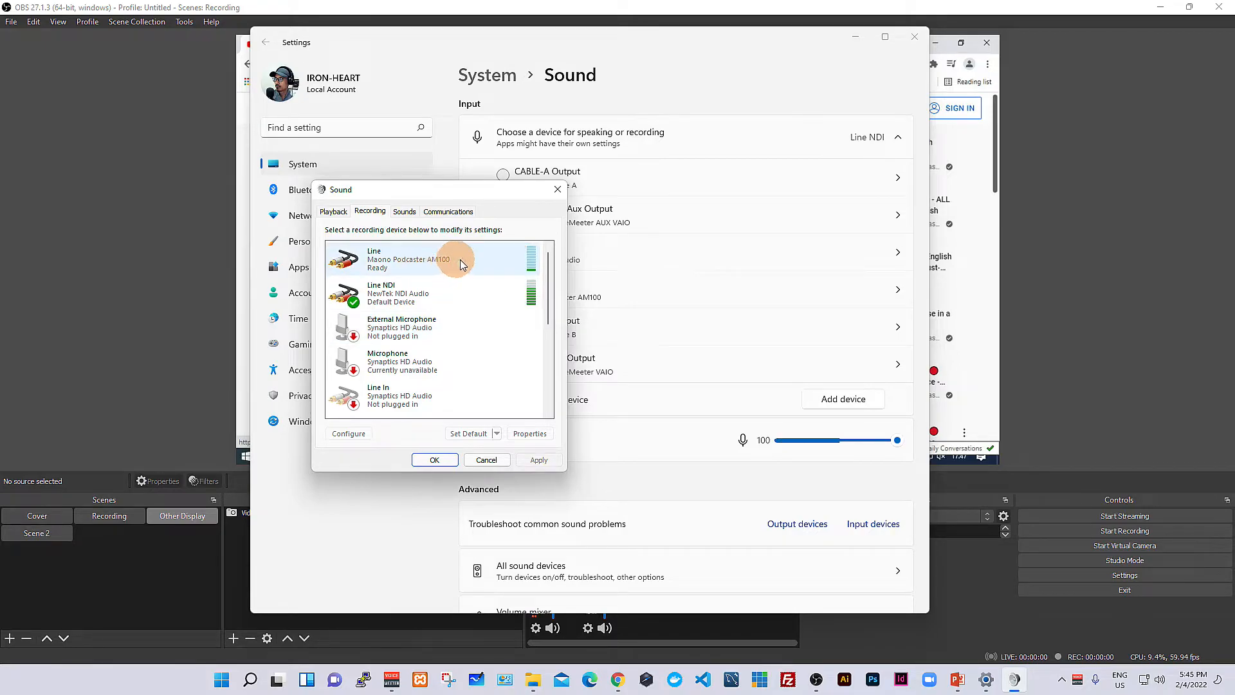
click(513, 298)
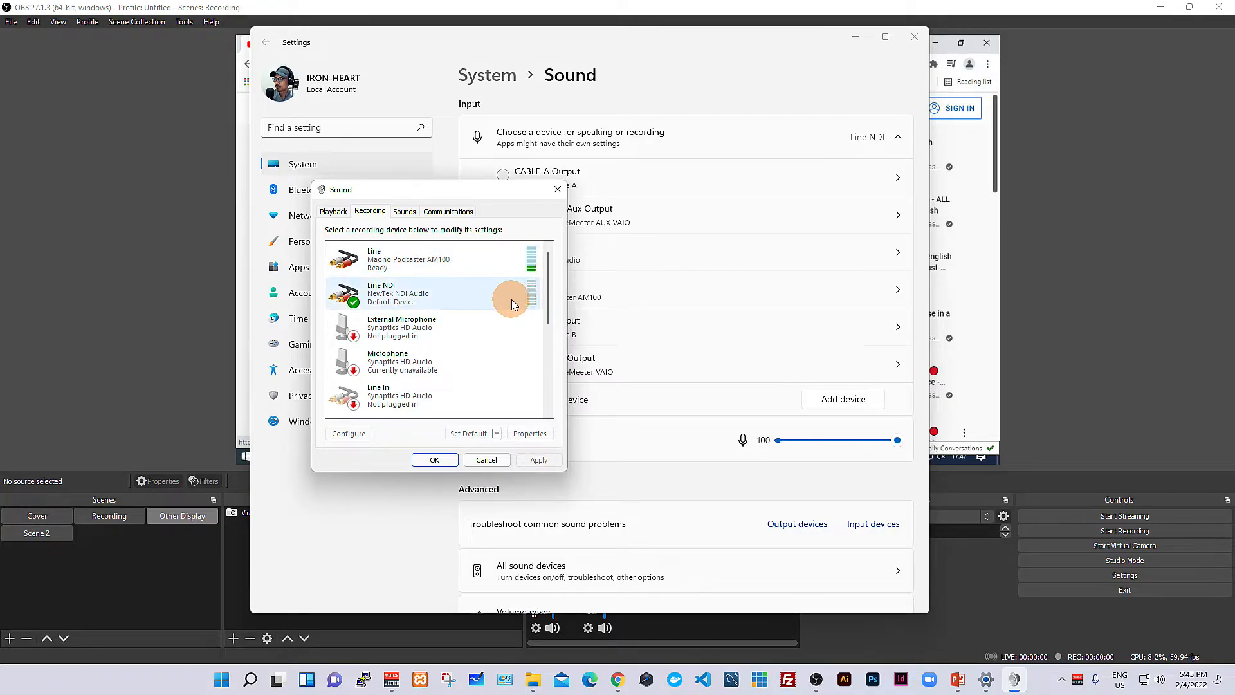
click(515, 331)
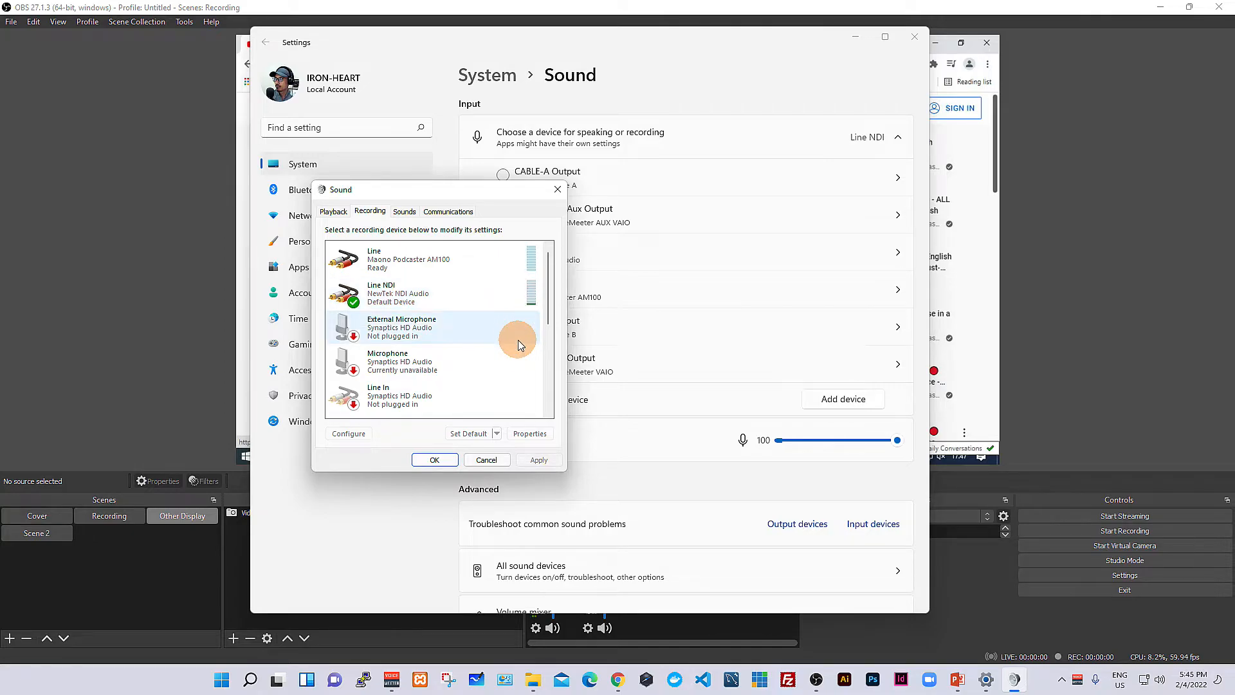
click(458, 293)
click(456, 292)
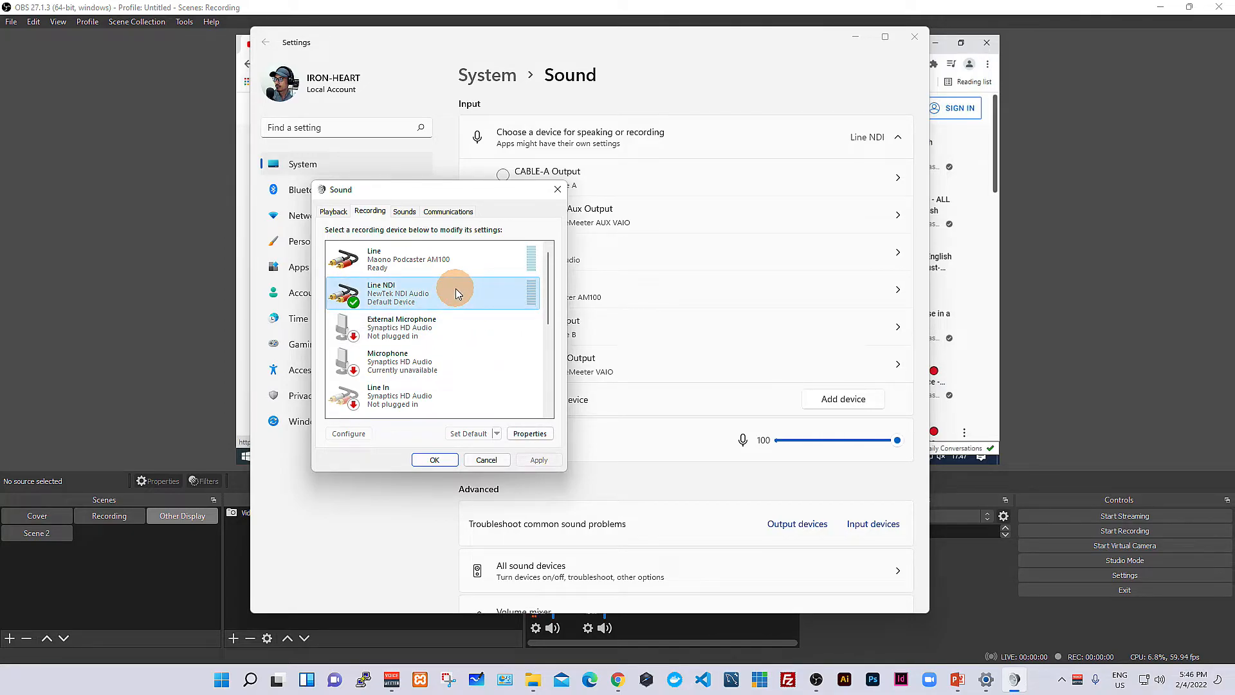
- Switch to Voicemeeter Banana, place the Sound dialog beside it, and review the Line NDI strip's output routing
click(392, 680)
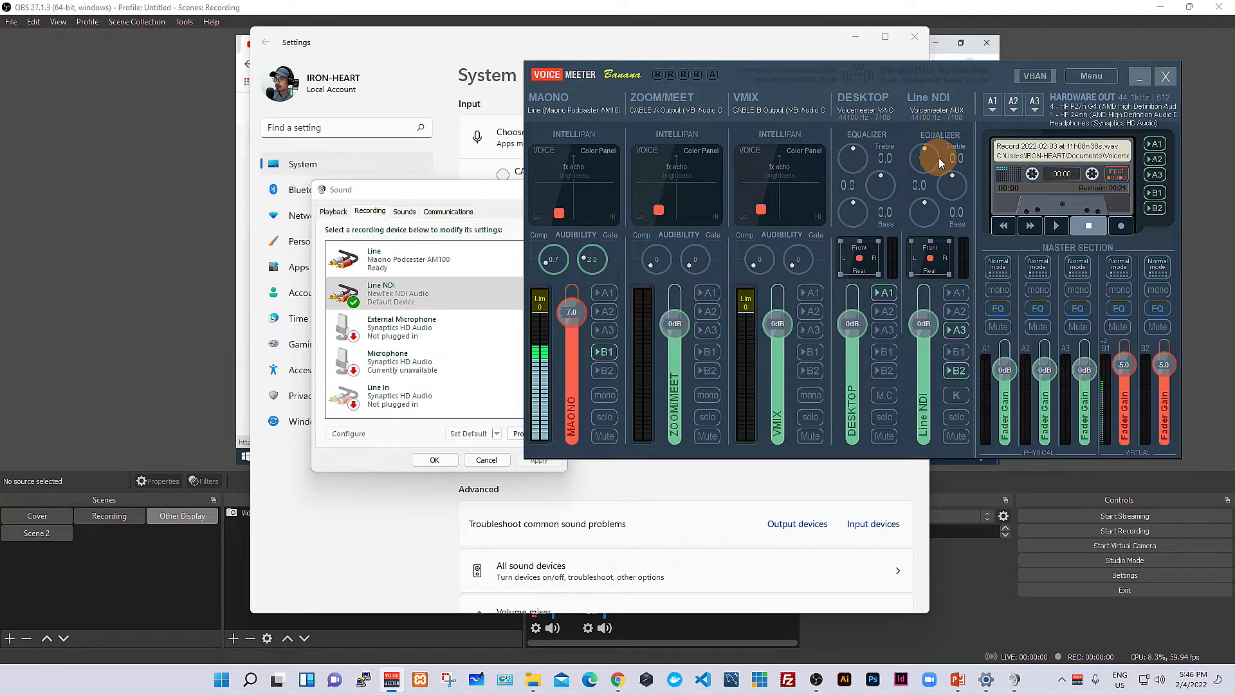
drag(494, 190, 337, 184)
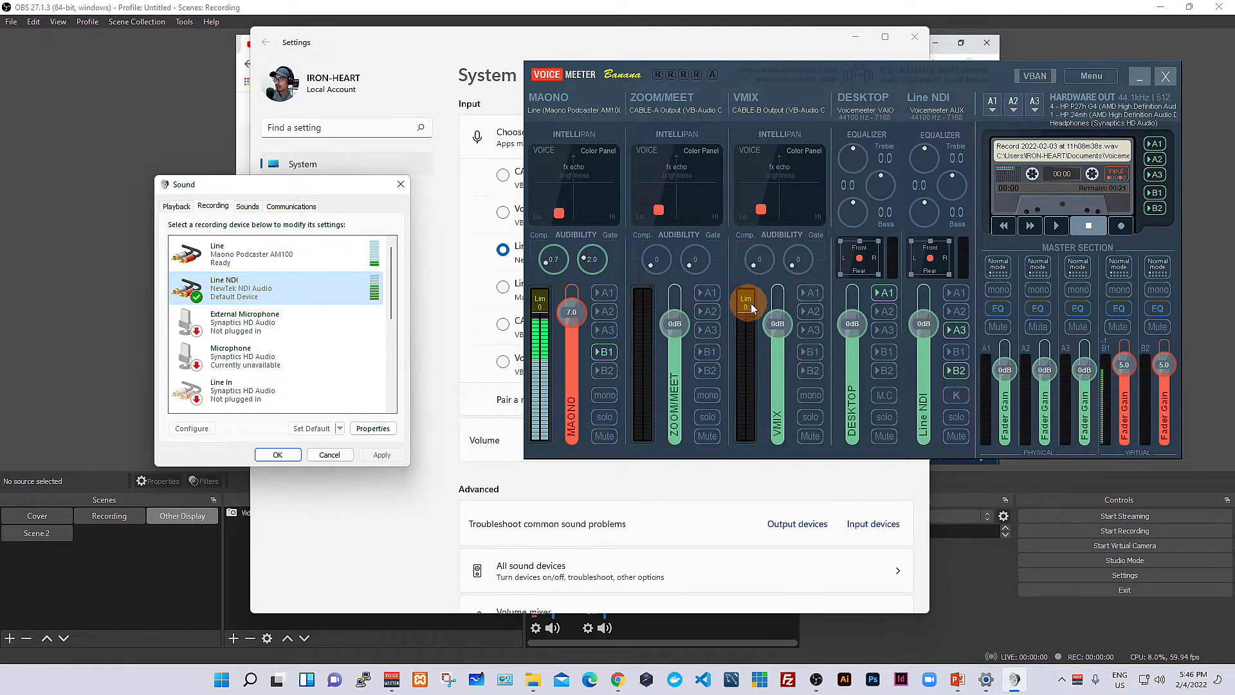
click(958, 362)
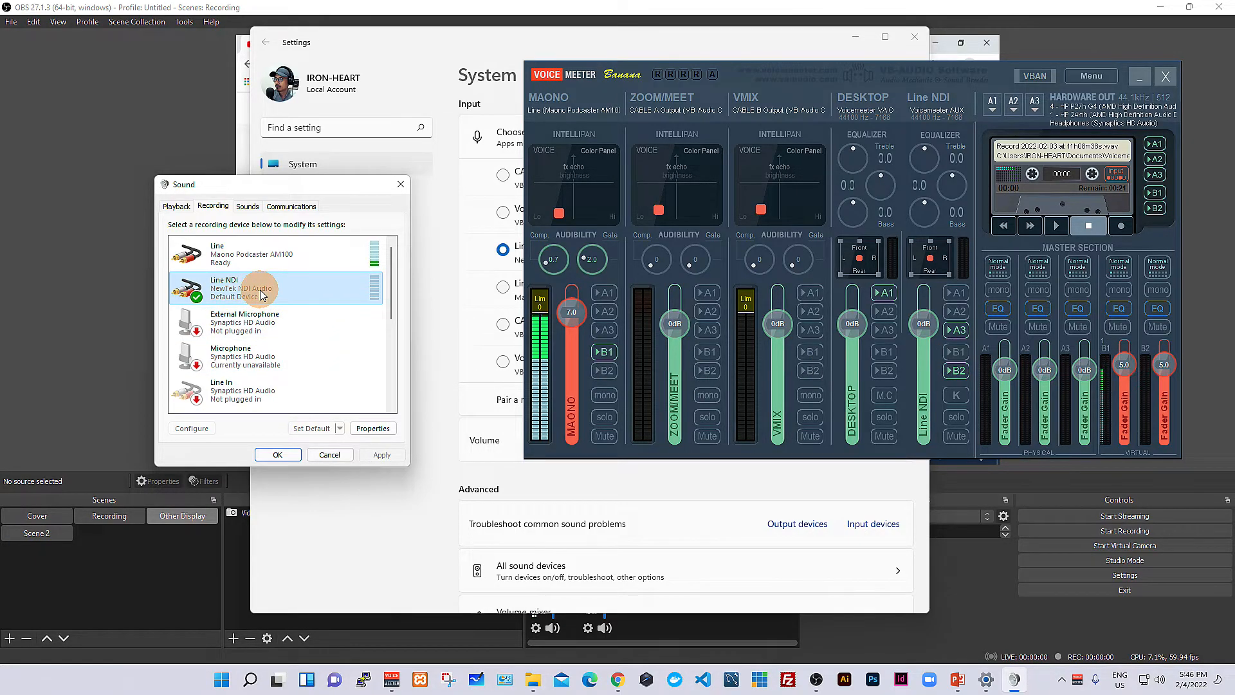
- Open the properties of the Line NDI recording device
click(375, 429)
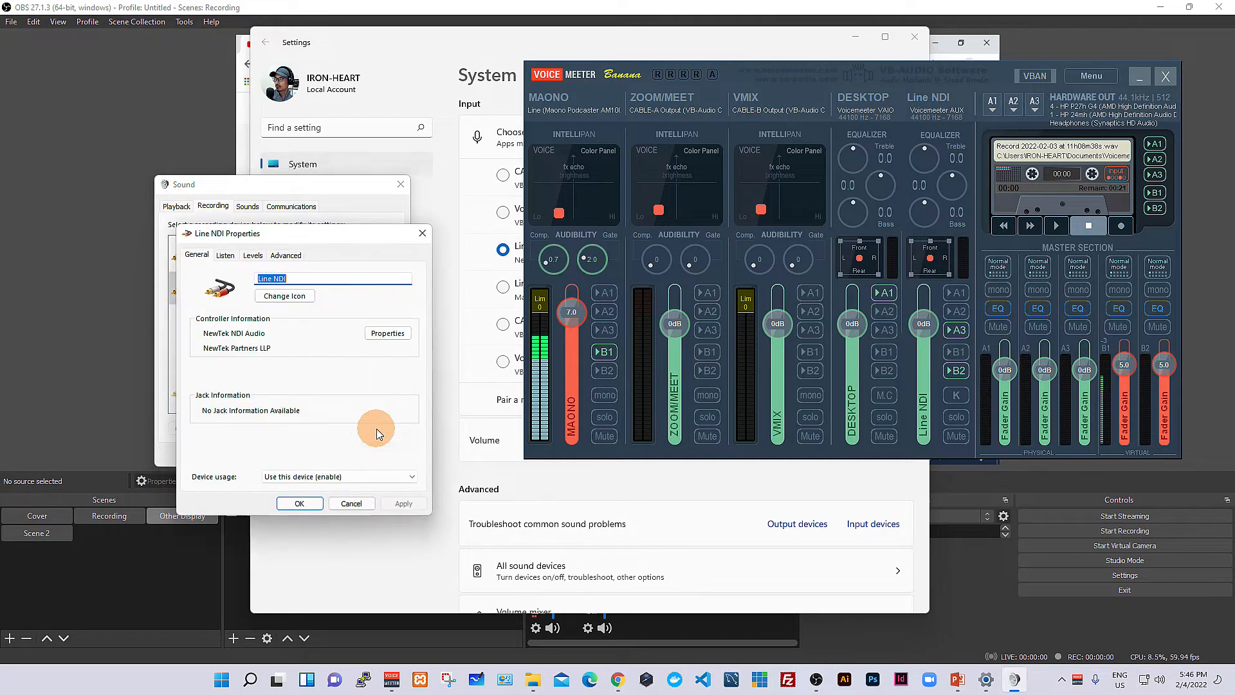
click(350, 502)
right_click(288, 283)
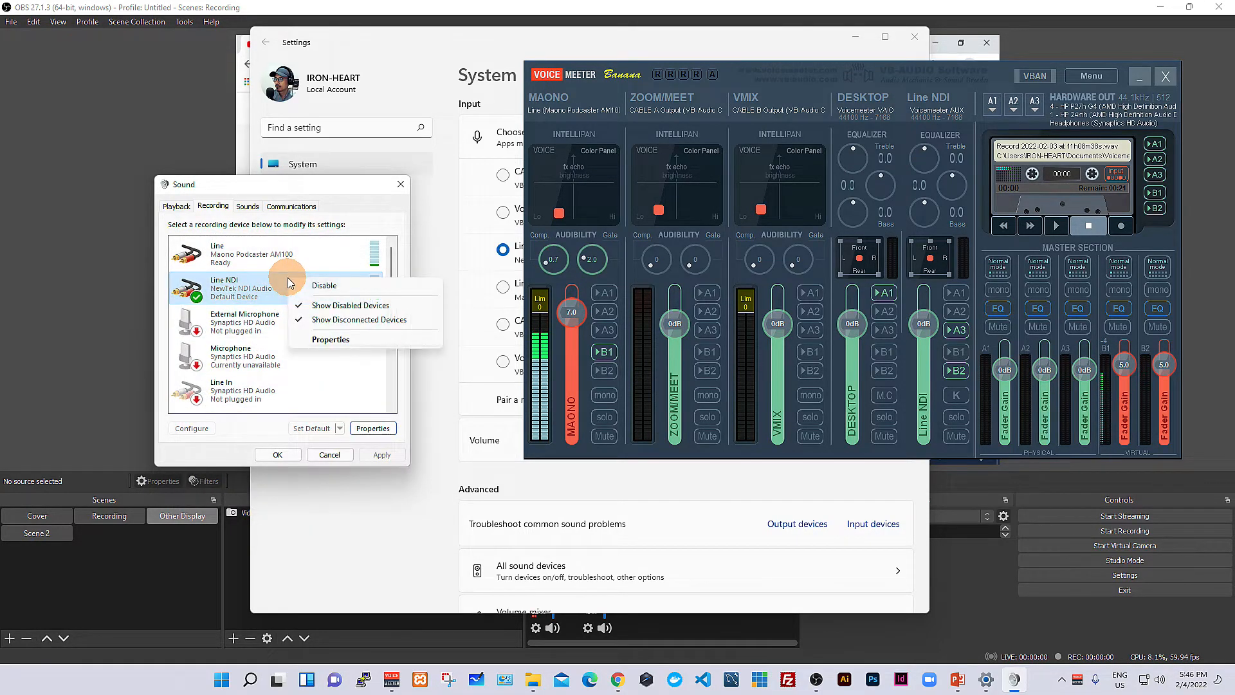
click(329, 339)
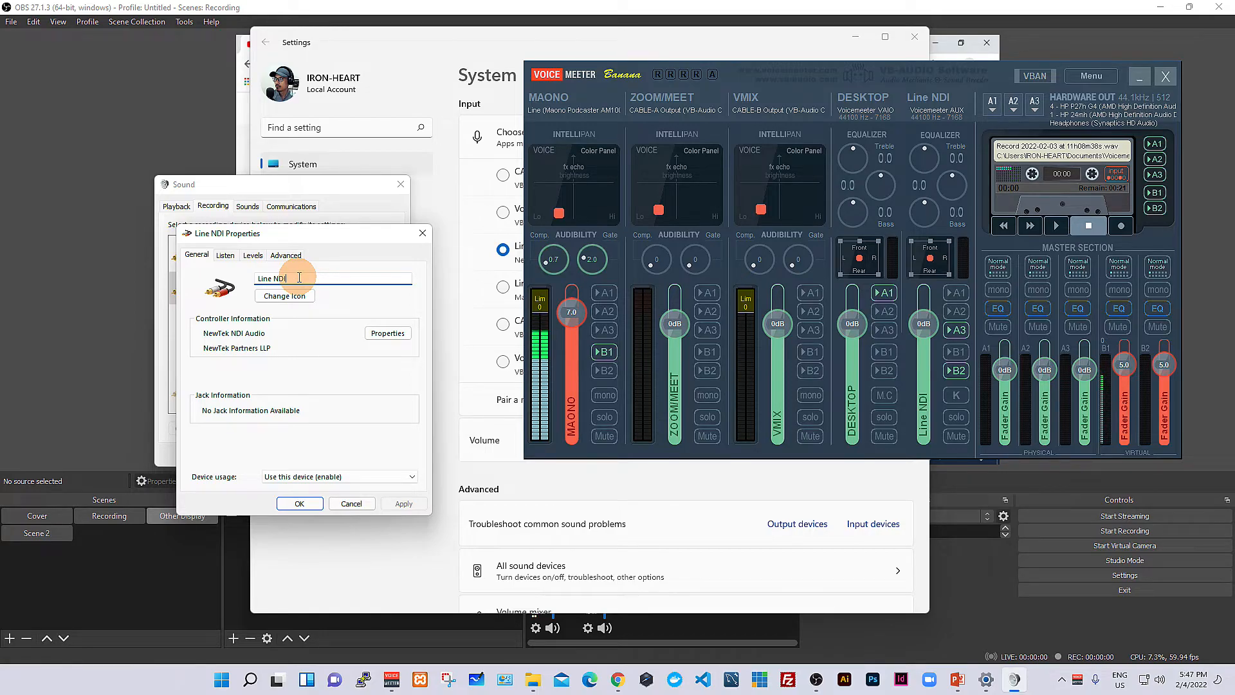
- Enable listening to the Line NDI device with playback through VoiceMeeter Aux Input, and accept both sound dialogs
click(227, 256)
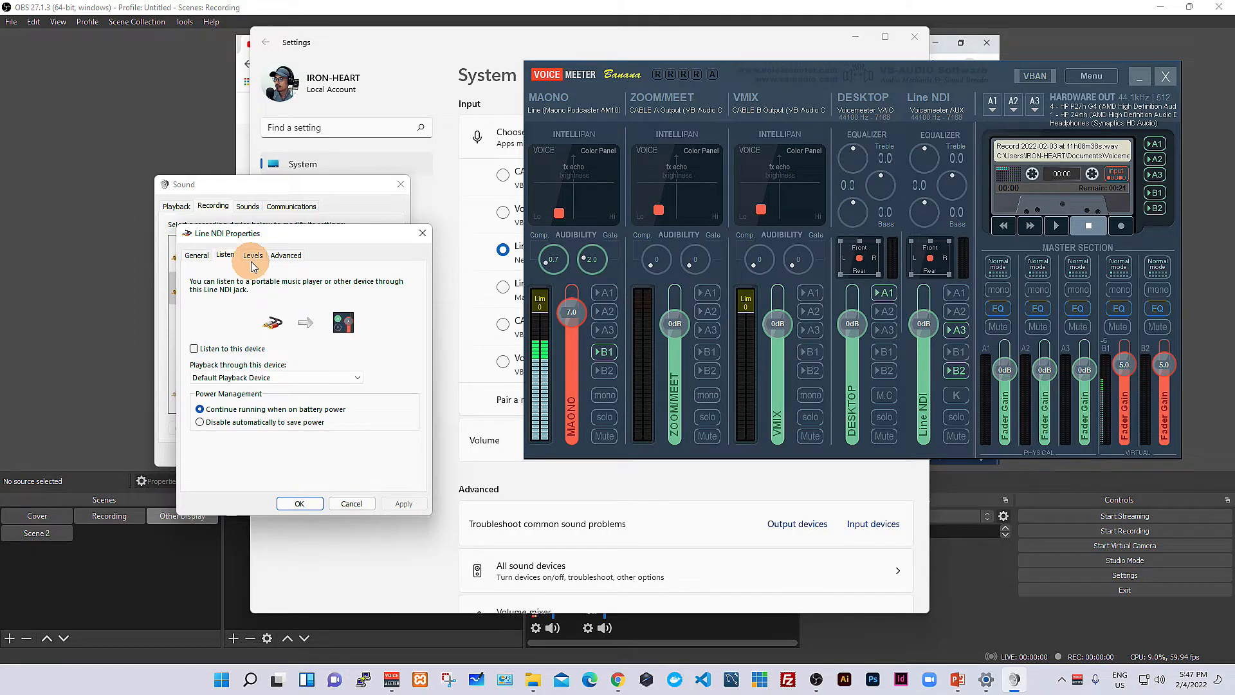
click(195, 349)
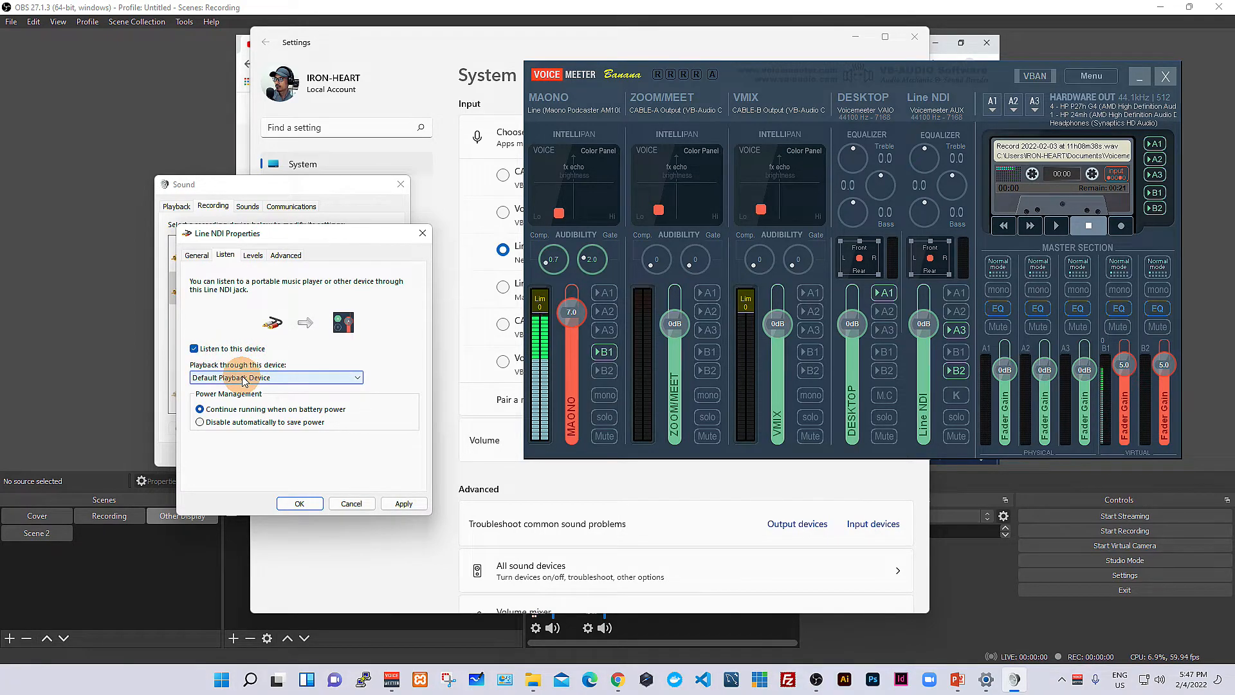
click(245, 378)
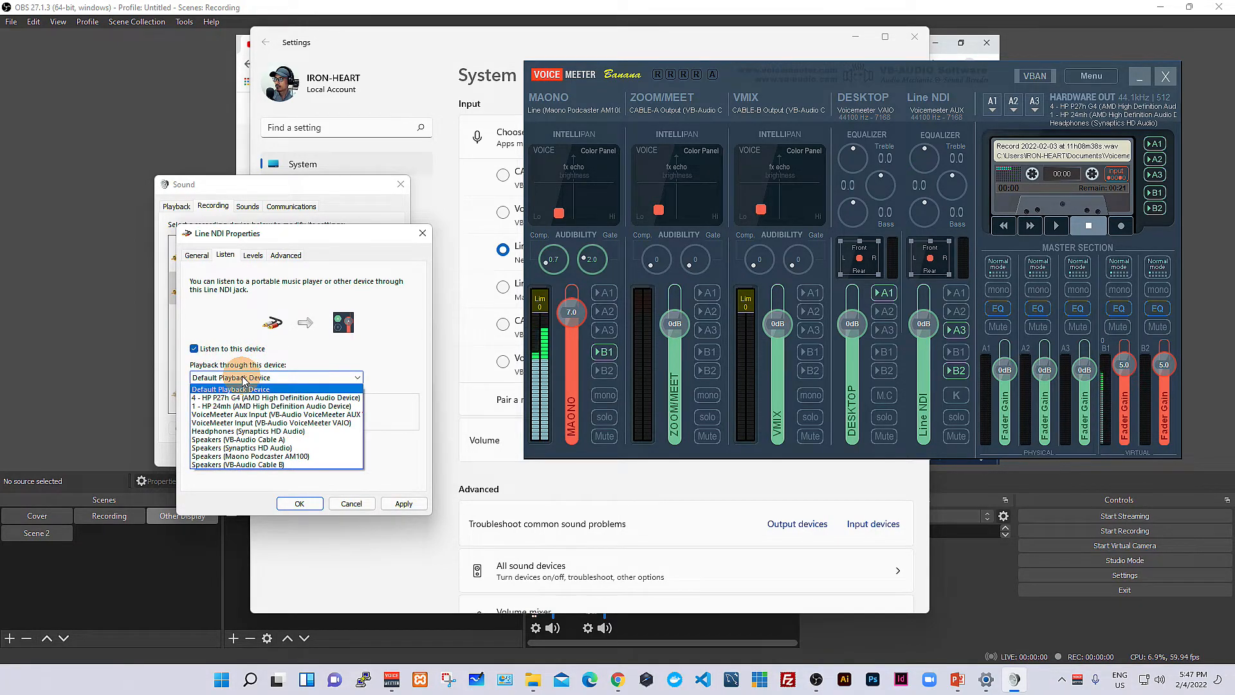
click(253, 415)
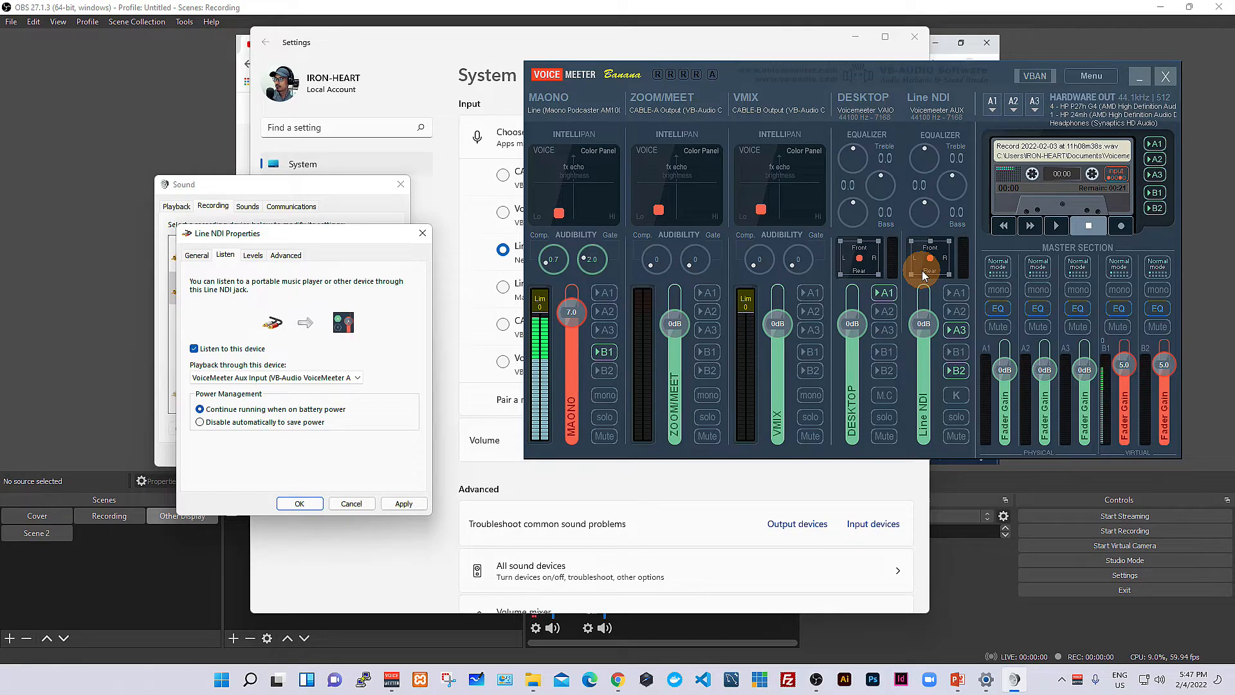
click(310, 508)
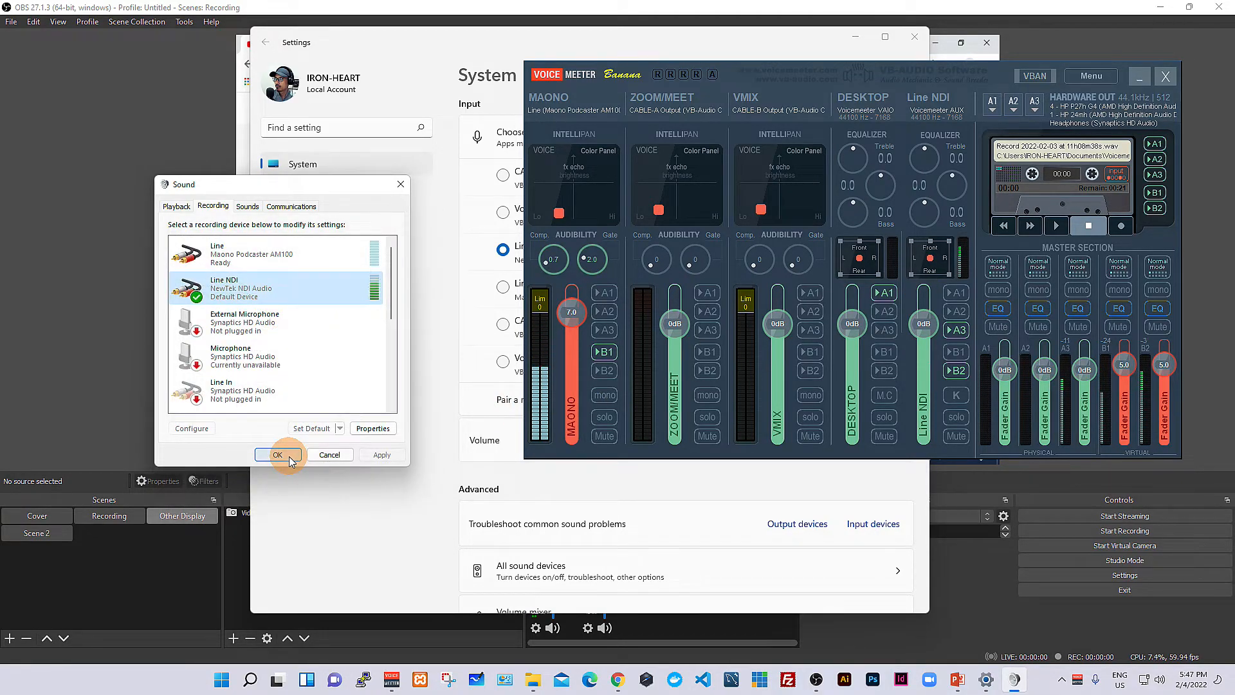
click(289, 457)
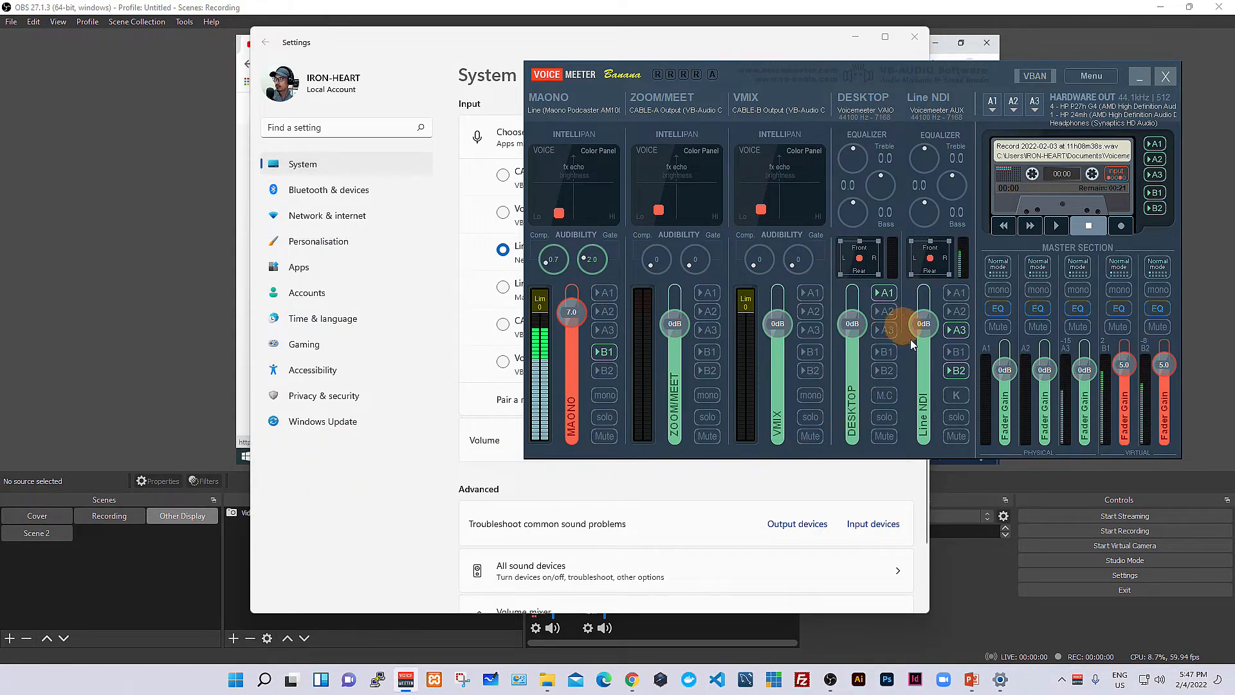
- Lower the Line NDI fader in Voicemeeter to about -15.9 dB and close the Windows Settings window
click(953, 372)
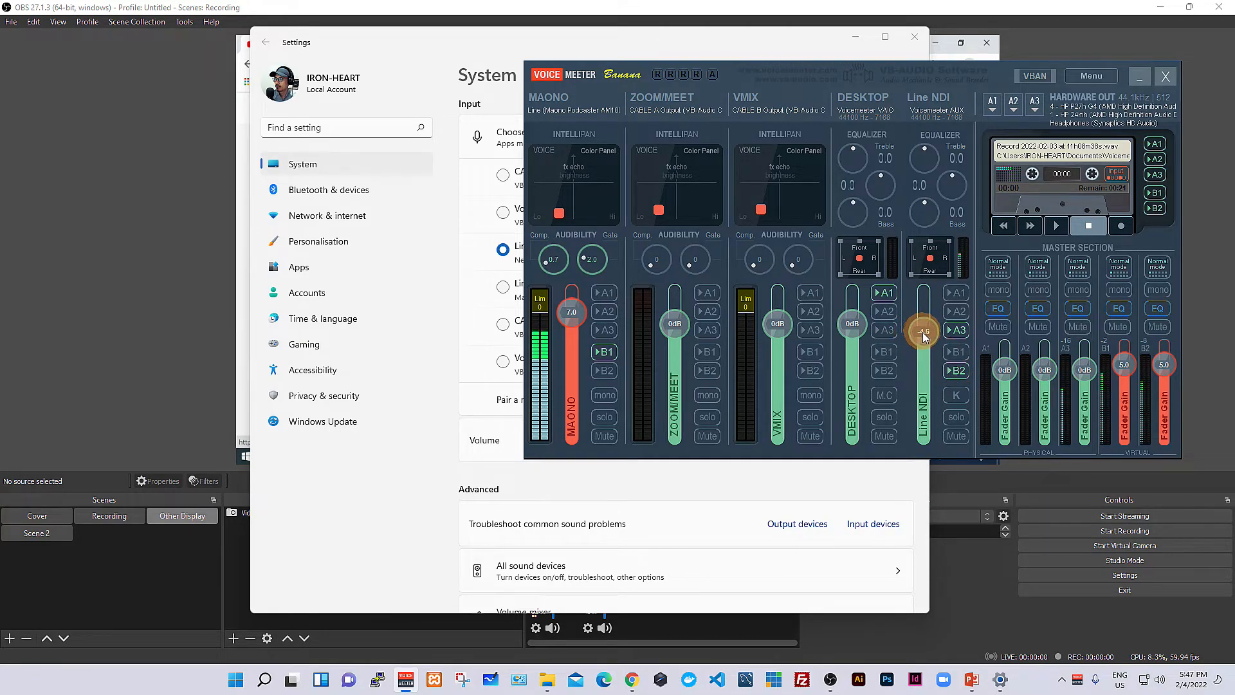
drag(924, 342, 925, 349)
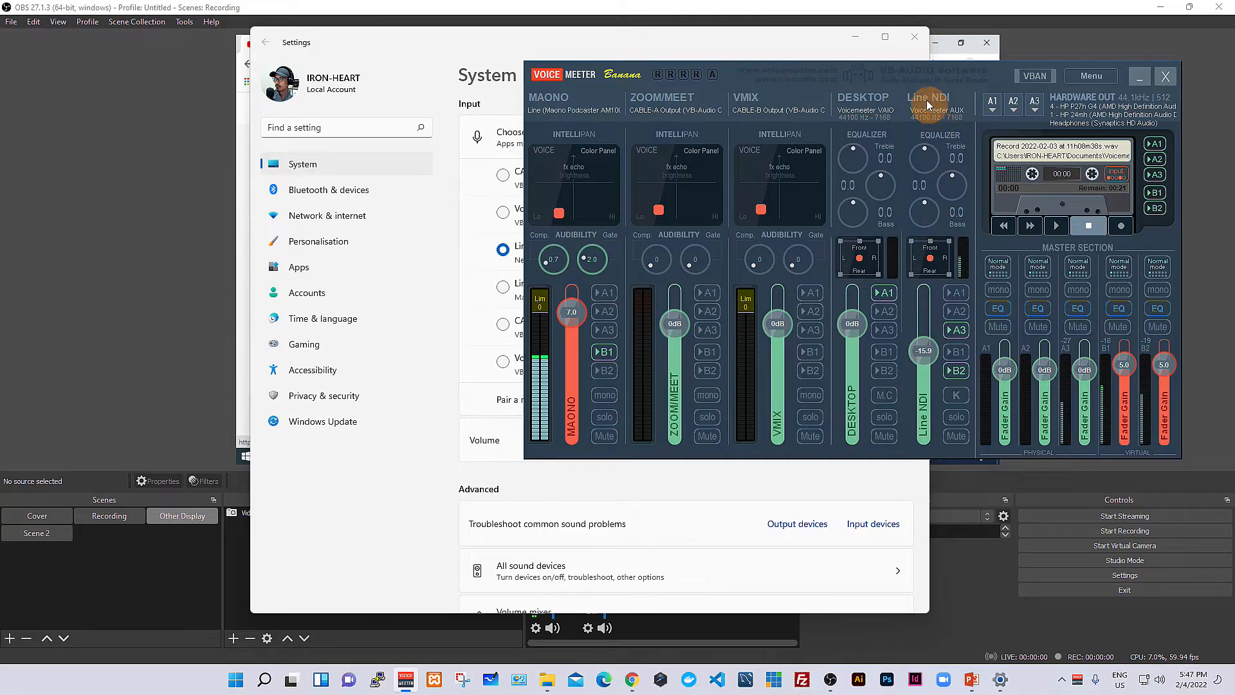
click(914, 37)
- Shift the Voicemeeter window aside from the OBS preview and raise the Line NDI fader slightly above 0 dB
drag(907, 79, 934, 77)
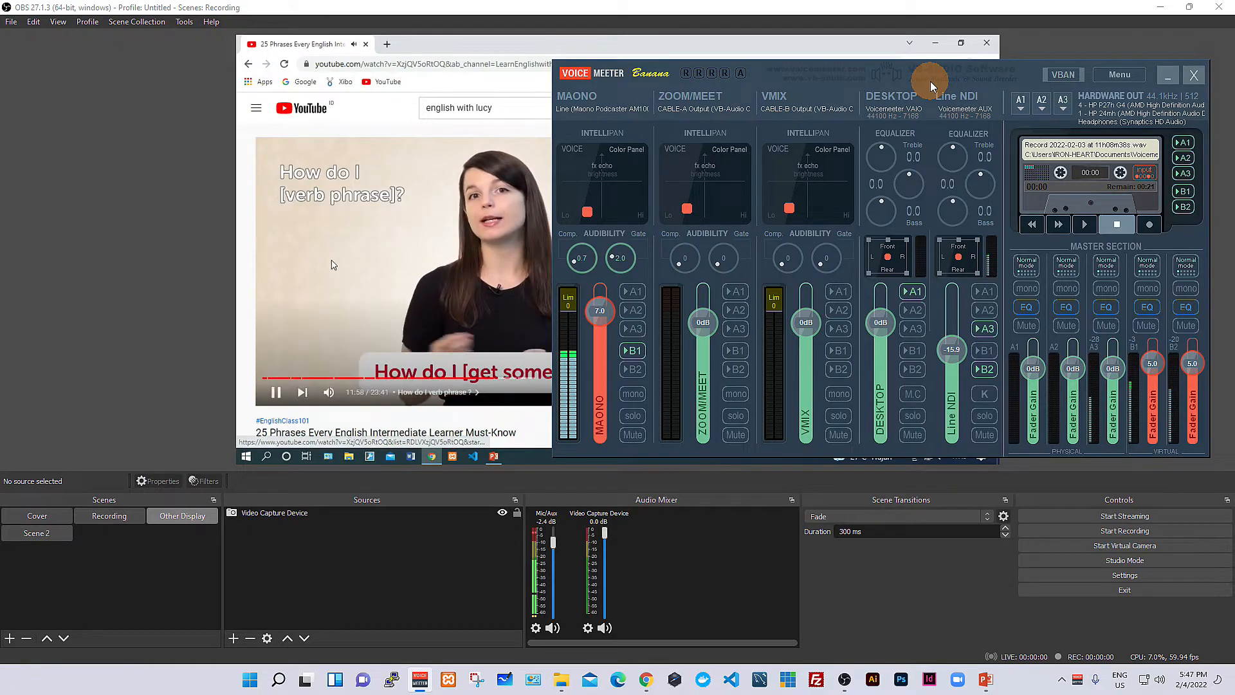
click(358, 275)
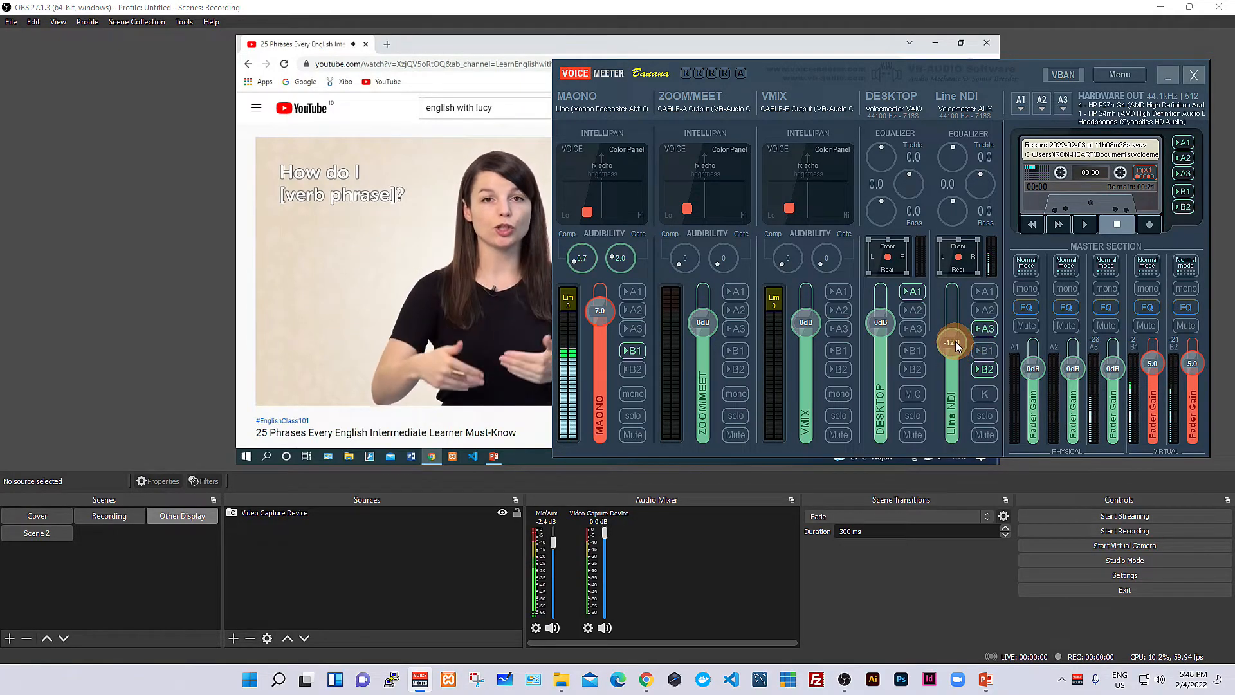
drag(956, 330, 955, 319)
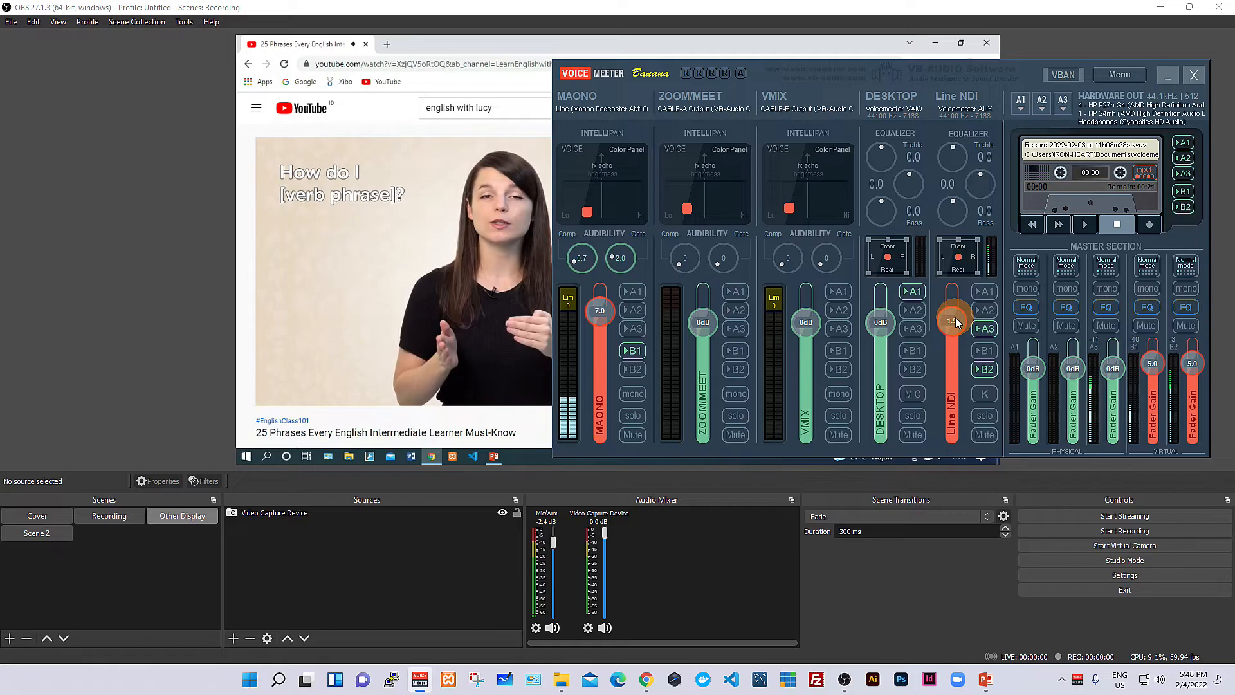
- Try the Line NDI fader at about -22.1 dB, pause the other computer's YouTube video, and return the fader to 0 dB
double_click(956, 318)
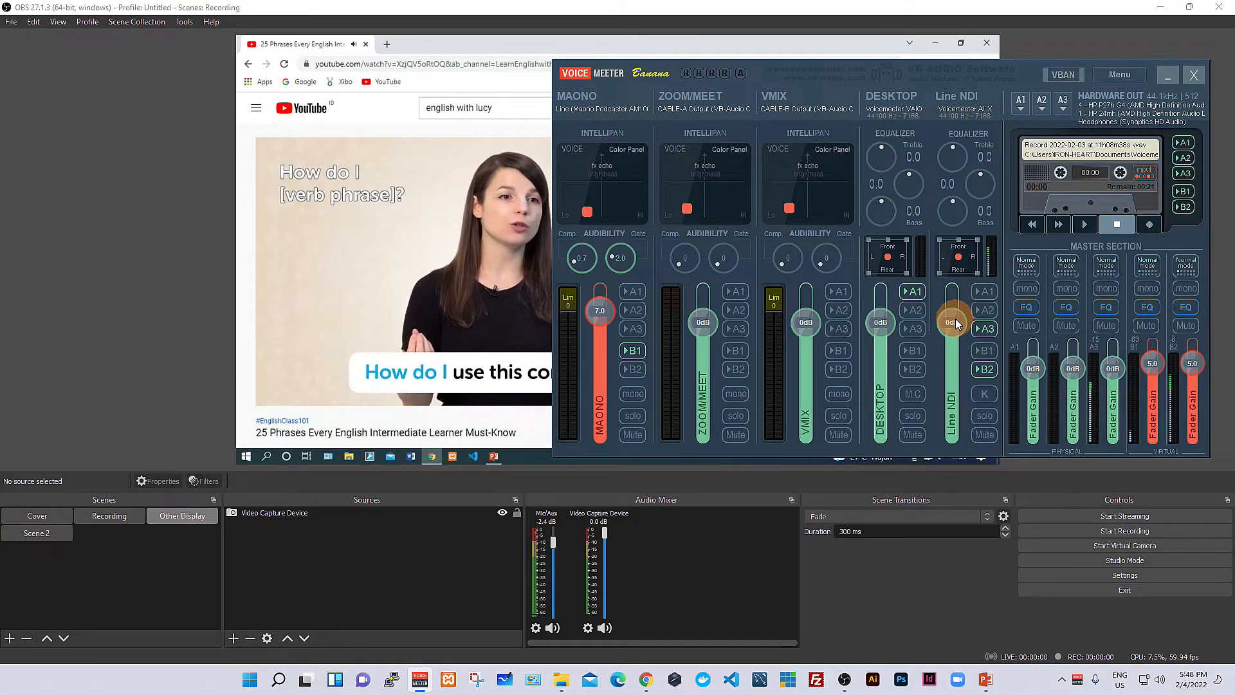
drag(956, 320, 956, 355)
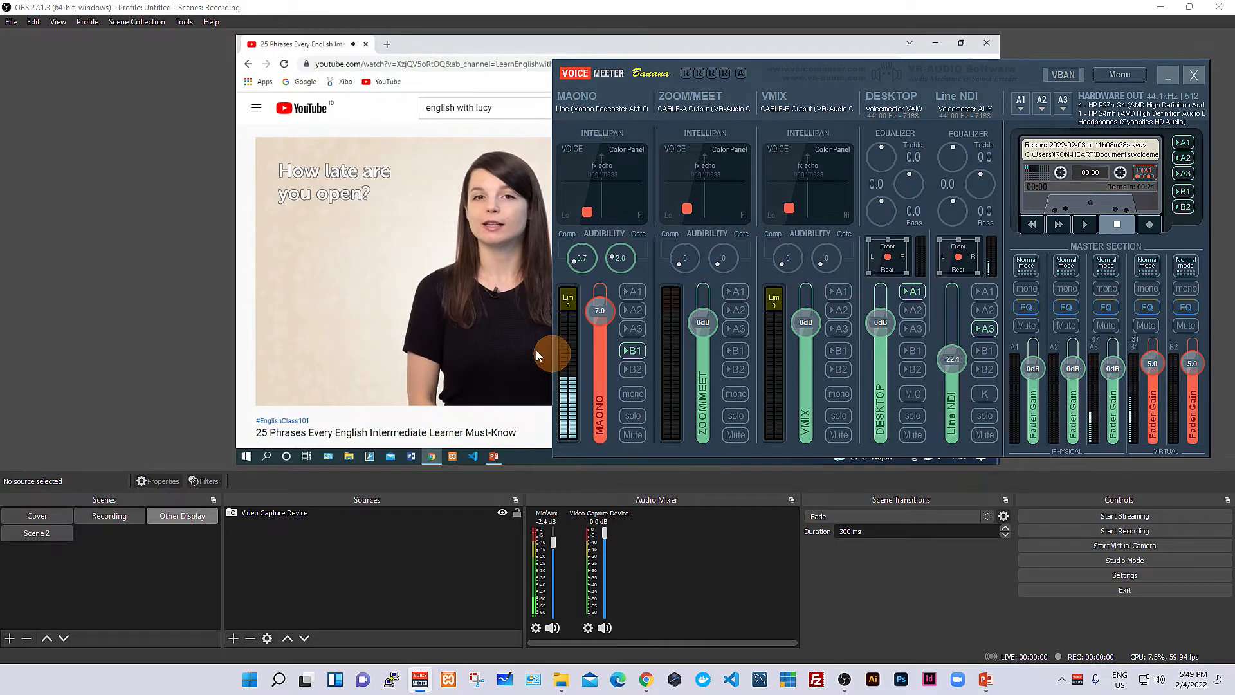
click(323, 282)
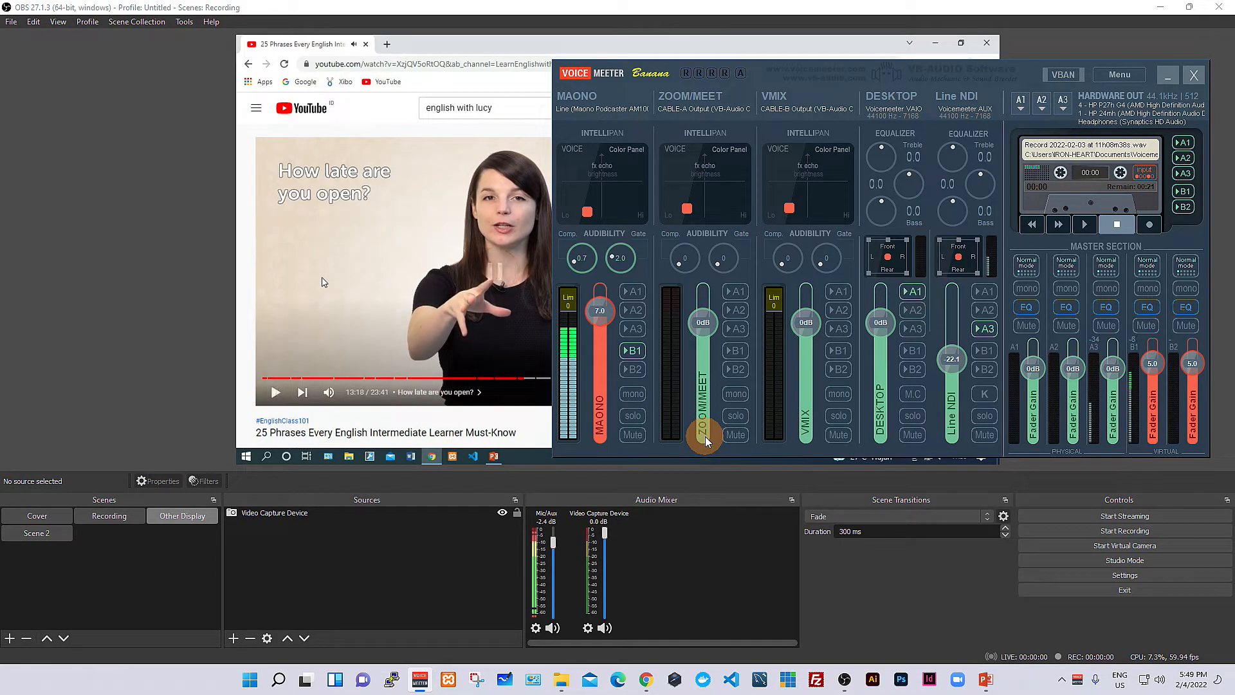
drag(954, 366, 961, 359)
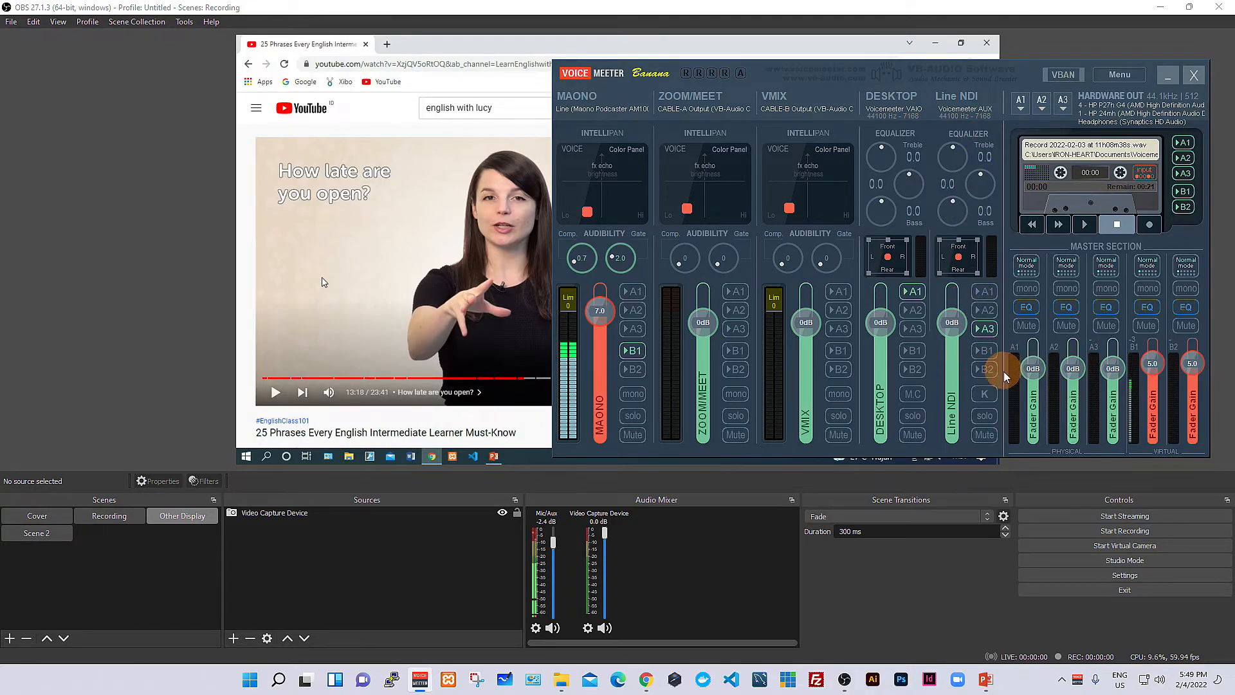
- Enable the B2 output on the Line NDI strip in Voicemeeter
click(985, 369)
click(985, 370)
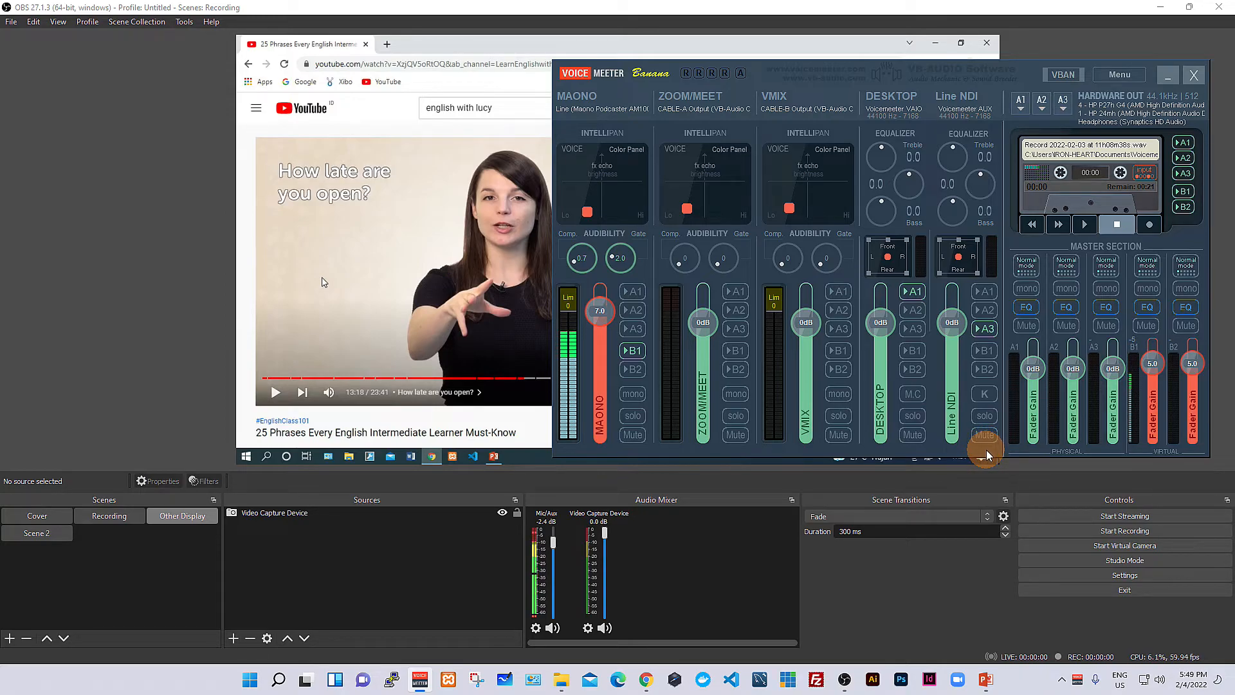
click(986, 371)
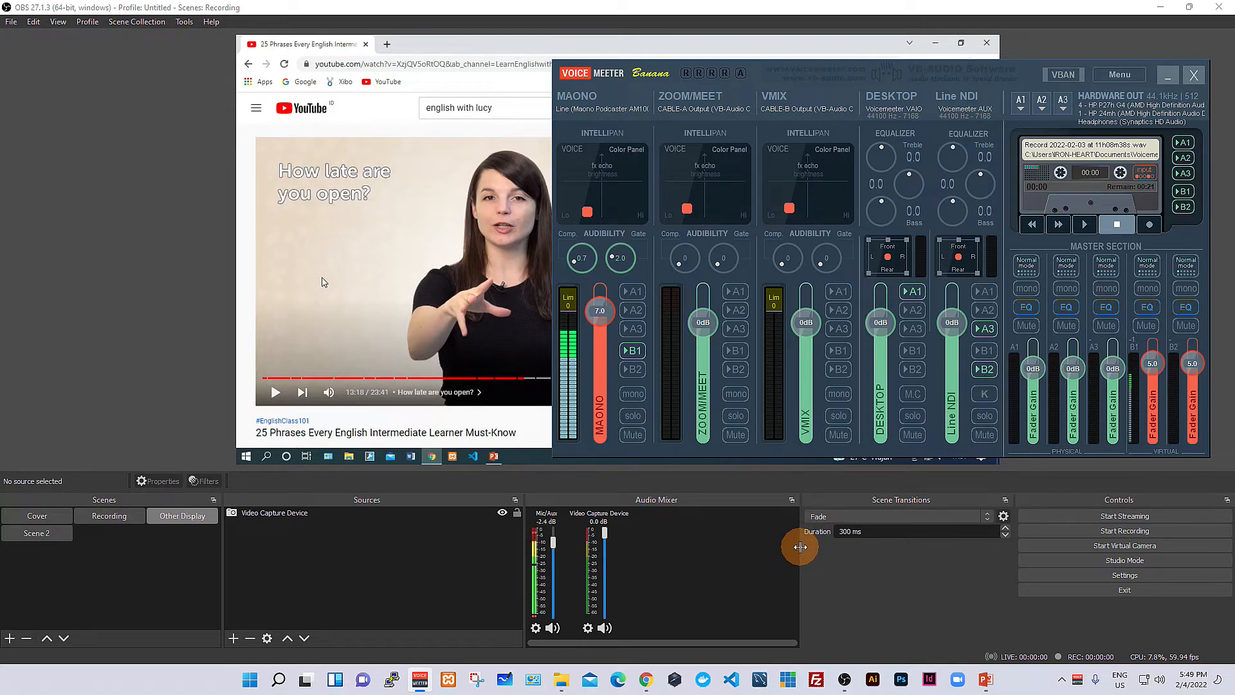
- Switch to OBS, open its audio settings, and shift the settings window aside to compare it with the Voicemeeter routing
click(860, 574)
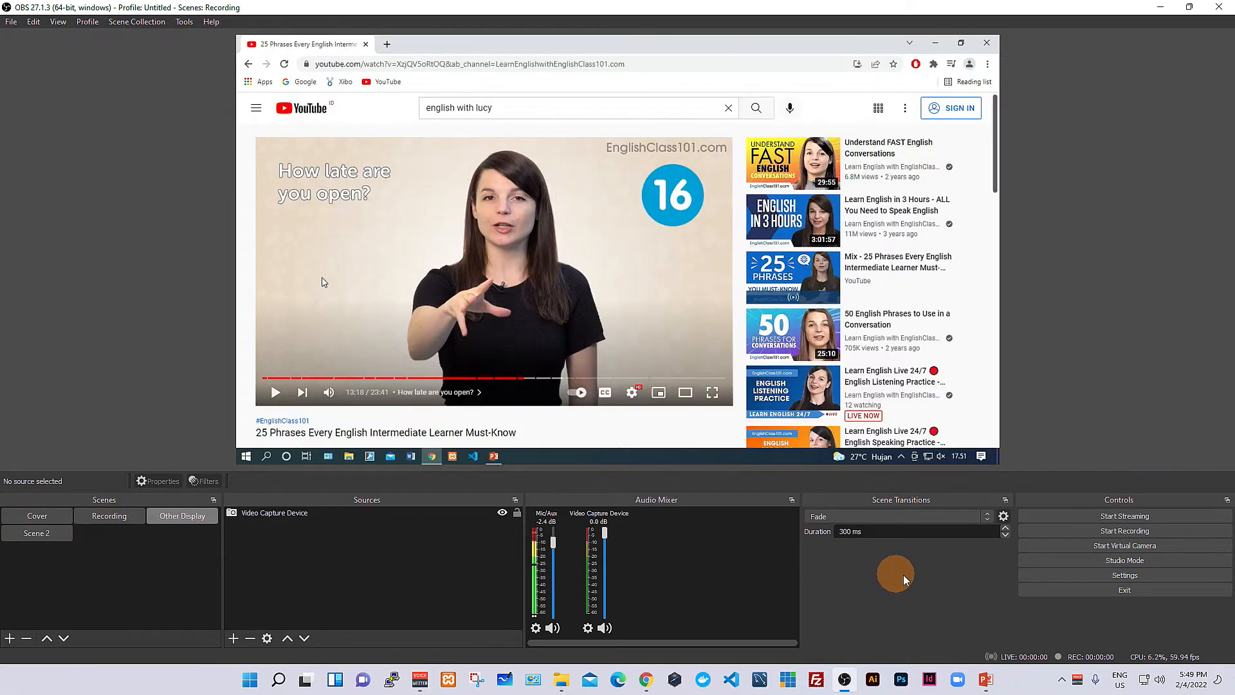
click(1091, 578)
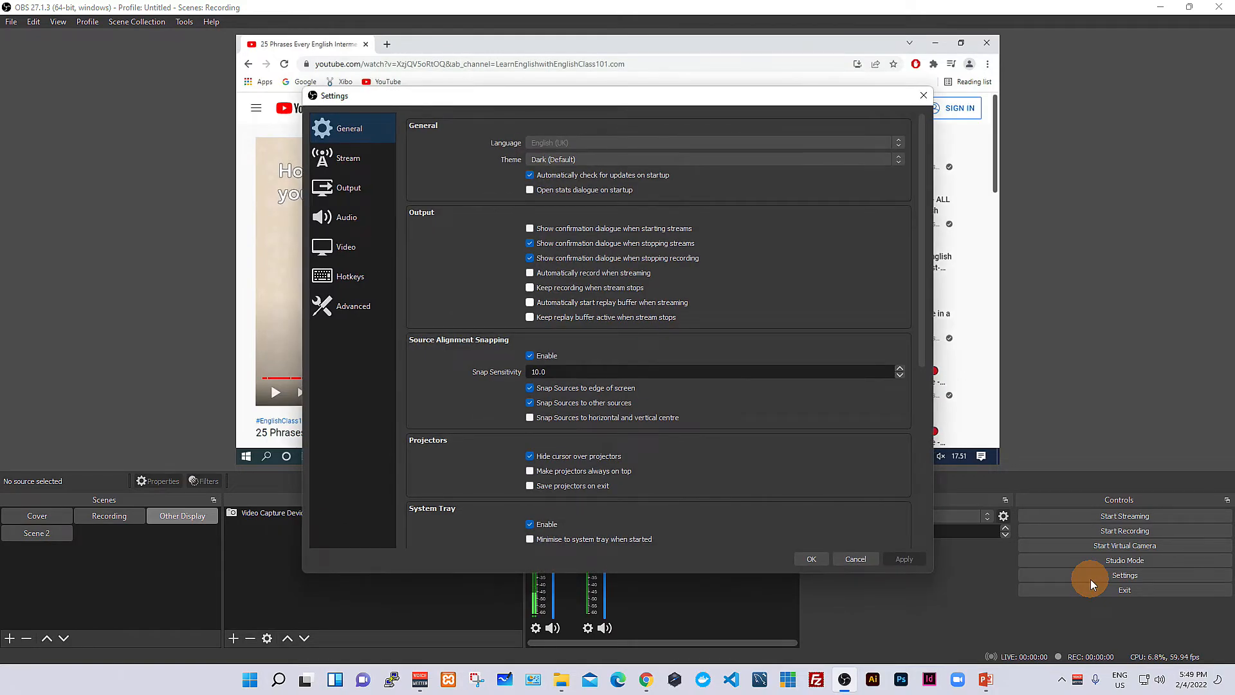
click(337, 217)
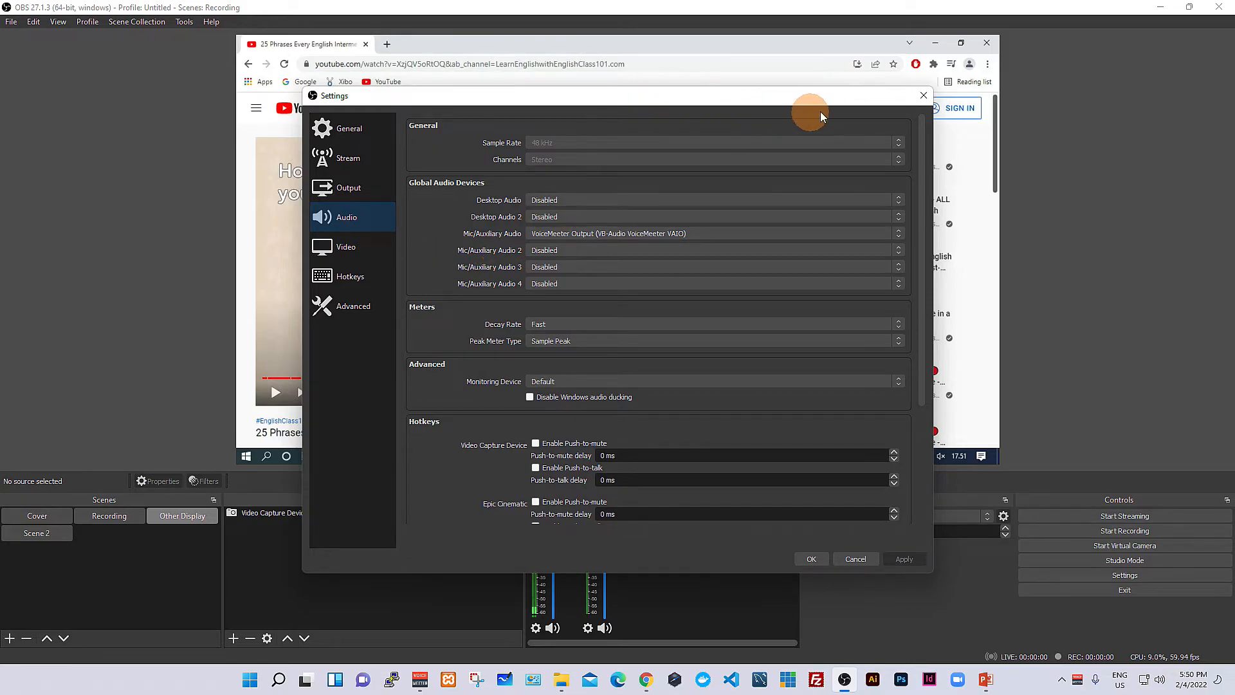
drag(817, 113, 515, 80)
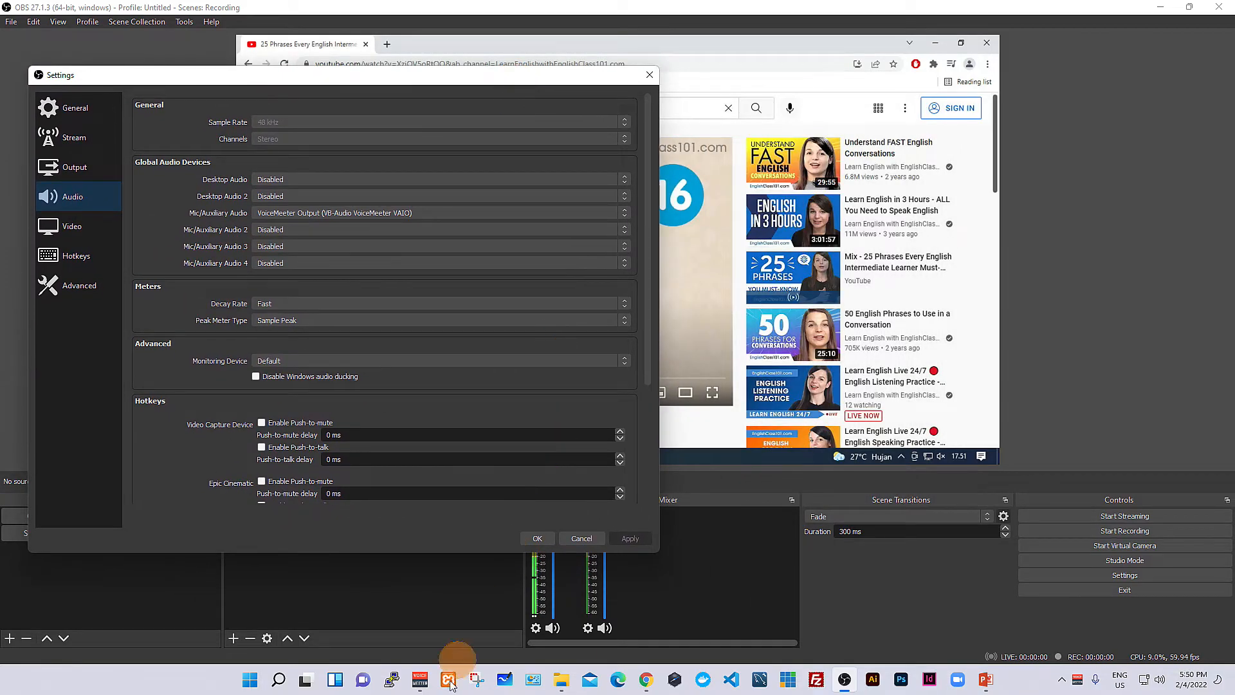
click(421, 682)
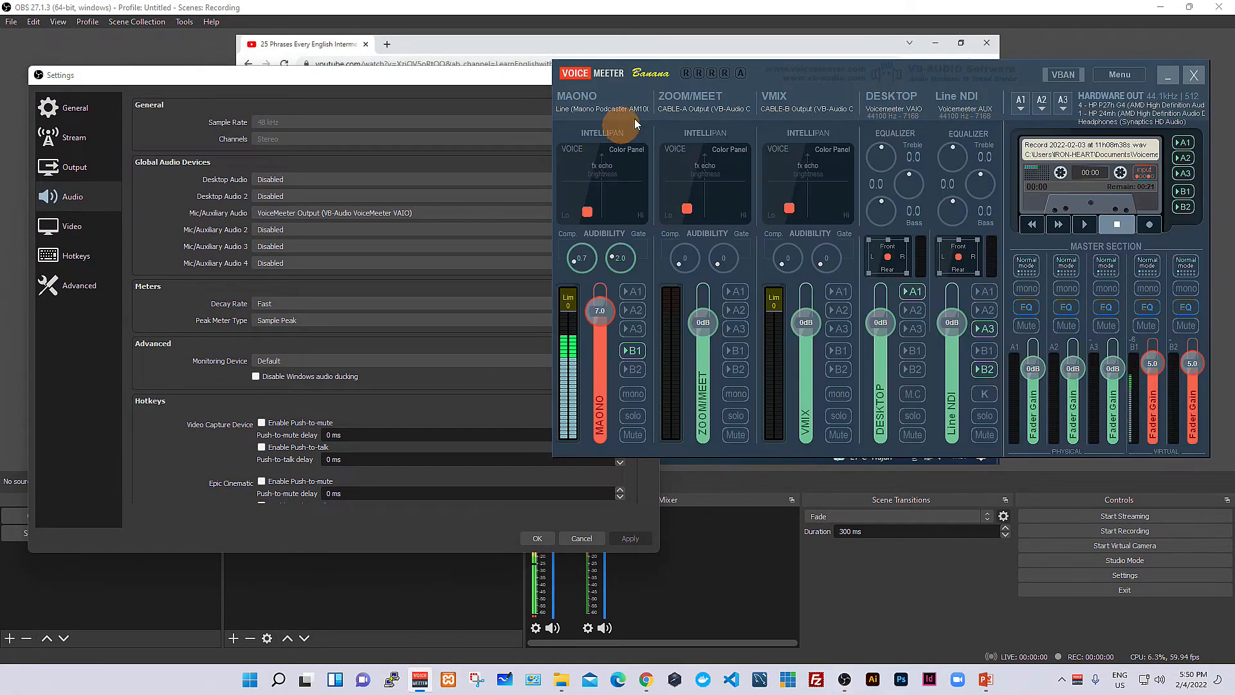
click(438, 78)
mouse_move(437, 75)
mouse_down()
mouse_move(448, 76)
mouse_move(433, 75)
mouse_up()
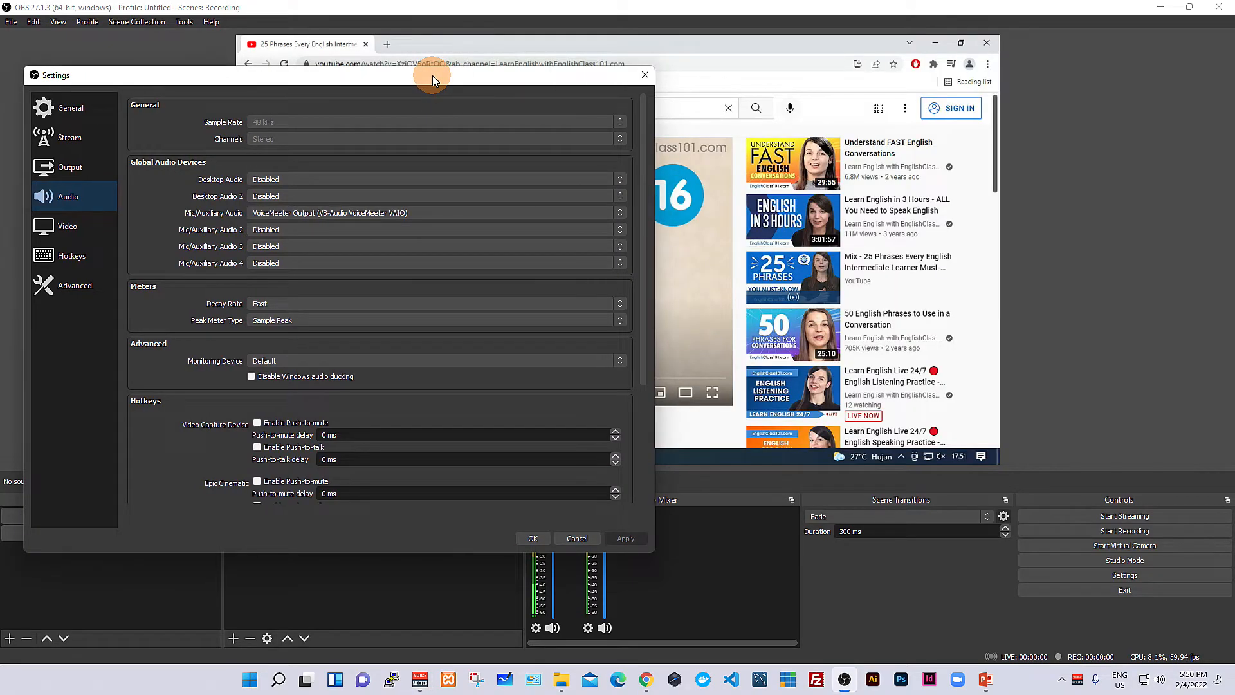
- Set Mic/Auxiliary Audio 2 to VoiceMeeter Aux Output (VB-Audio VoiceMeeter AUX VAIO) and apply the settings
click(263, 232)
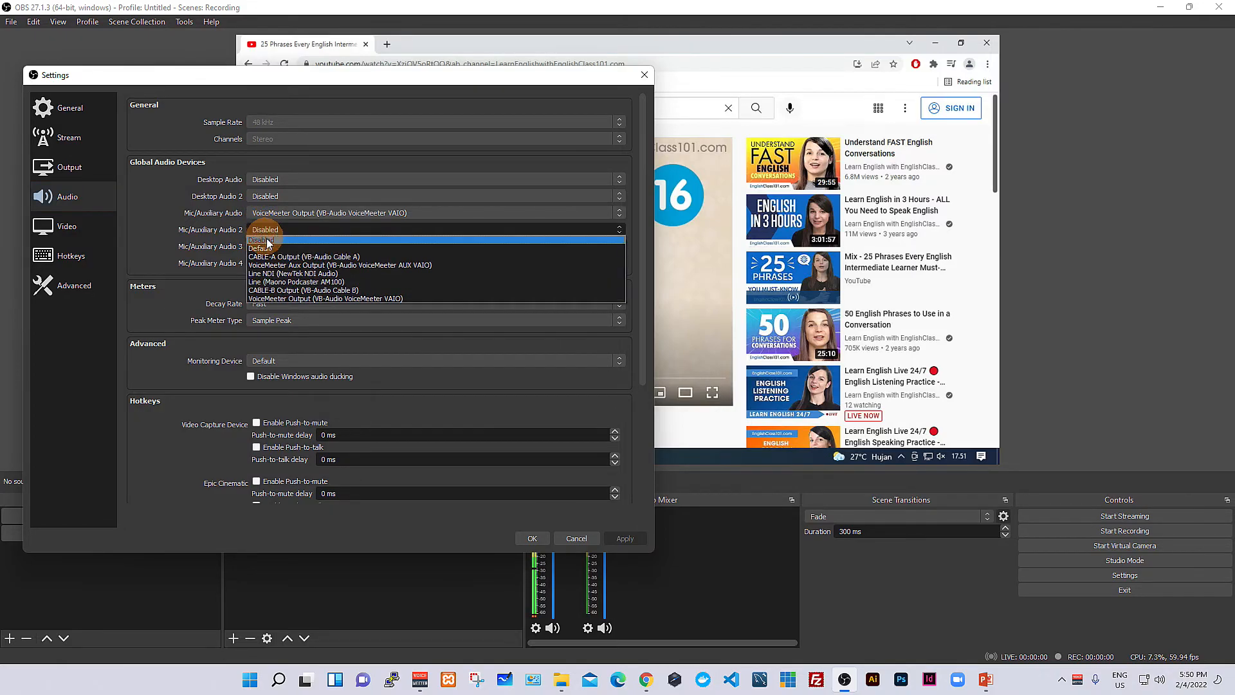
click(292, 264)
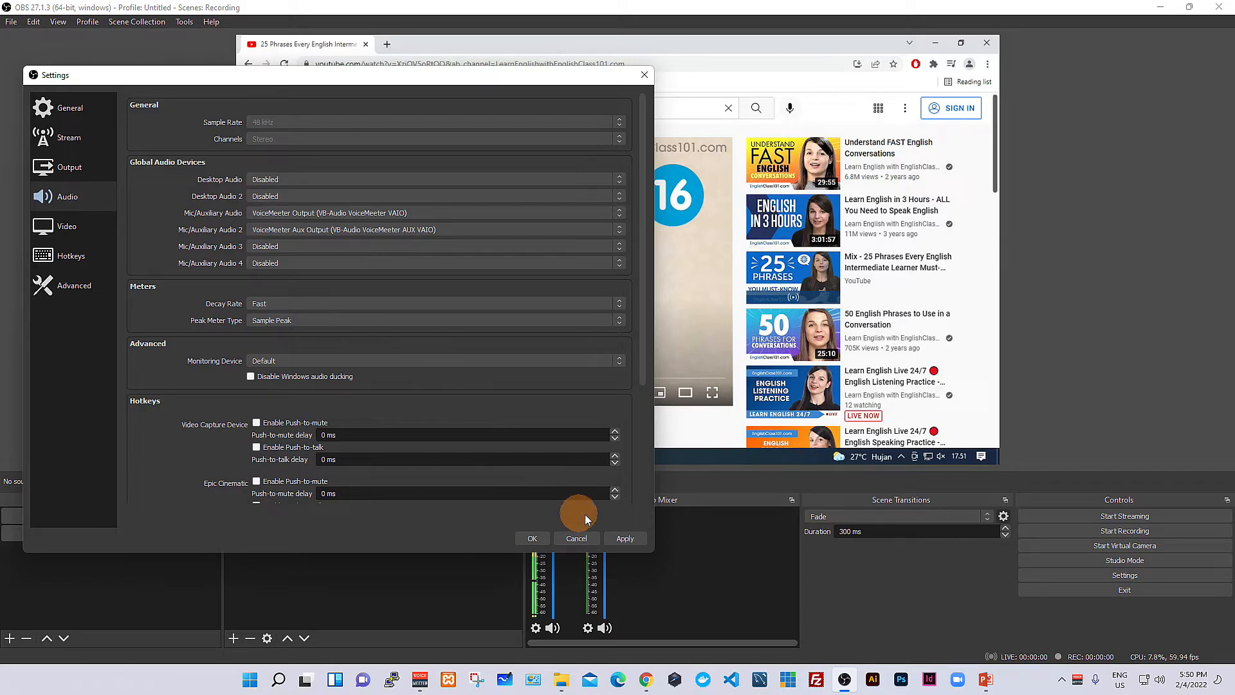
click(629, 540)
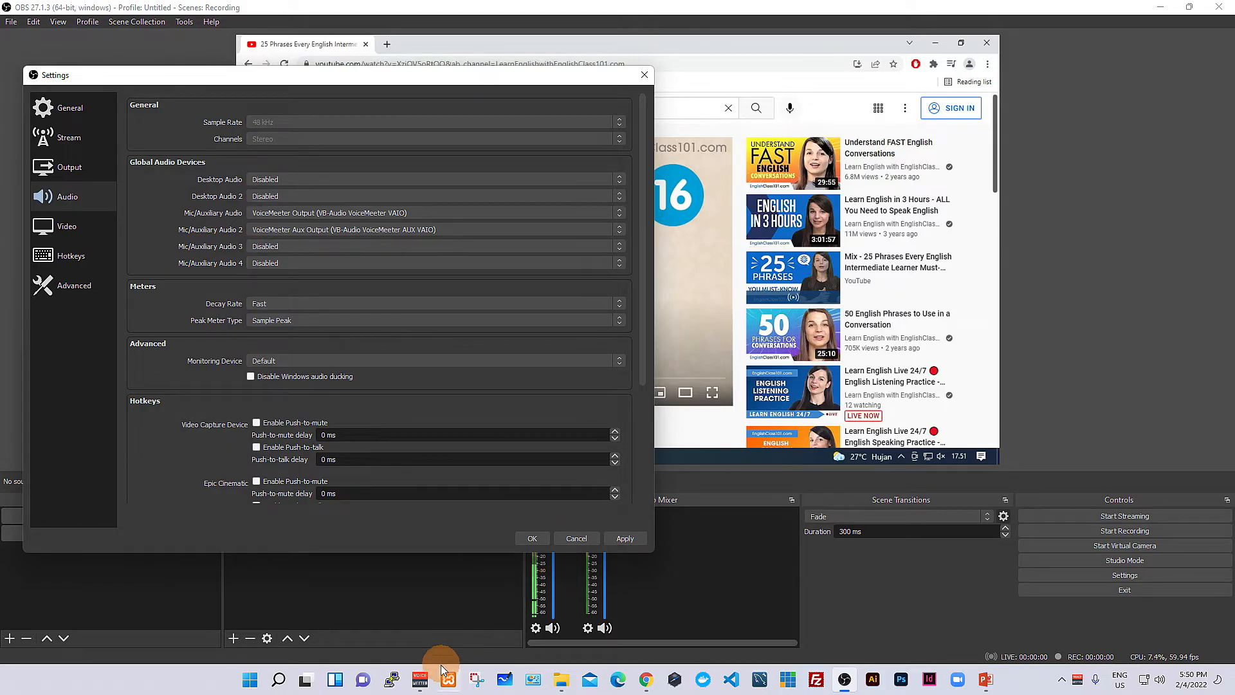
click(421, 679)
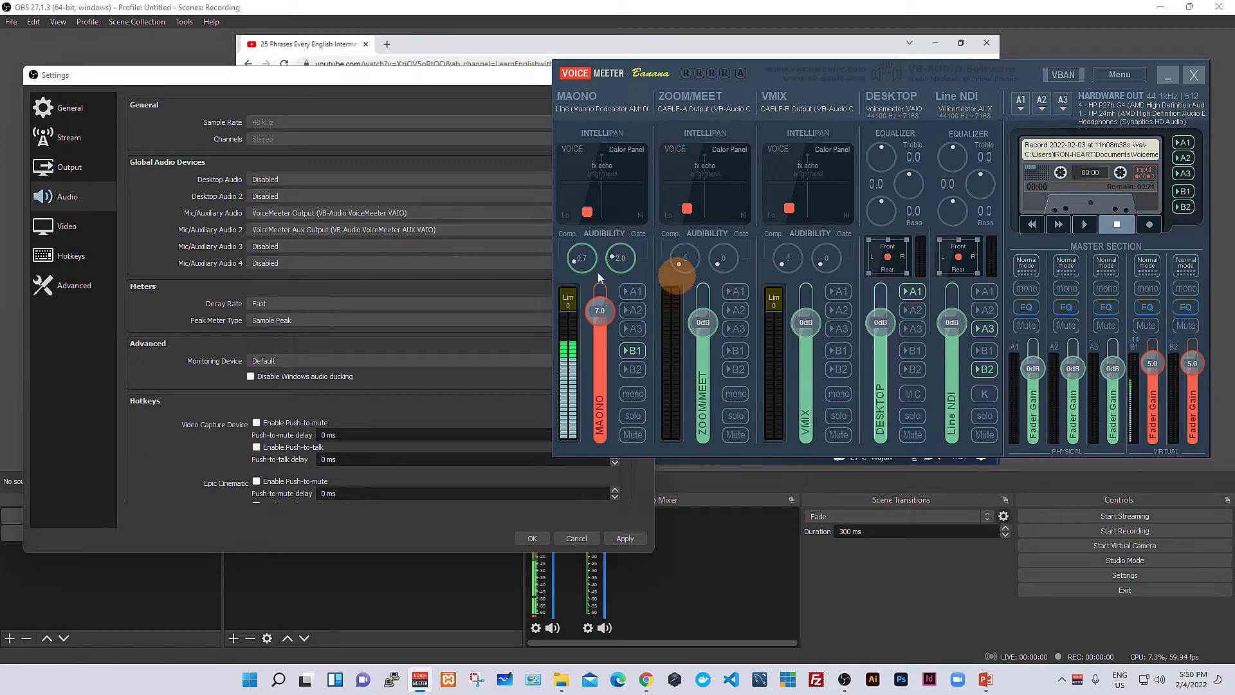
click(535, 539)
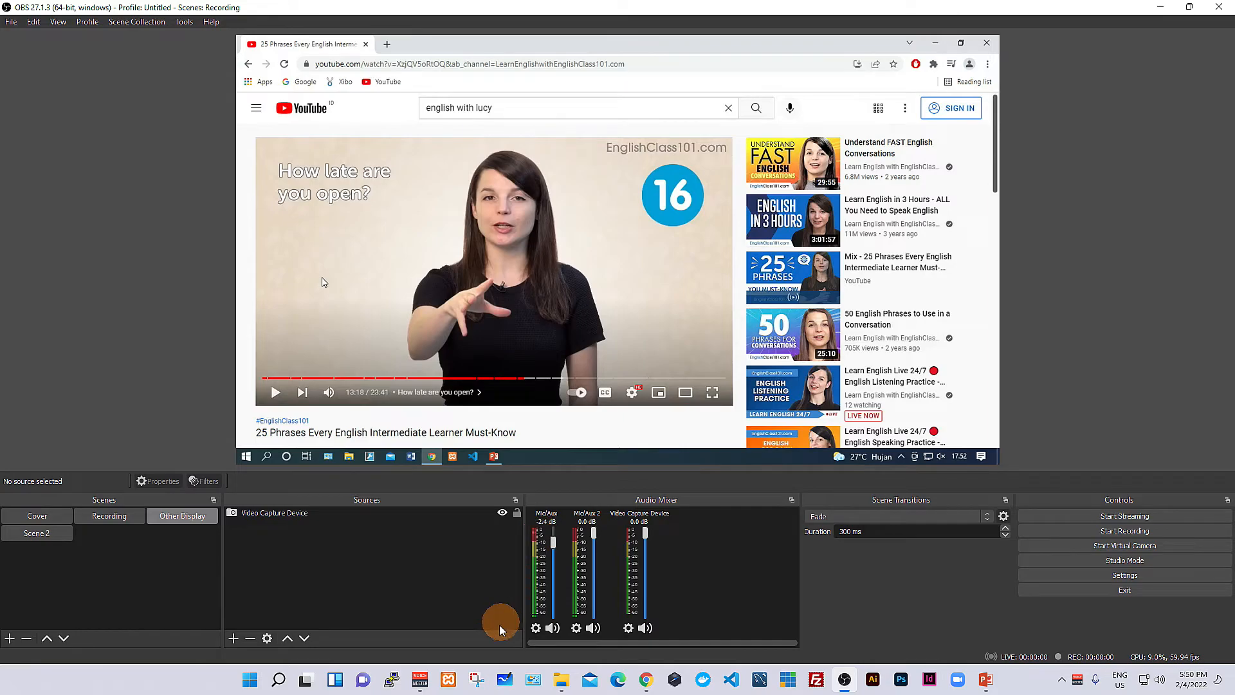
- Bring Voicemeeter to the front, shift its window slightly aside, and lower the Line NDI fader to about -19.4 dB
click(419, 679)
drag(892, 72, 907, 60)
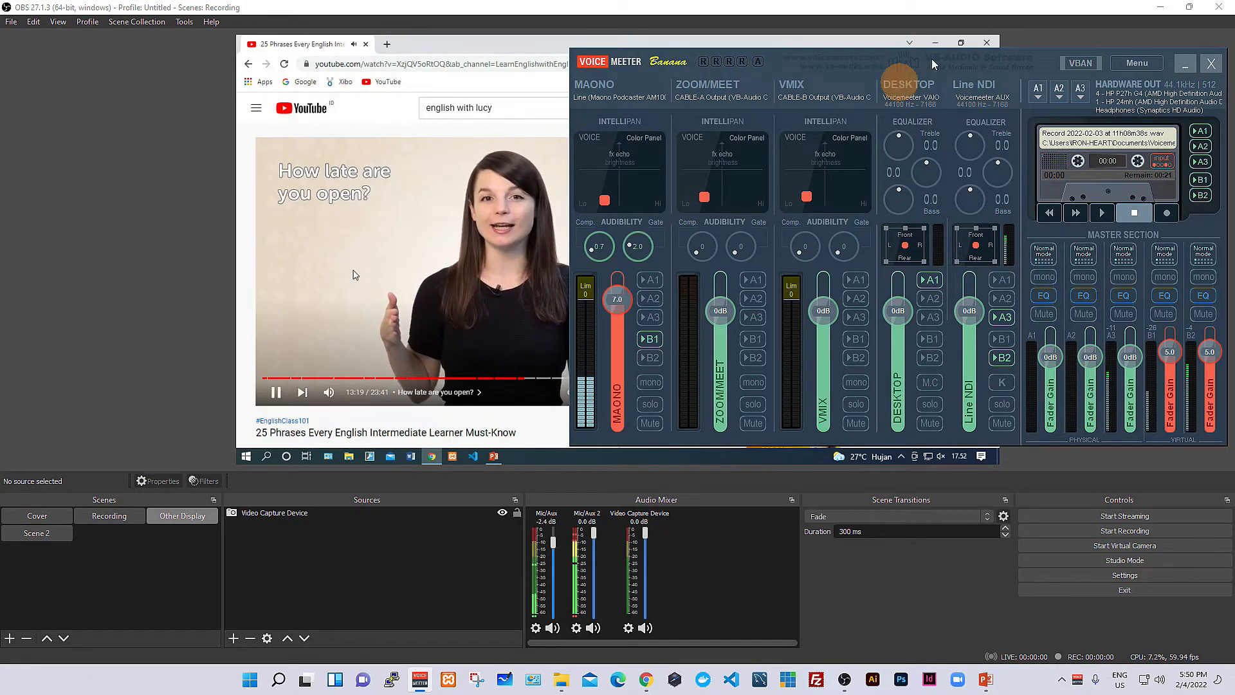
drag(969, 314, 969, 343)
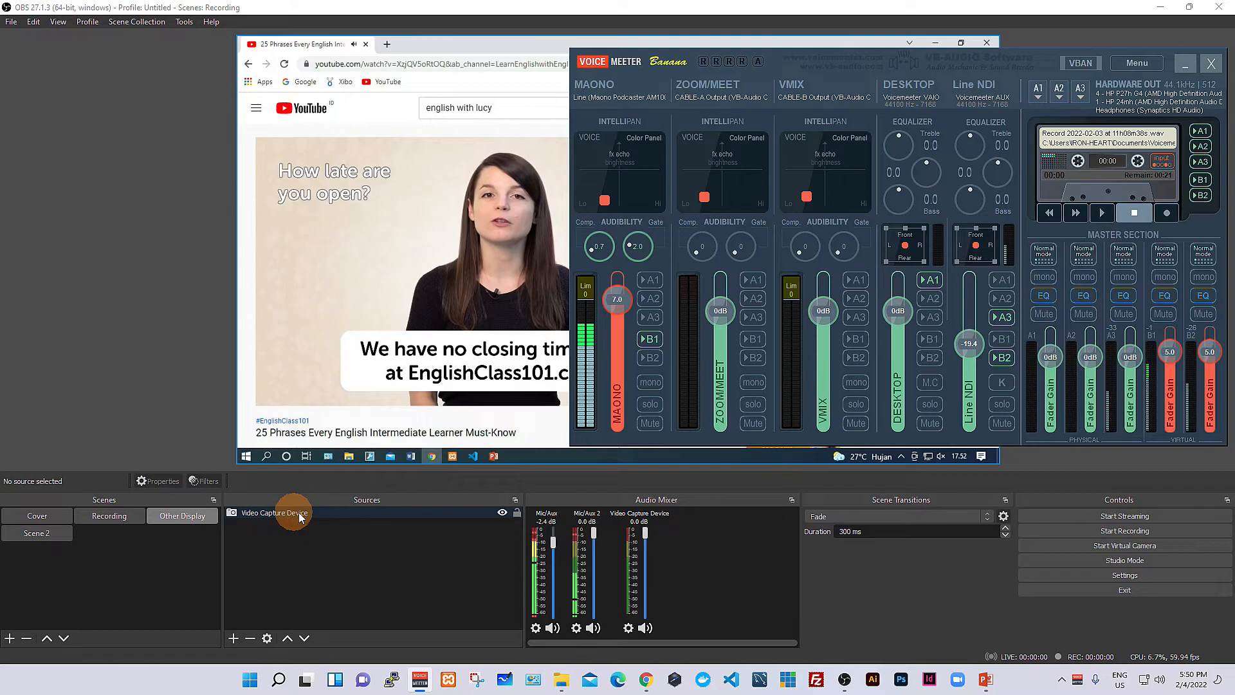
- Hide the Video Capture Device channel in the OBS audio mixer and rename Mic/Aux 2 to Line NDI
right_click(631, 554)
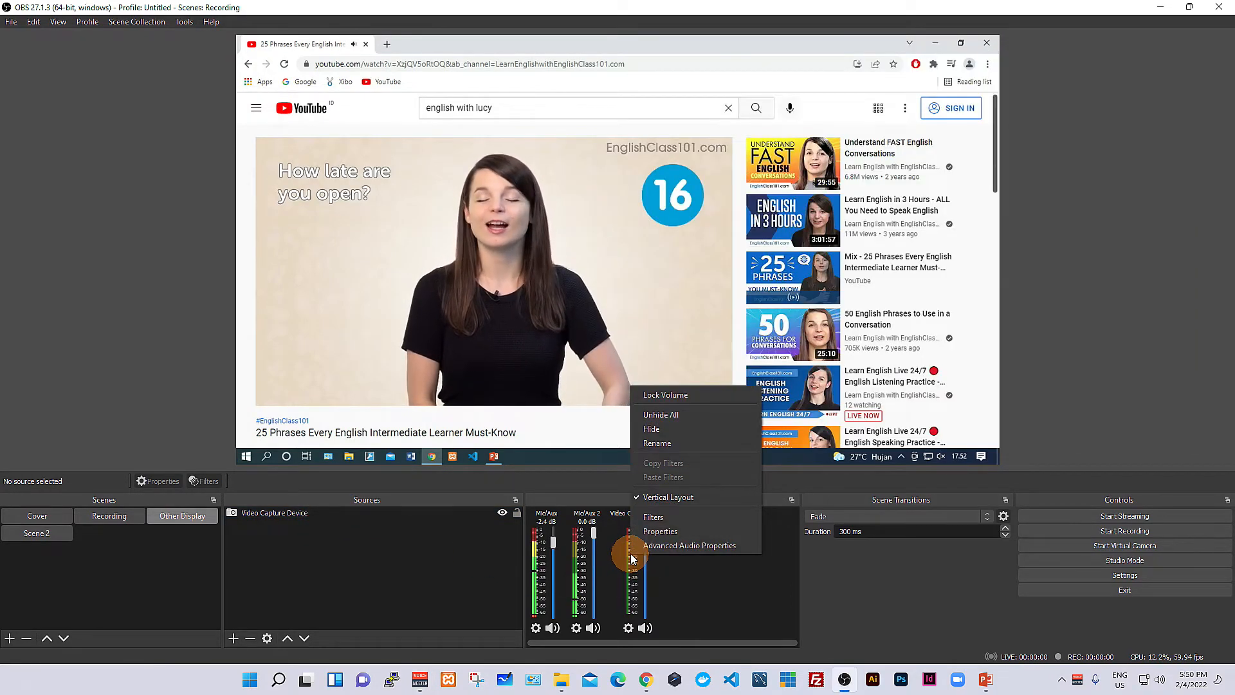
click(657, 430)
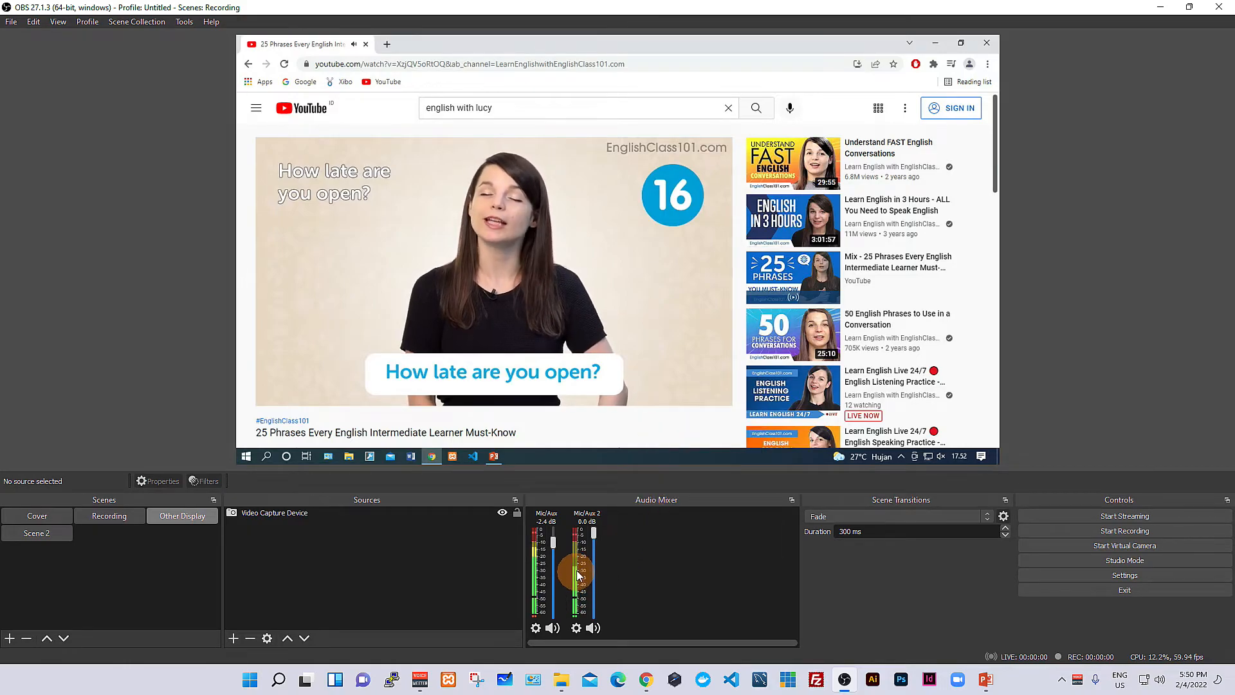
right_click(578, 569)
click(615, 456)
text(Line NDI)
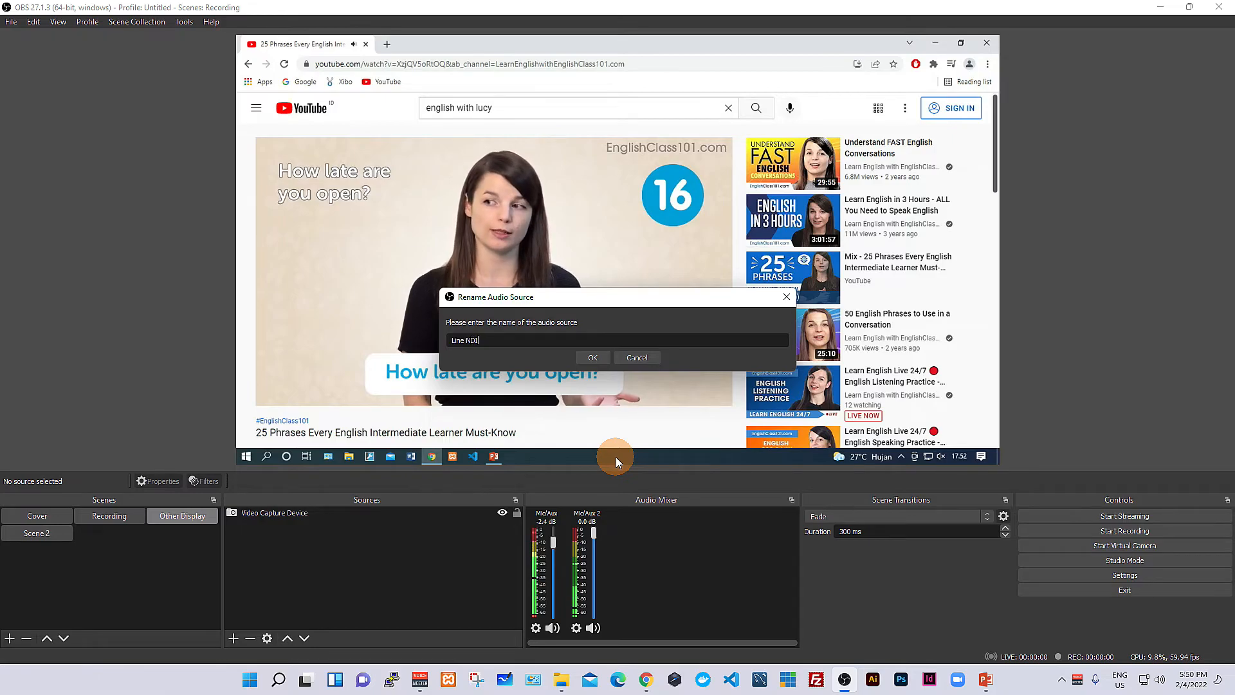
click(598, 357)
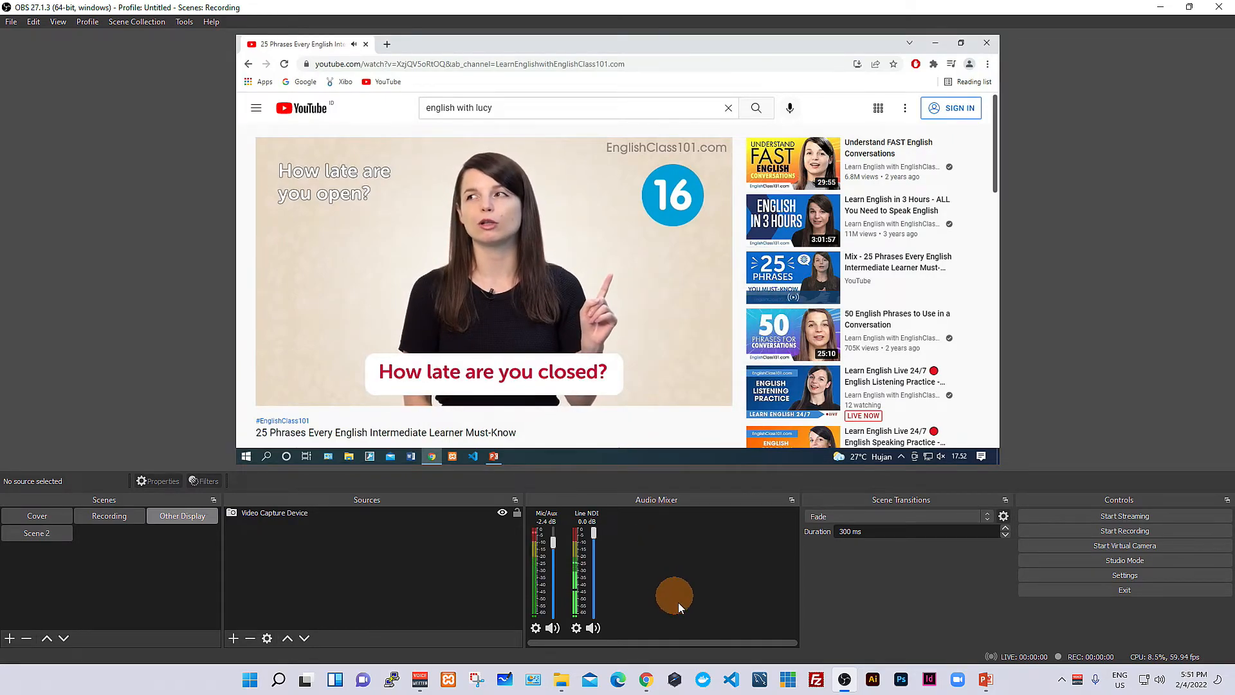
- Test the Line NDI fader in Voicemeeter at 0 dB and lower it to about -19.0 dB
click(424, 679)
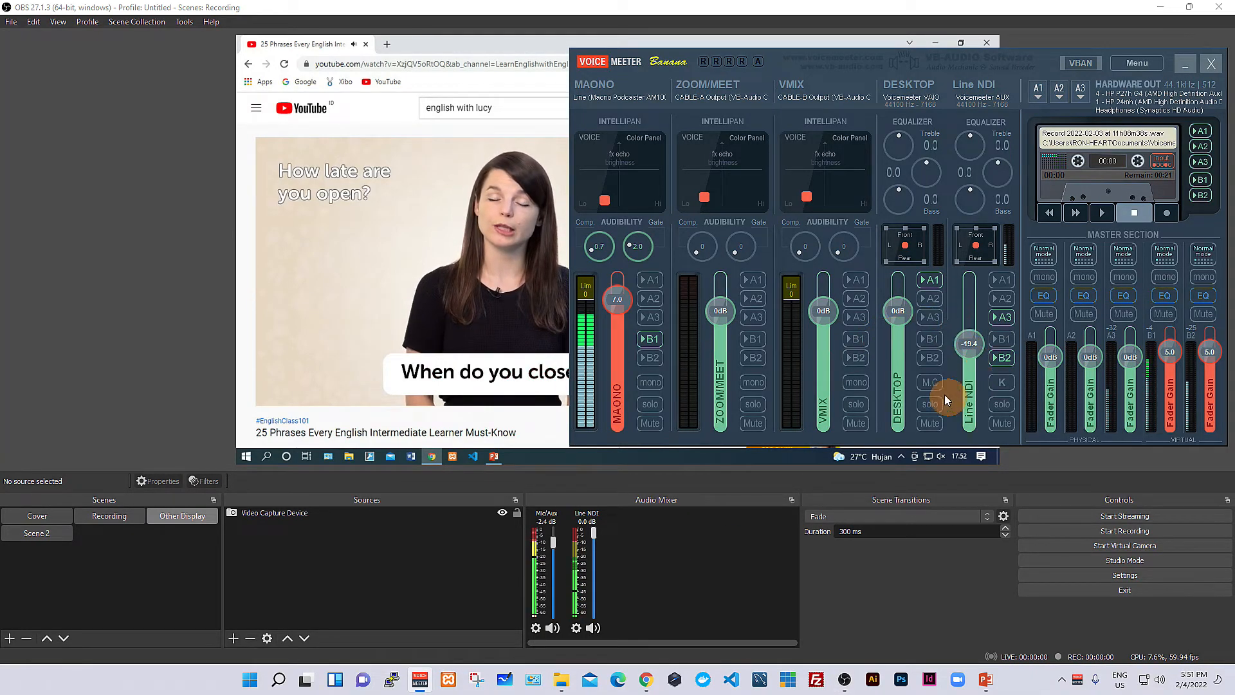
drag(973, 345, 971, 311)
double_click(972, 311)
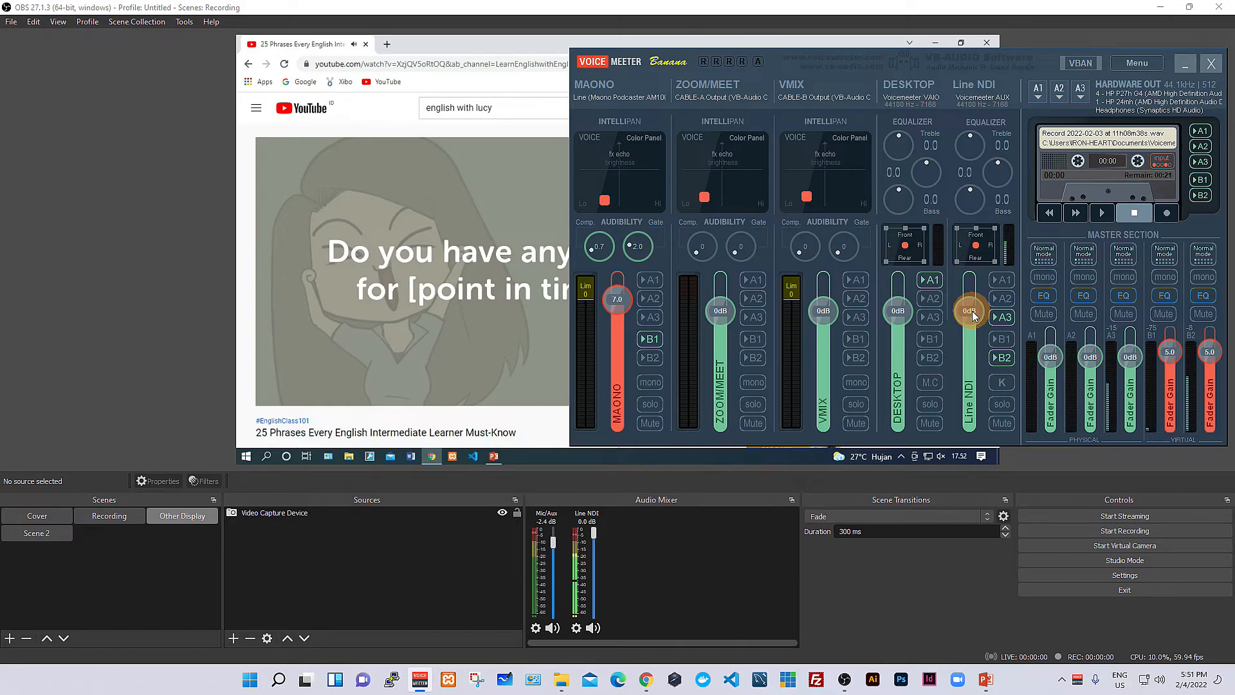
drag(971, 311, 971, 342)
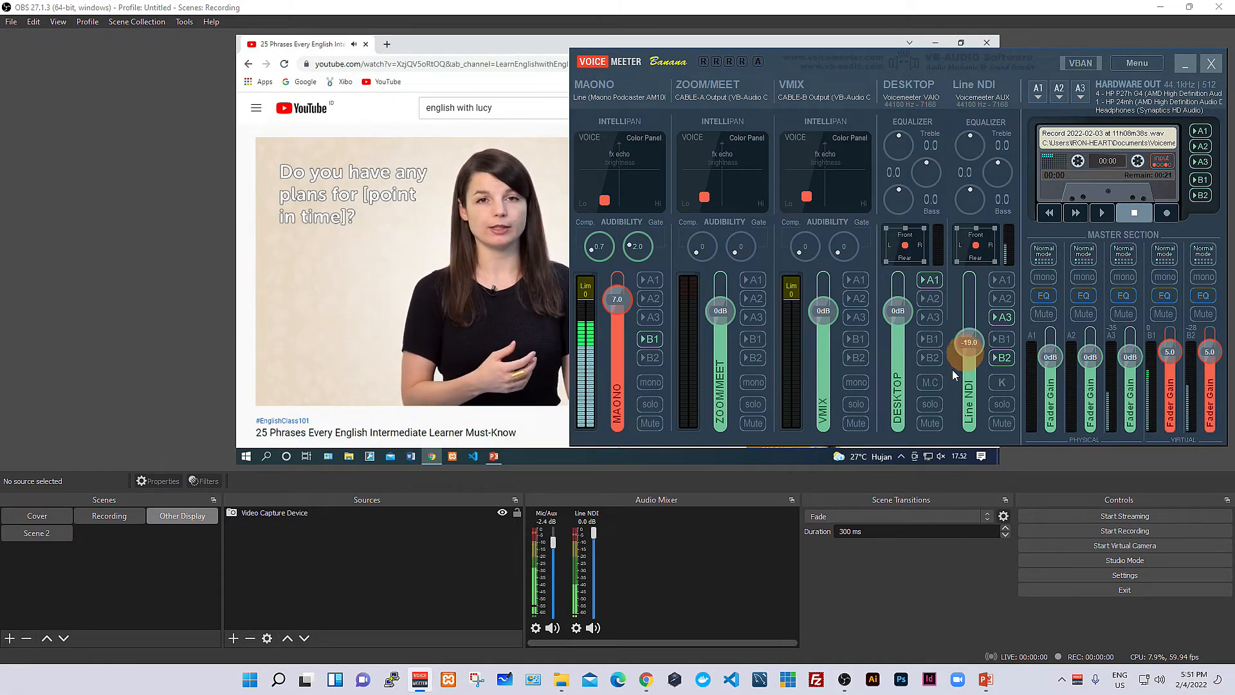
click(623, 557)
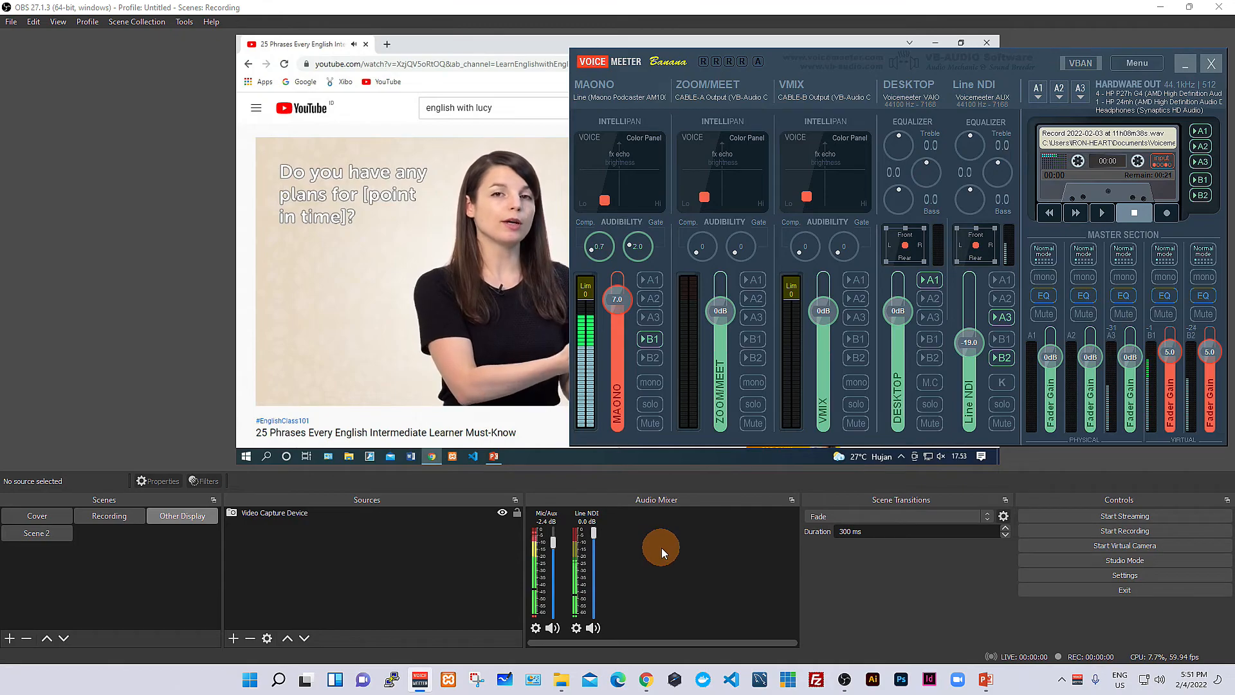
- Toggle the Line NDI strip's A3 output off and back on, and review the device list for hardware output A1
click(1003, 317)
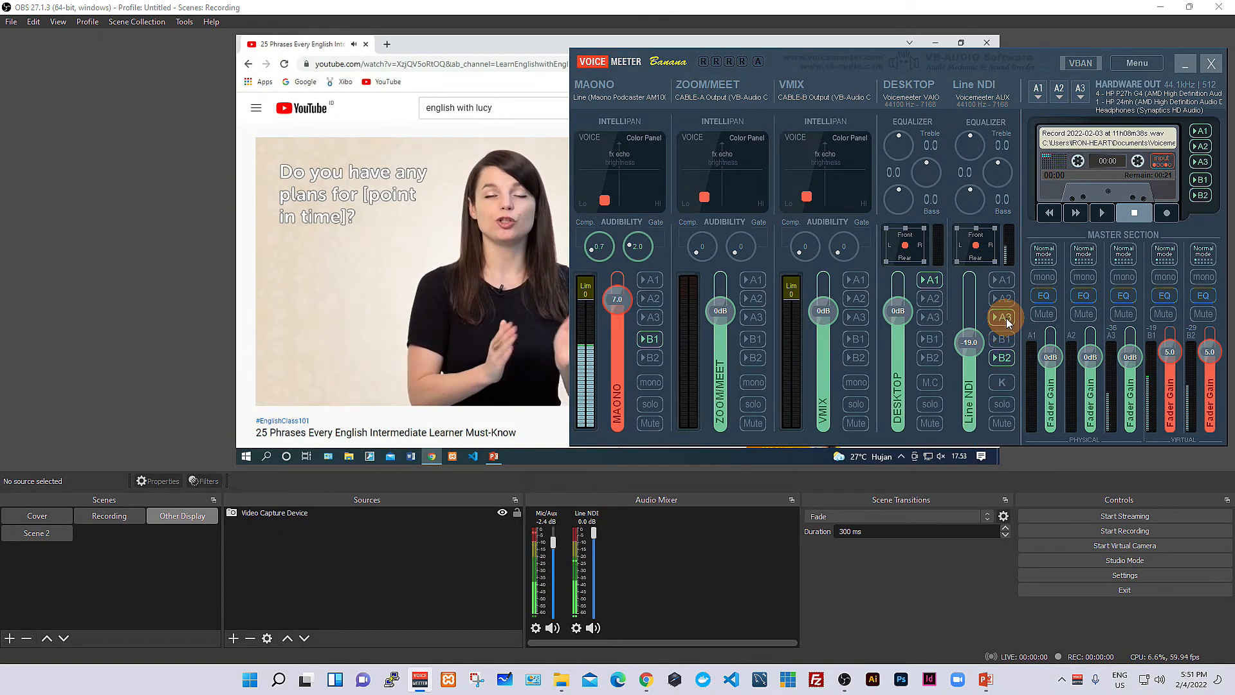
click(1002, 316)
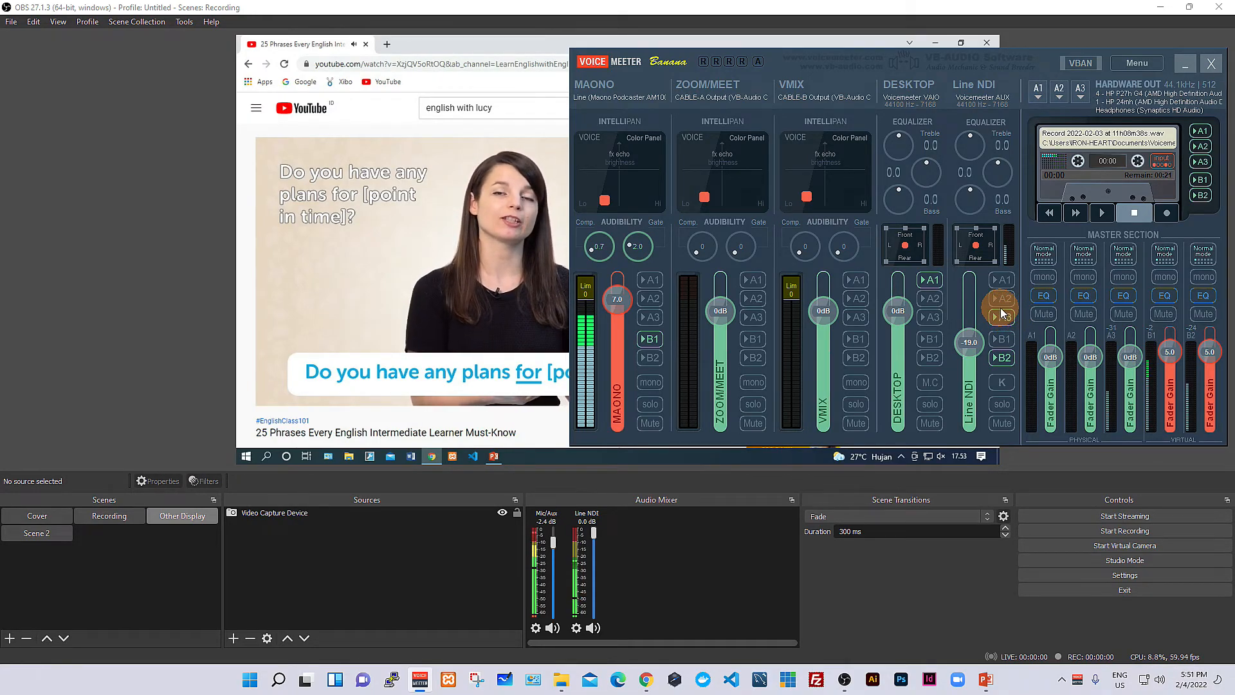
click(1002, 316)
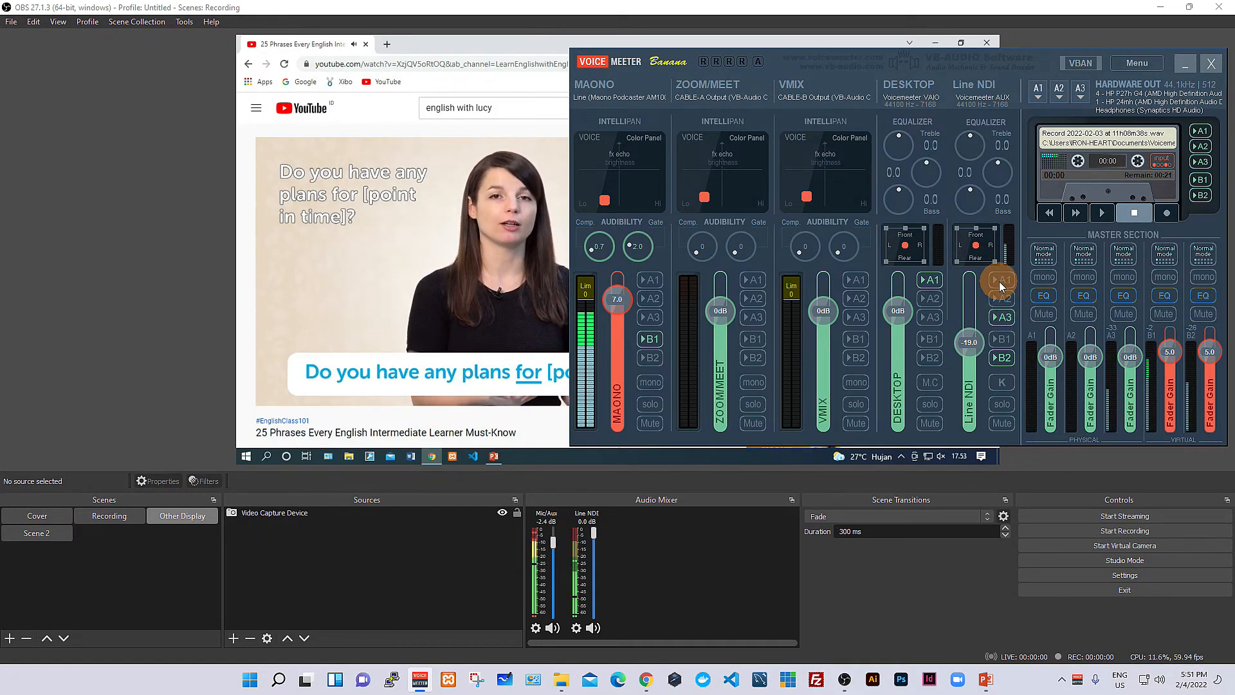
click(1037, 90)
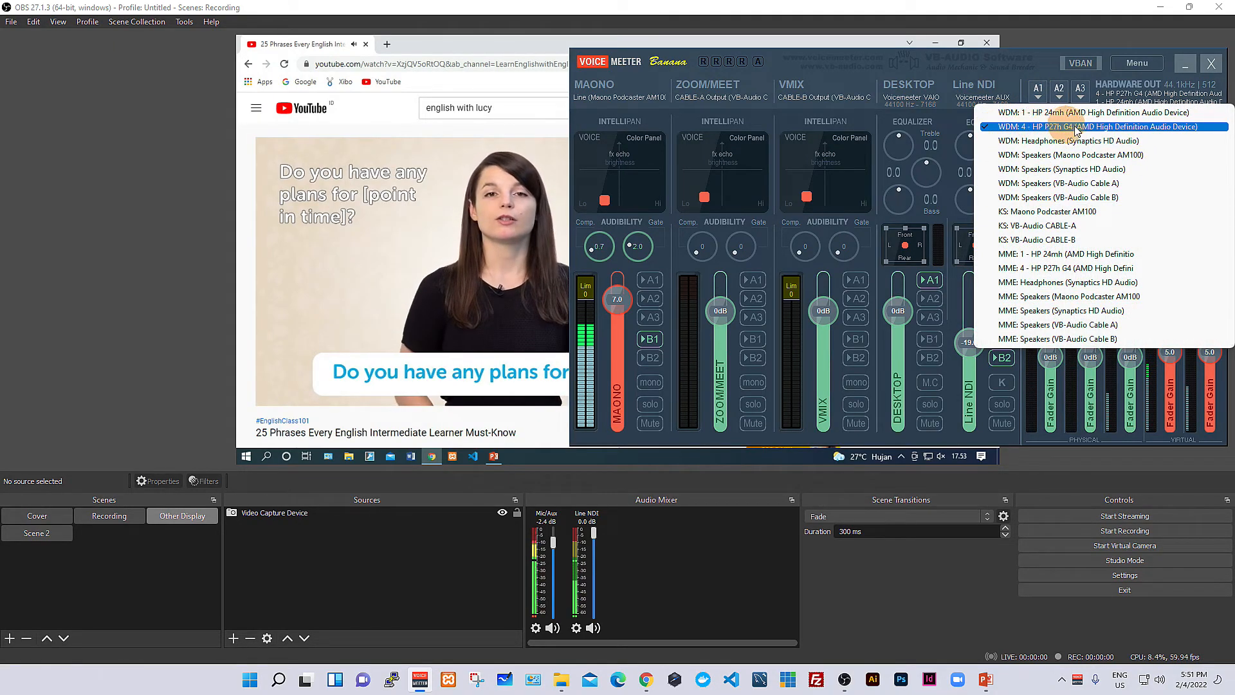
click(1039, 97)
click(1039, 96)
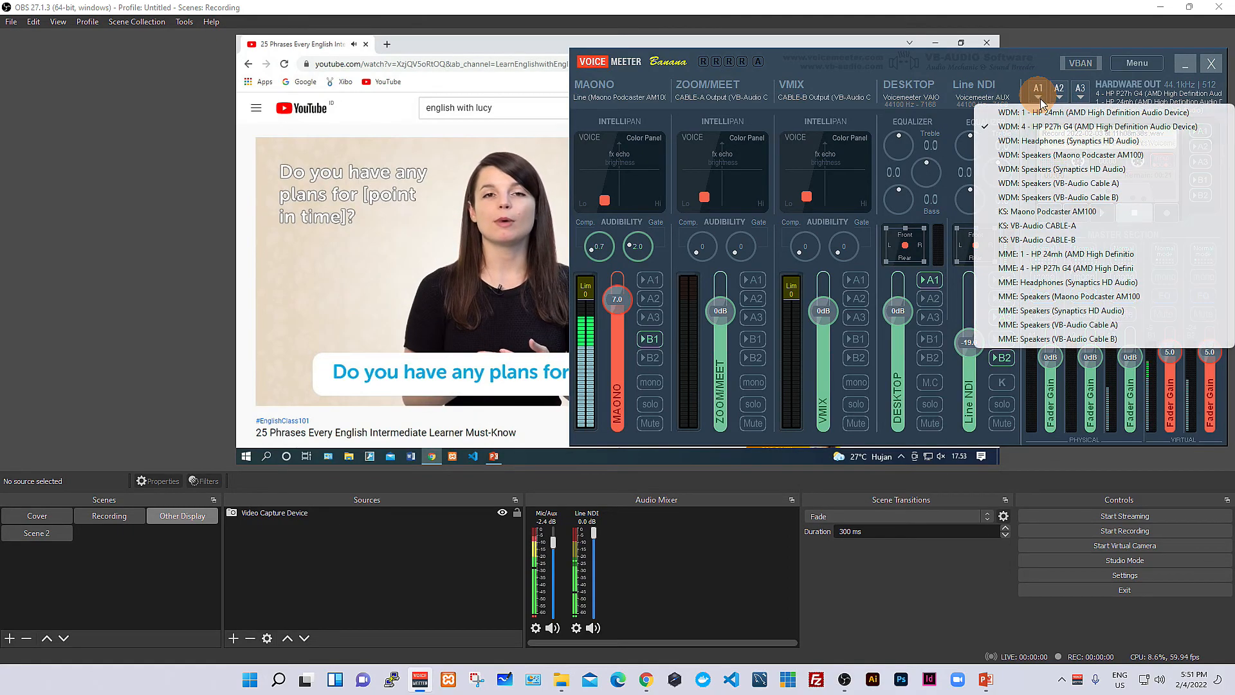
click(1052, 100)
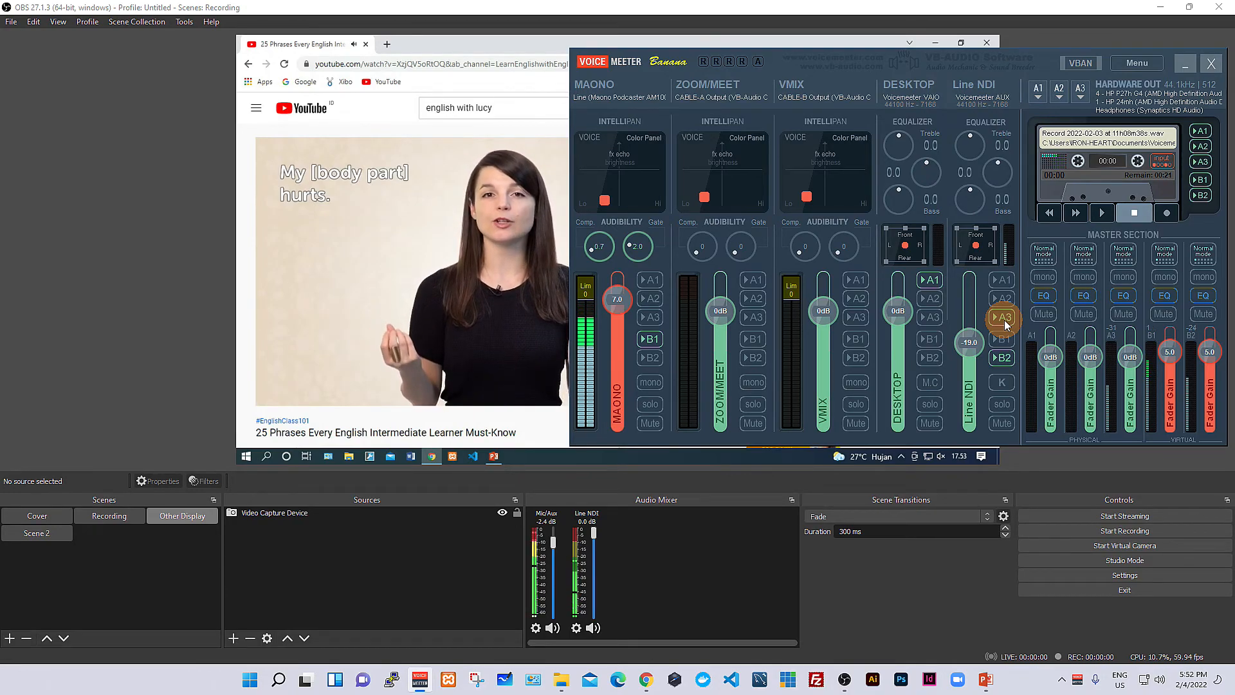
- Raise the Line NDI fader back to 0 dB and pause the YouTube video playing on the other computer
scroll(969, 341, up, 3)
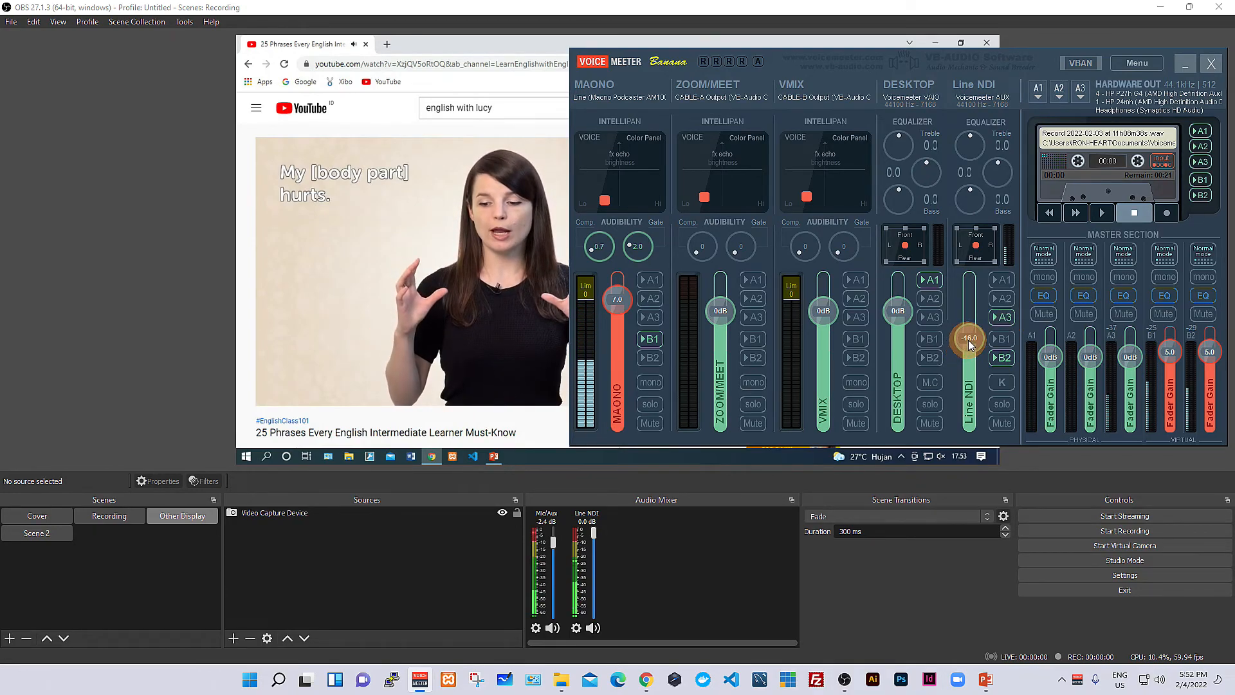
double_click(968, 339)
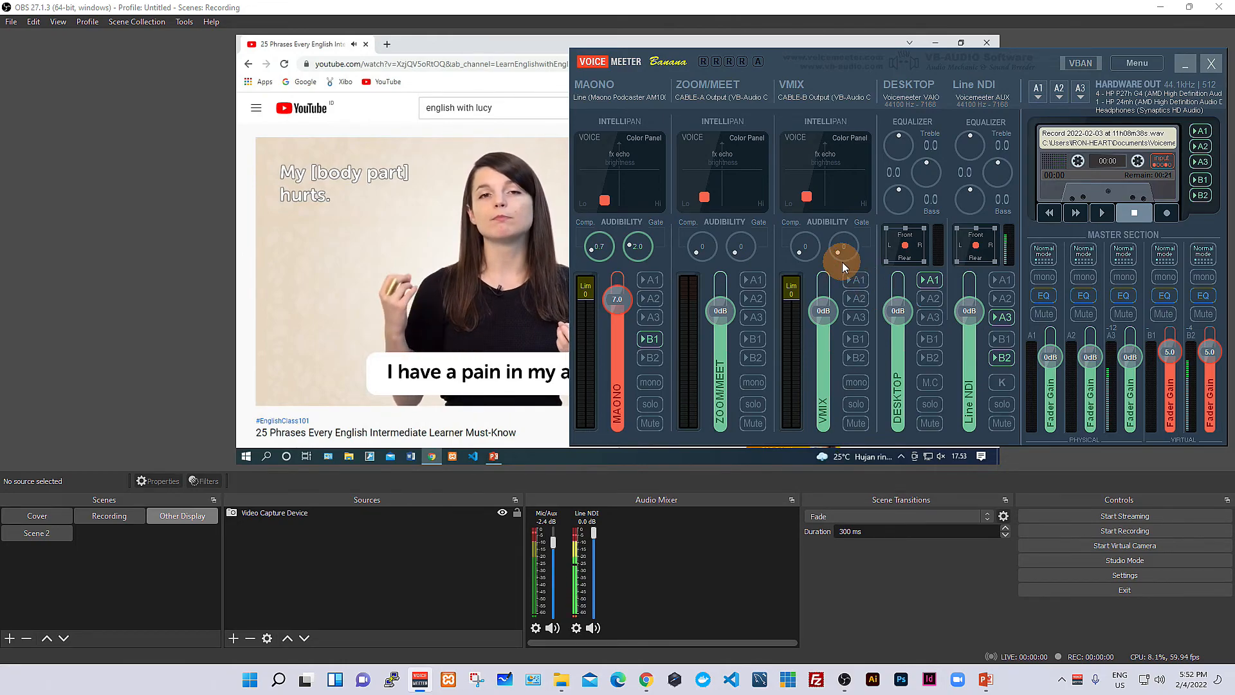
click(325, 281)
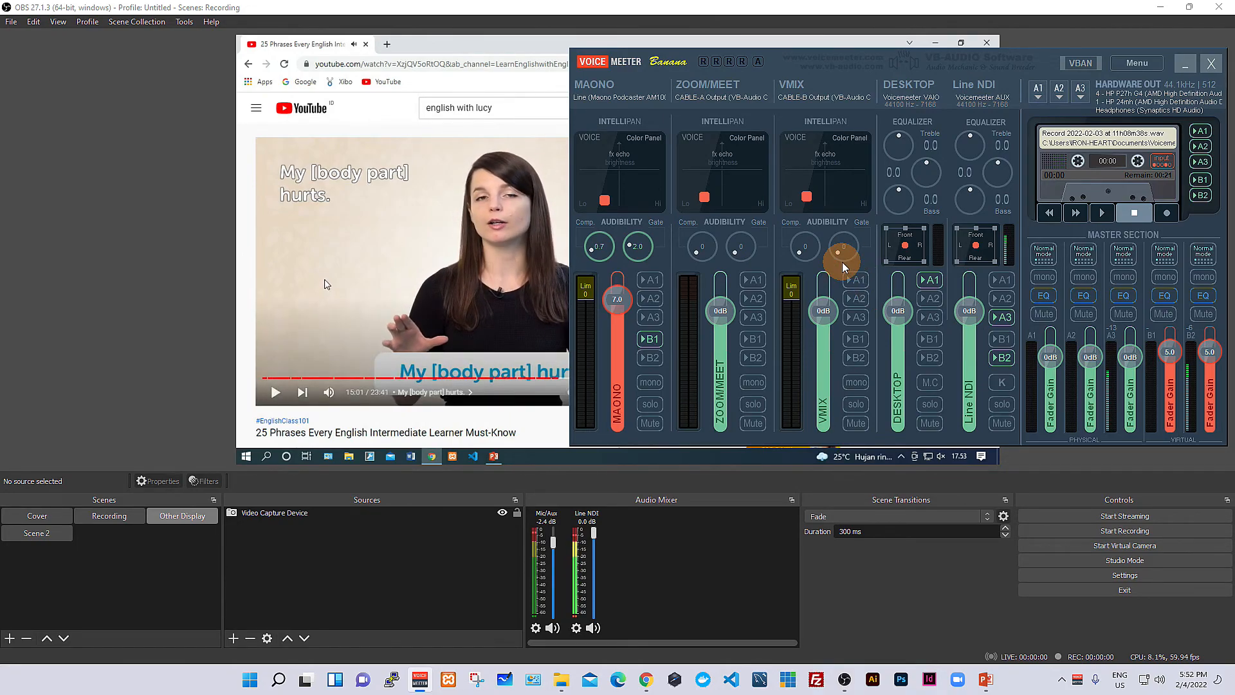